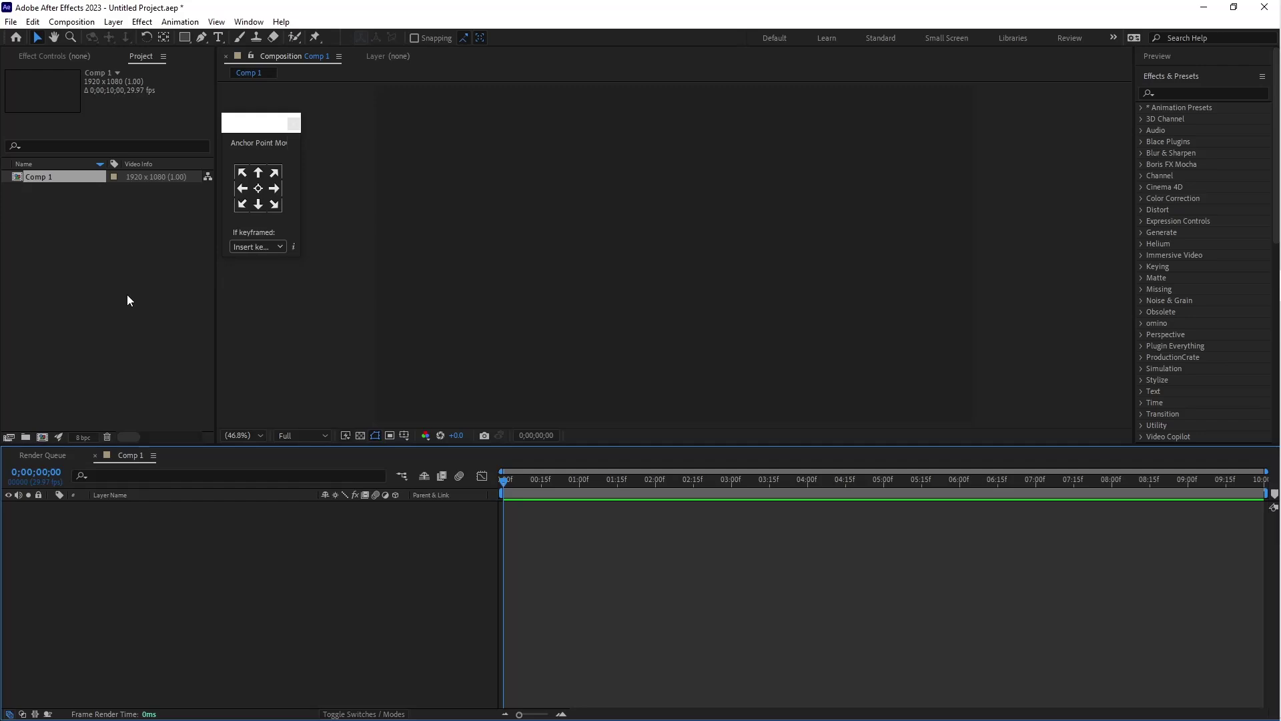
Import the Illustrator file Paper motion graphic as Composition - Retain Layer Sizes
double_click(134, 266)
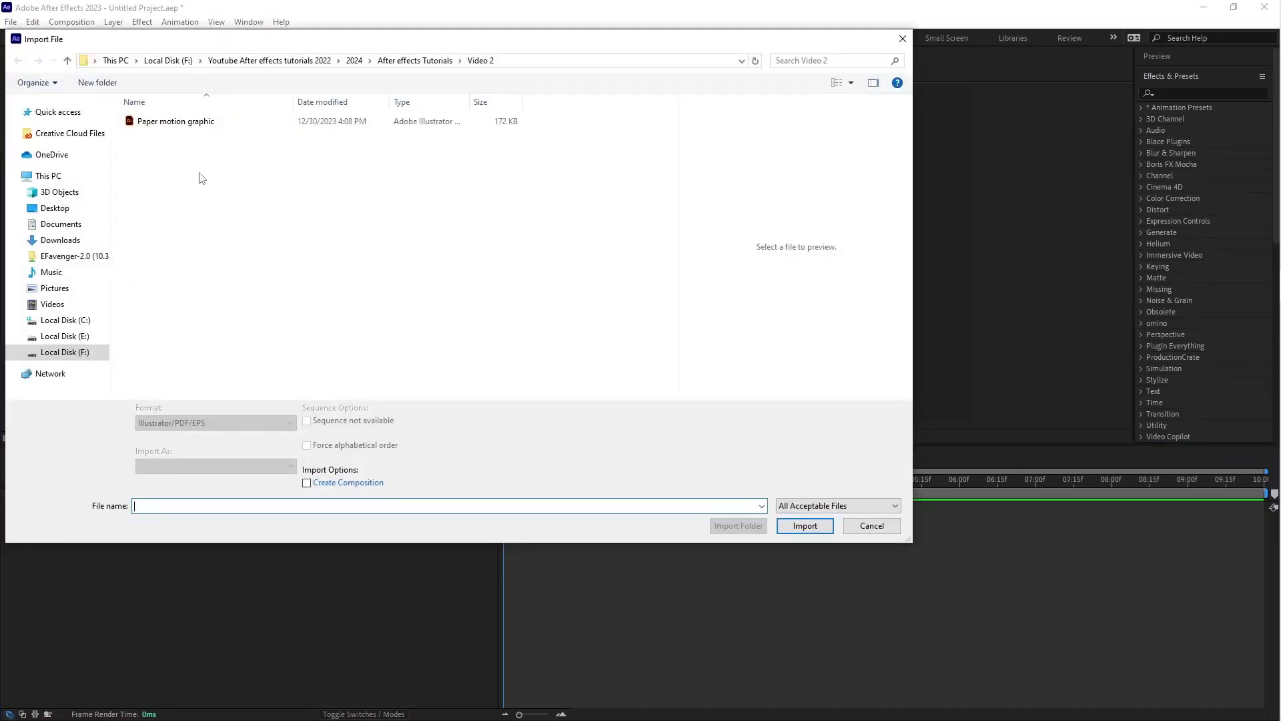
drag(188, 172, 244, 125)
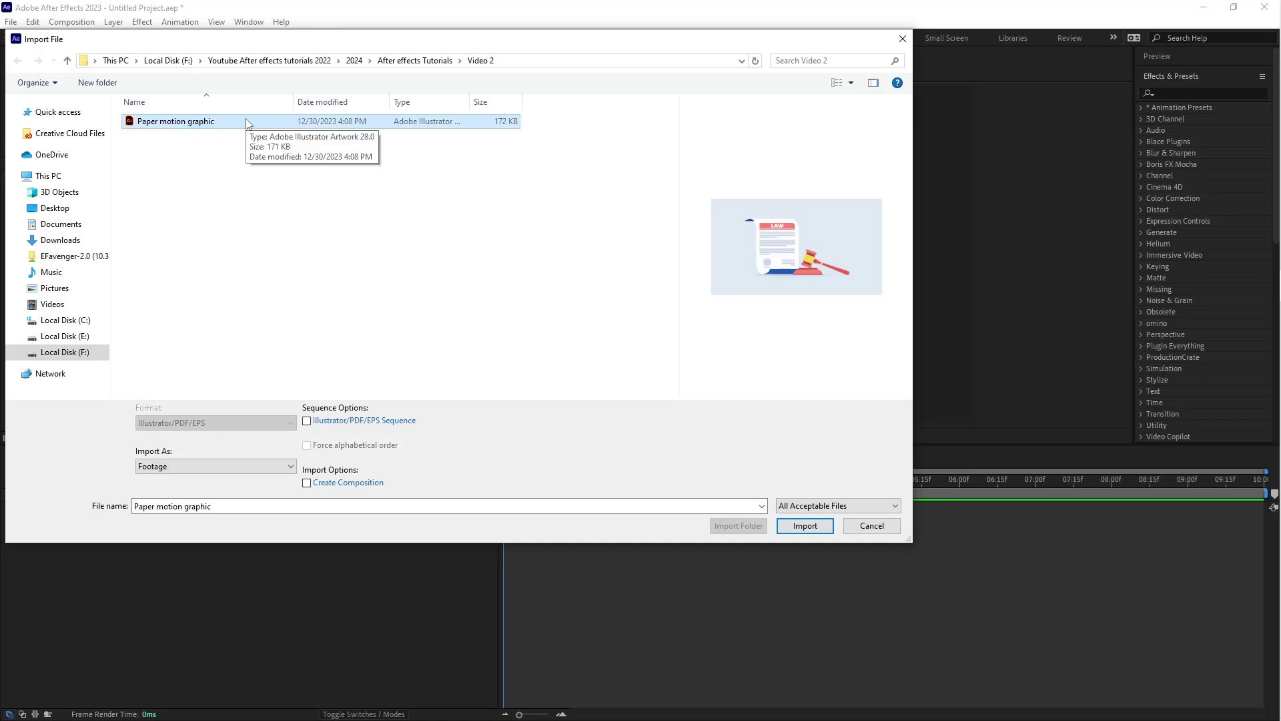
click(200, 467)
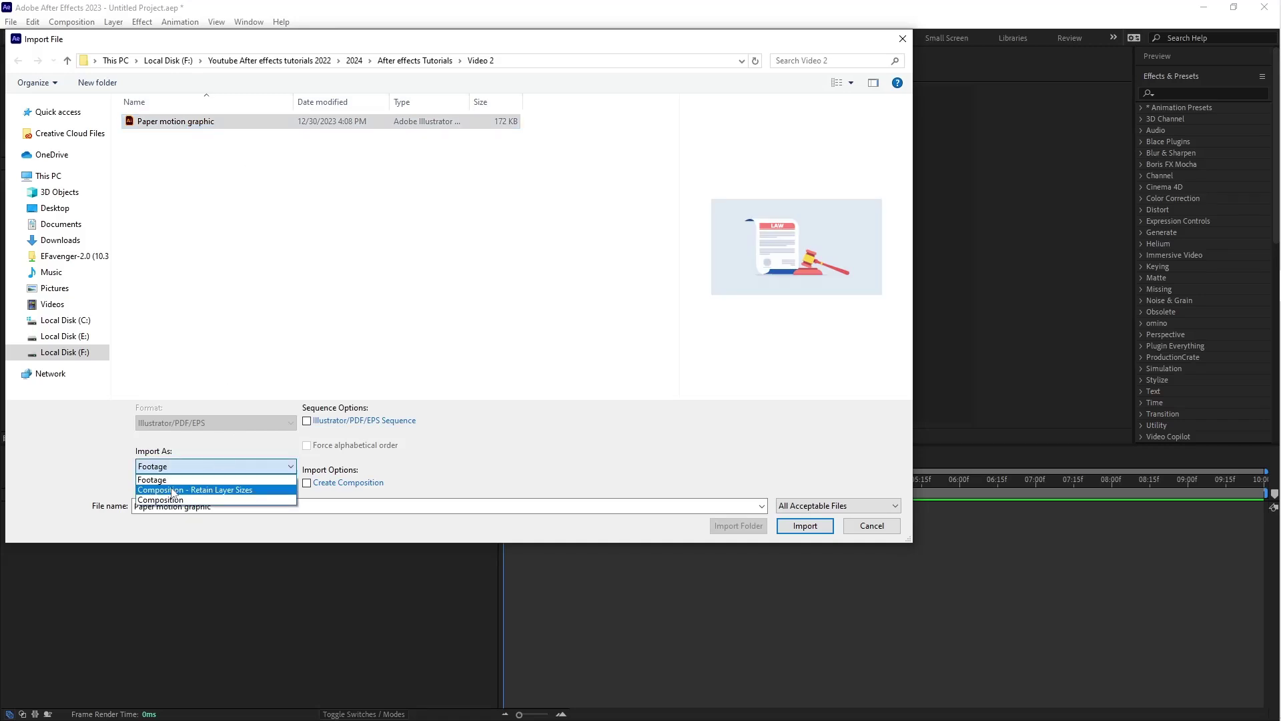
click(266, 491)
click(828, 530)
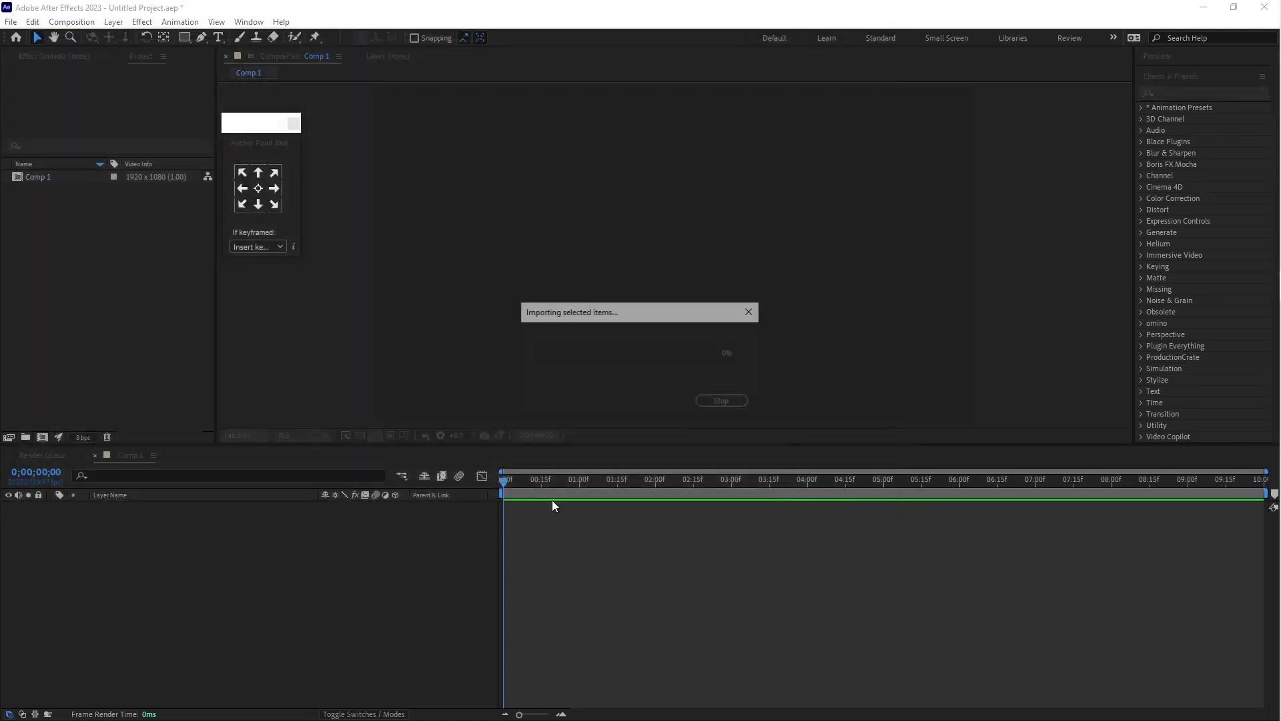
Add the imported Paper motion graphic composition to Comp 1's timeline and open its layers
drag(70, 191, 216, 622)
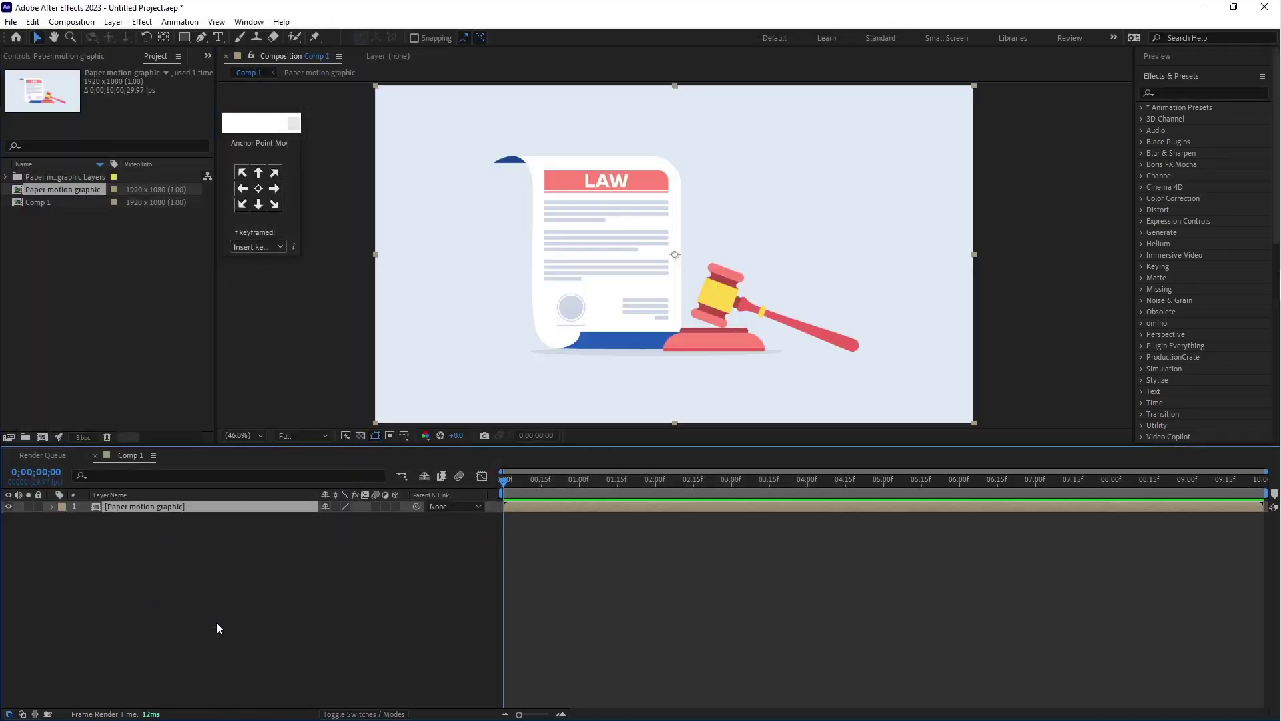
double_click(527, 506)
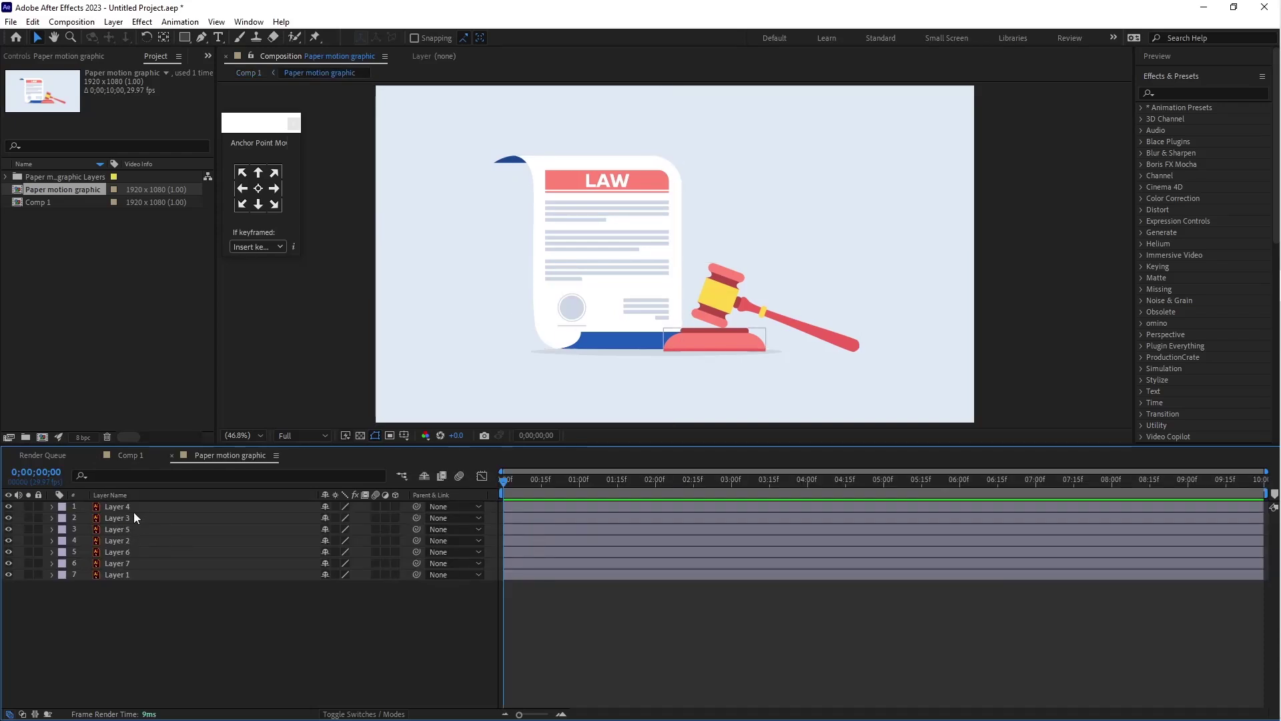
Rename the background layer, Layer 1, as bg
click(139, 574)
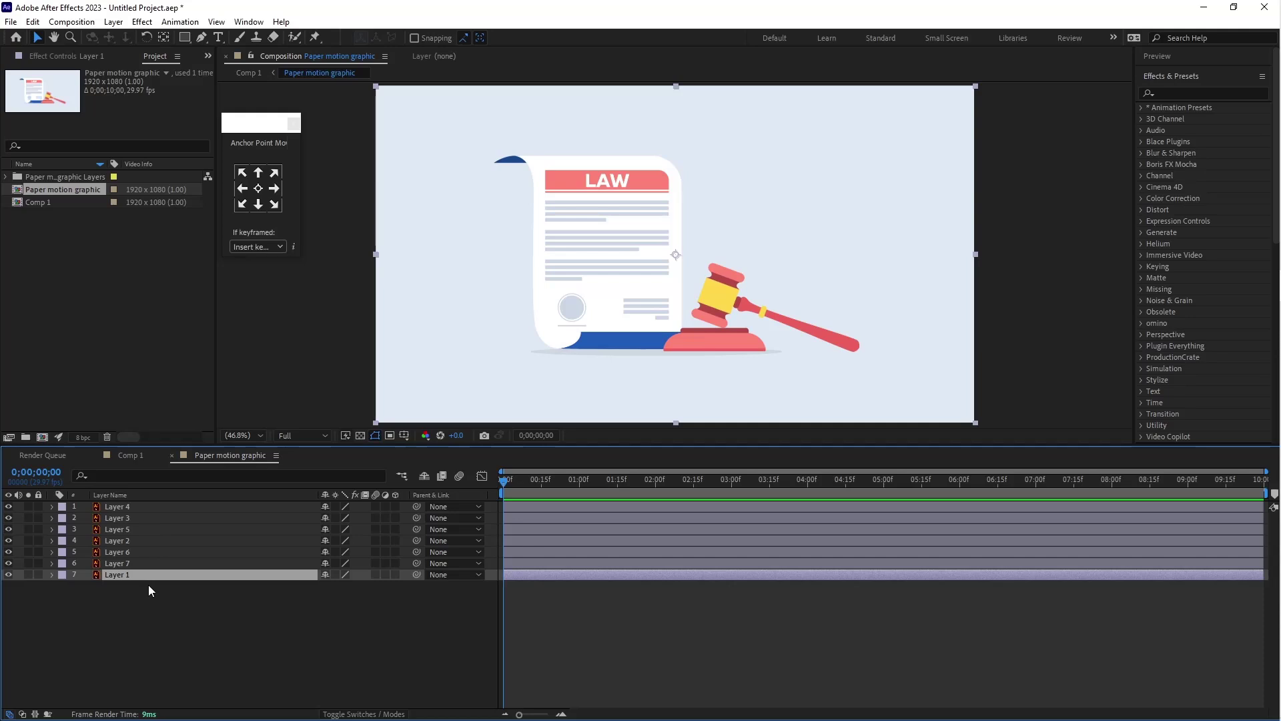
key(Return)
text(bg)
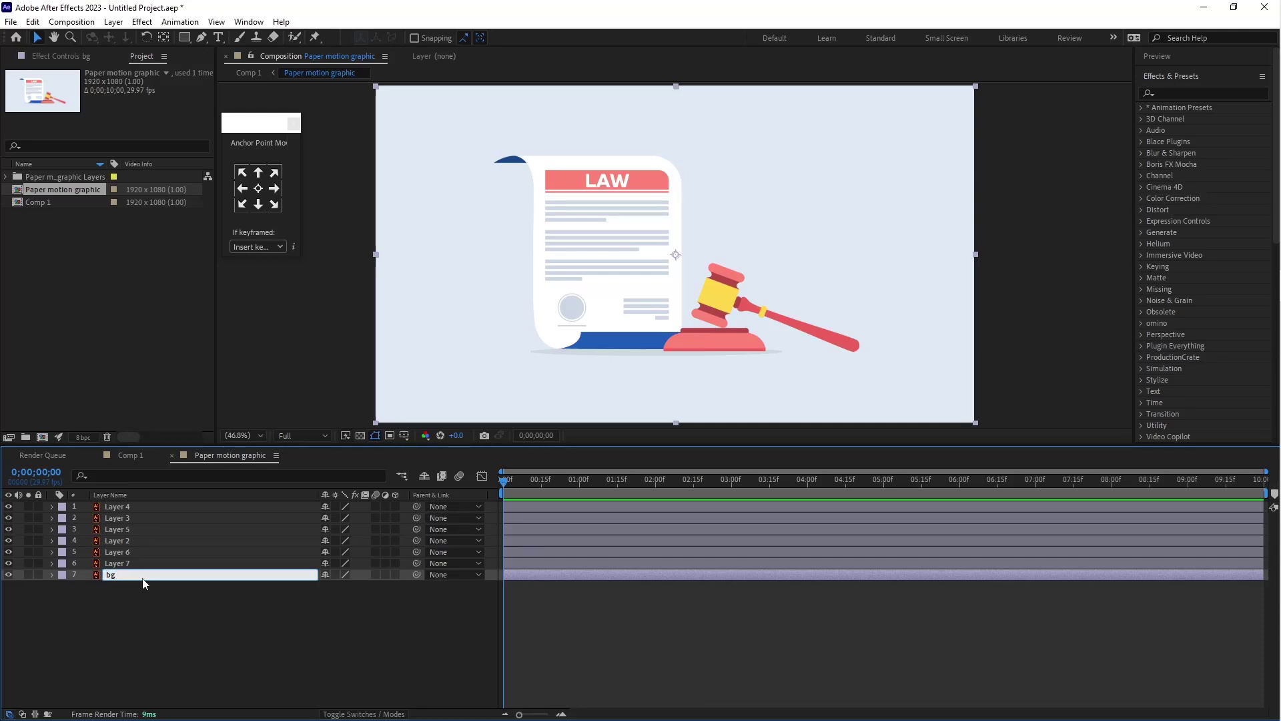
key(Return)
Rename Layer 7, the ground shadow under the paper, as shadow
click(131, 567)
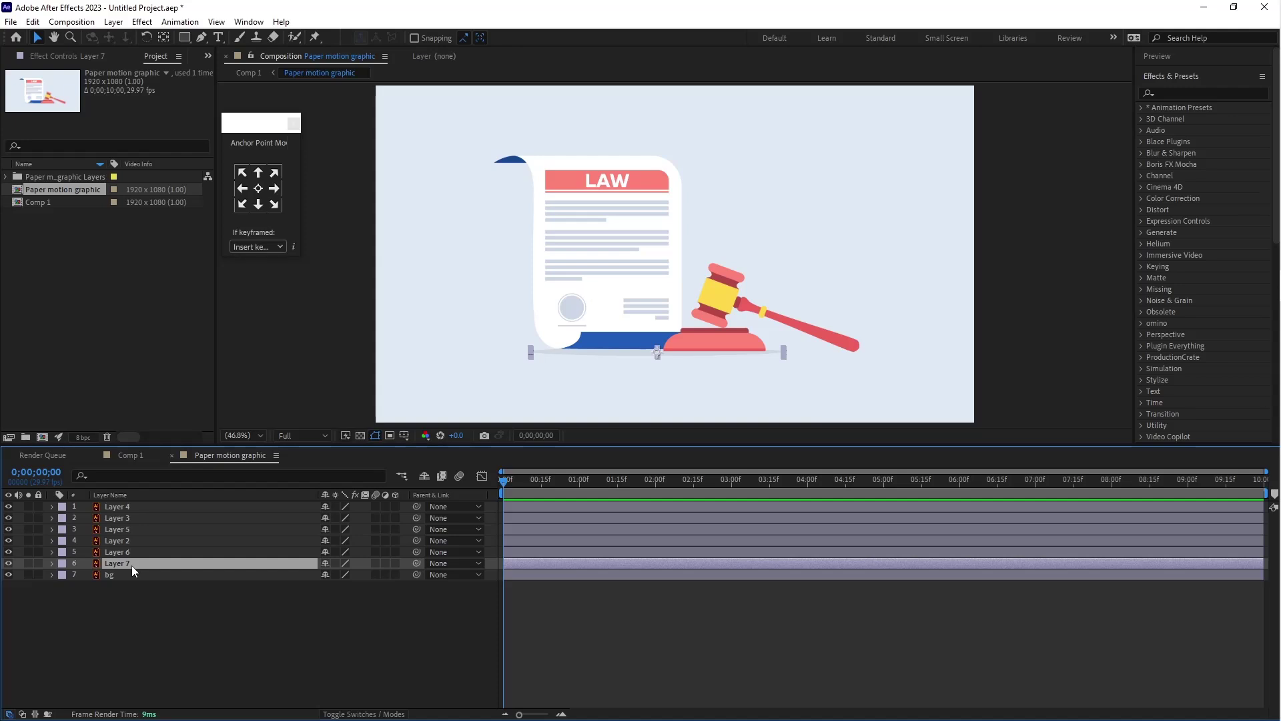
key(Return)
text(sh)
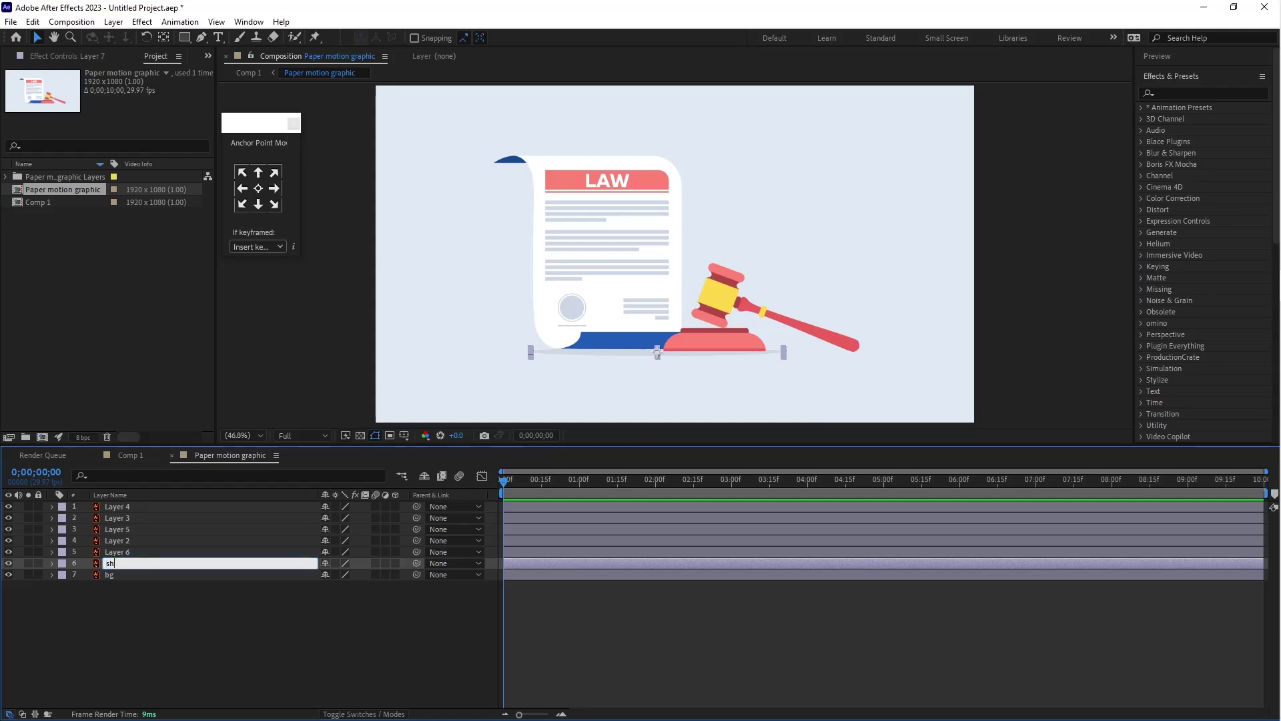
text(adow)
key(Return)
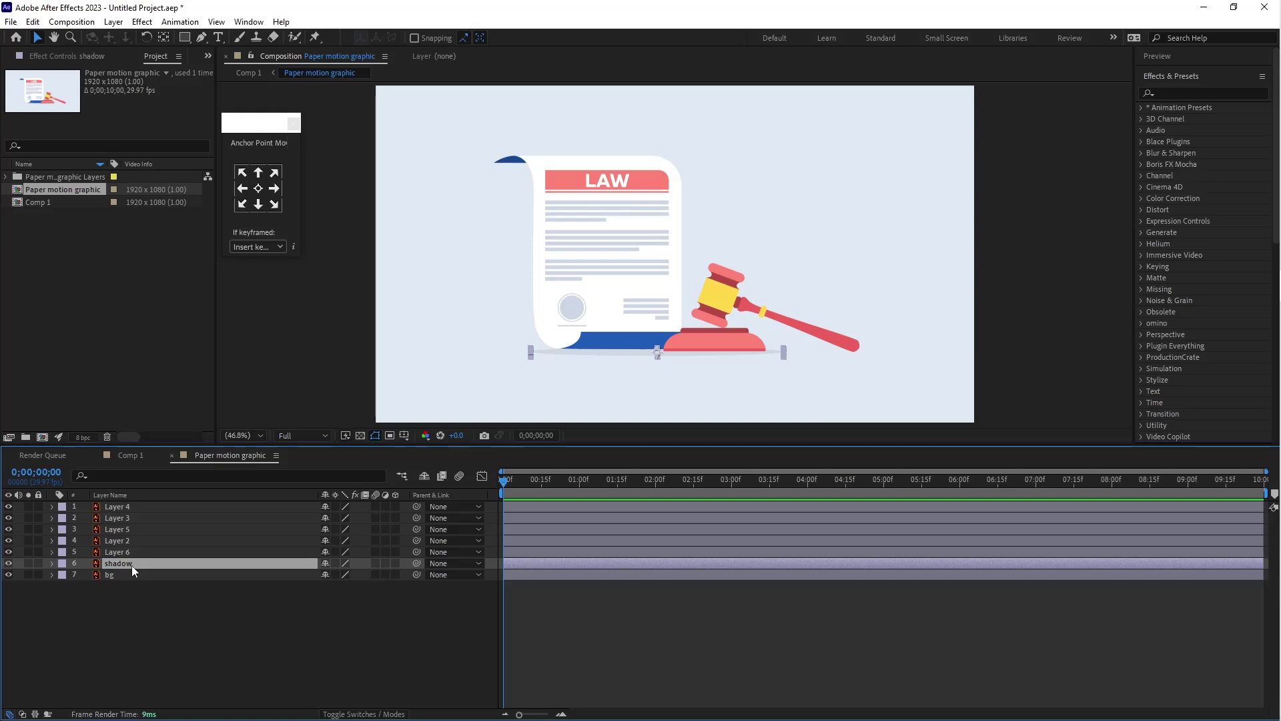
Rename Layer 6, the small blue curl at the paper's upper edge, as part1 paper
click(122, 552)
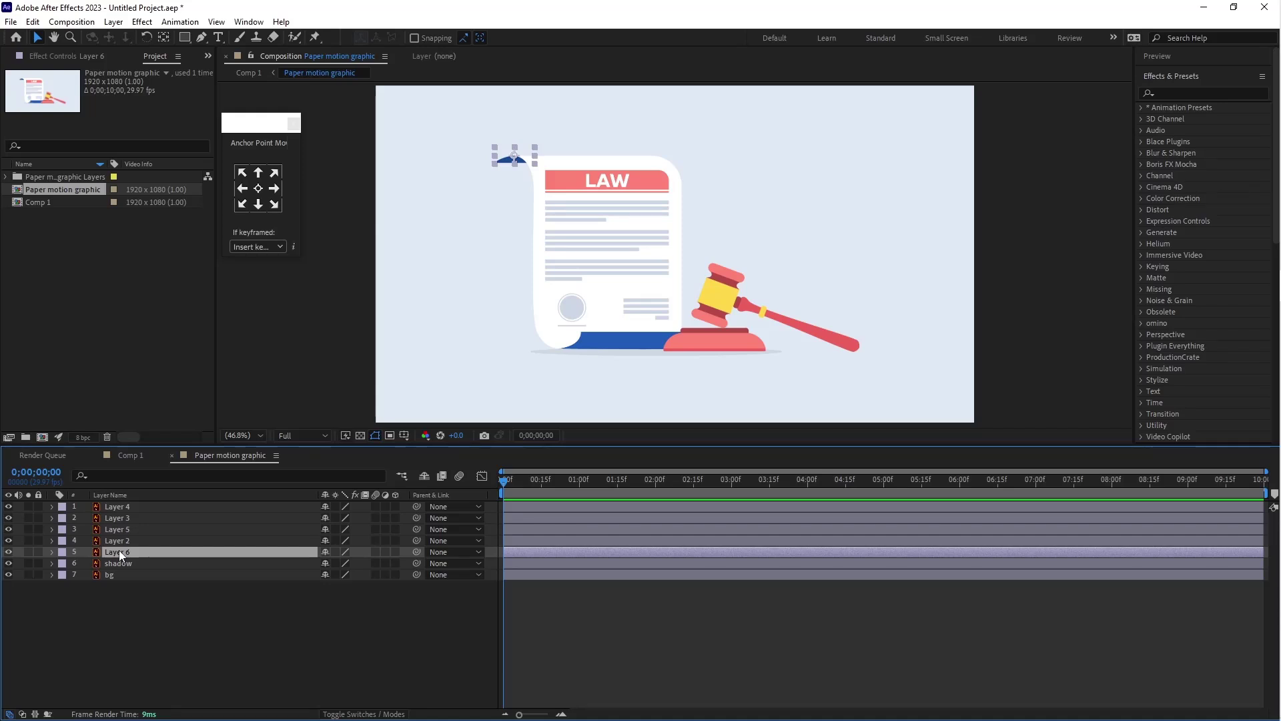
key(Return)
text(part1)
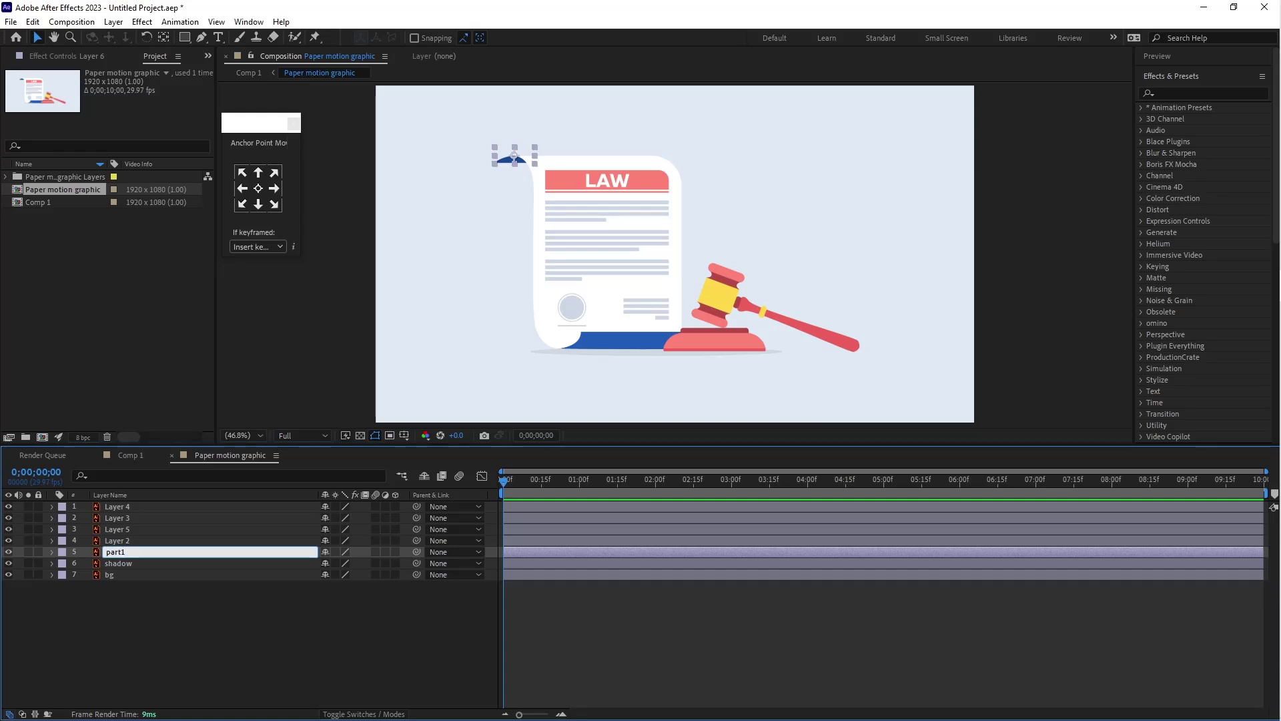
text( paper)
key(Return)
Rename Layer 2, the white LAW paper sheet, as part2 paper
click(119, 542)
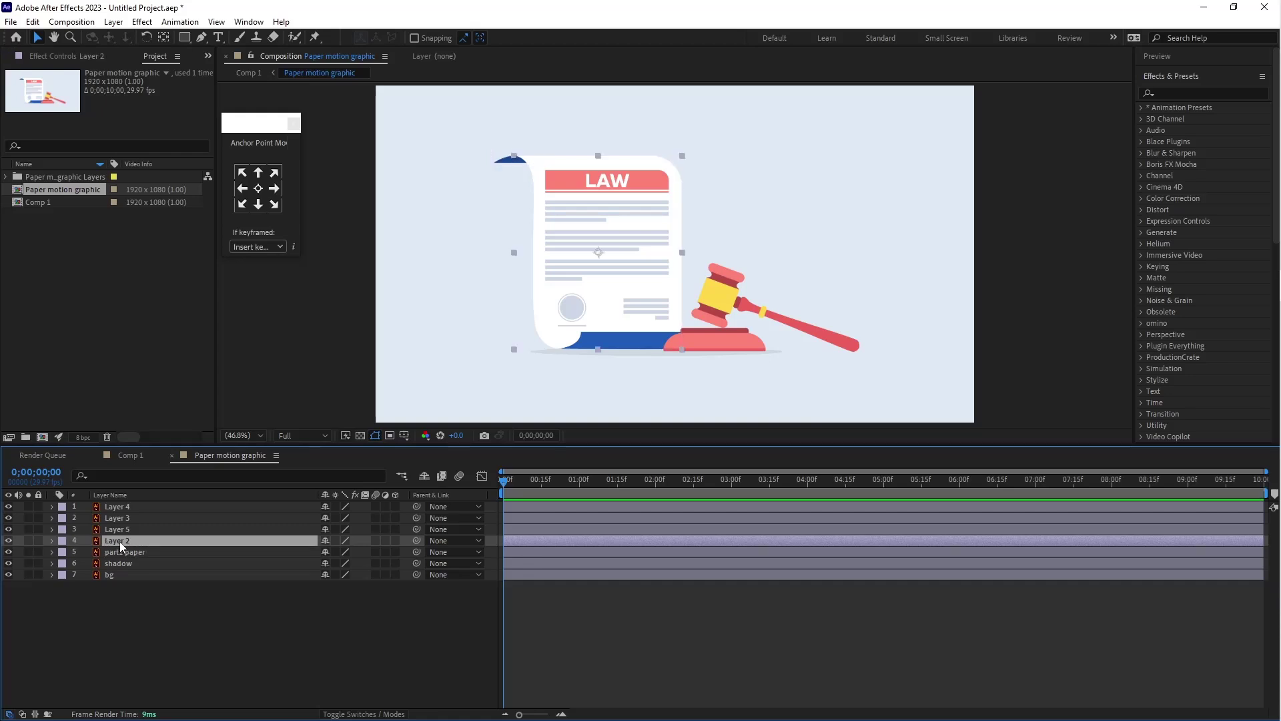
key(Return)
text(pa)
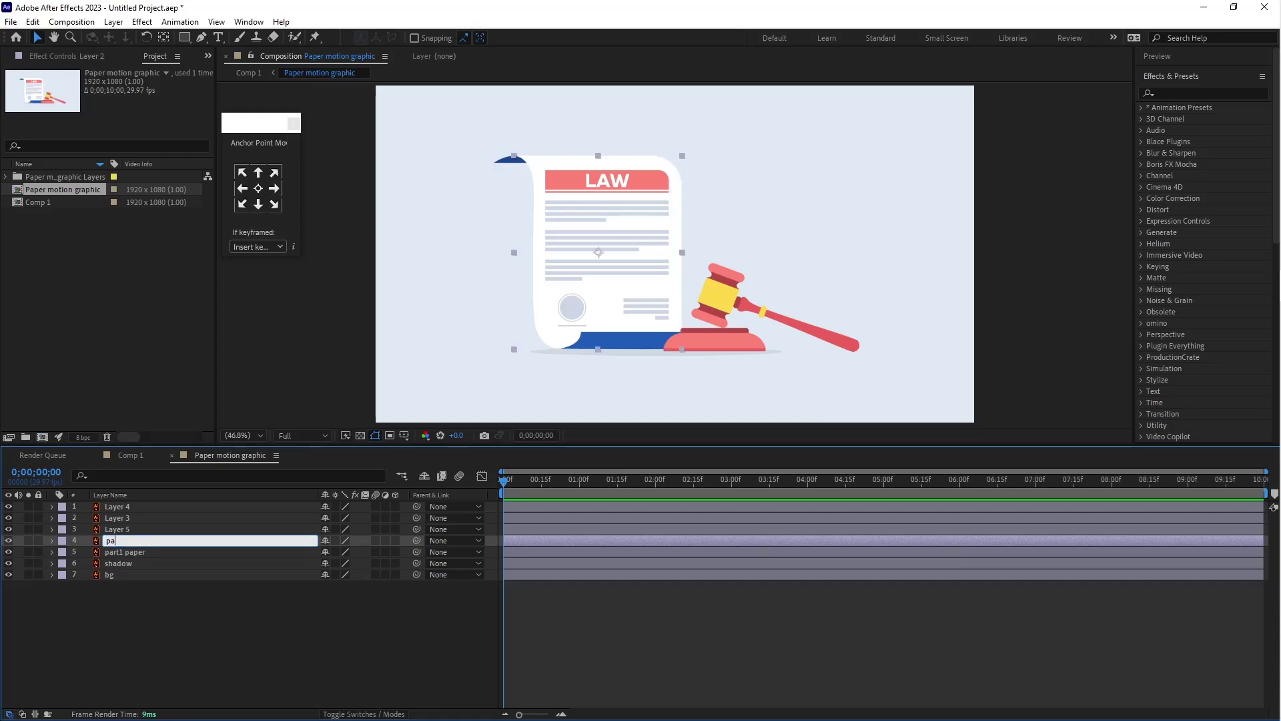
text(rt2 paper)
key(Return)
Rename Layer 5, the blue fold at the paper's lower edge, as part3 paper
click(118, 531)
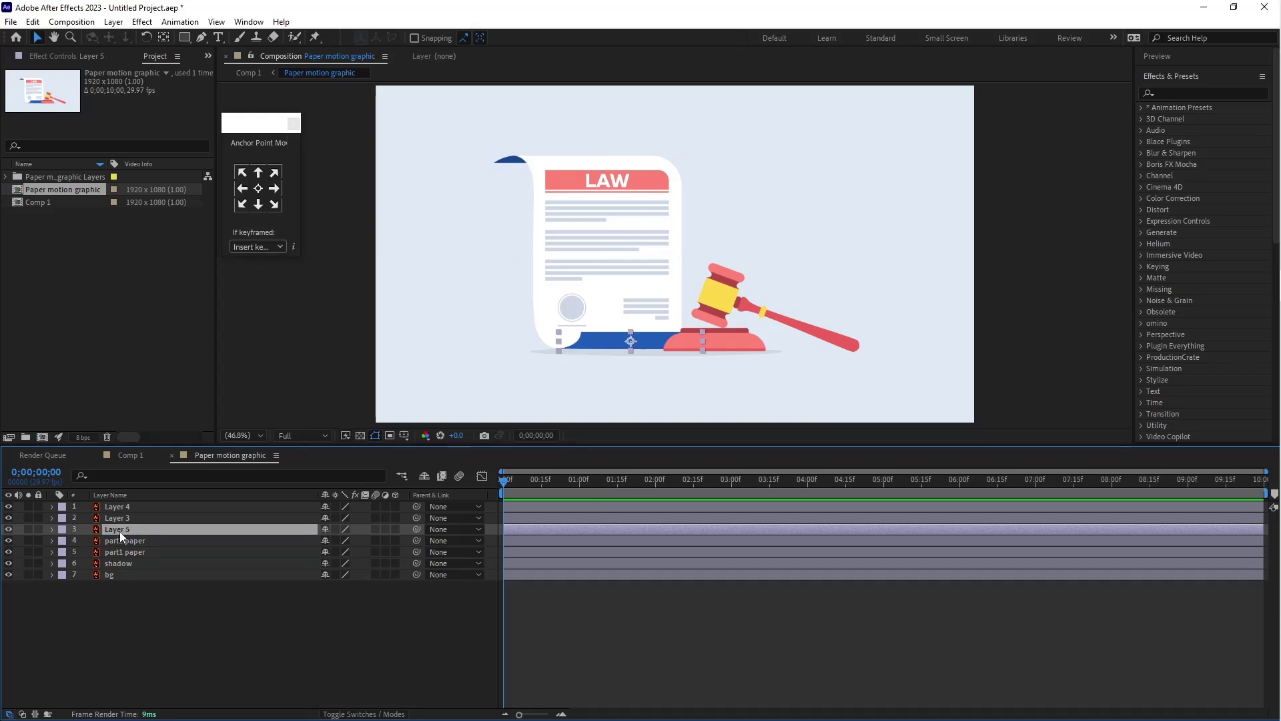
key(Return)
text(p)
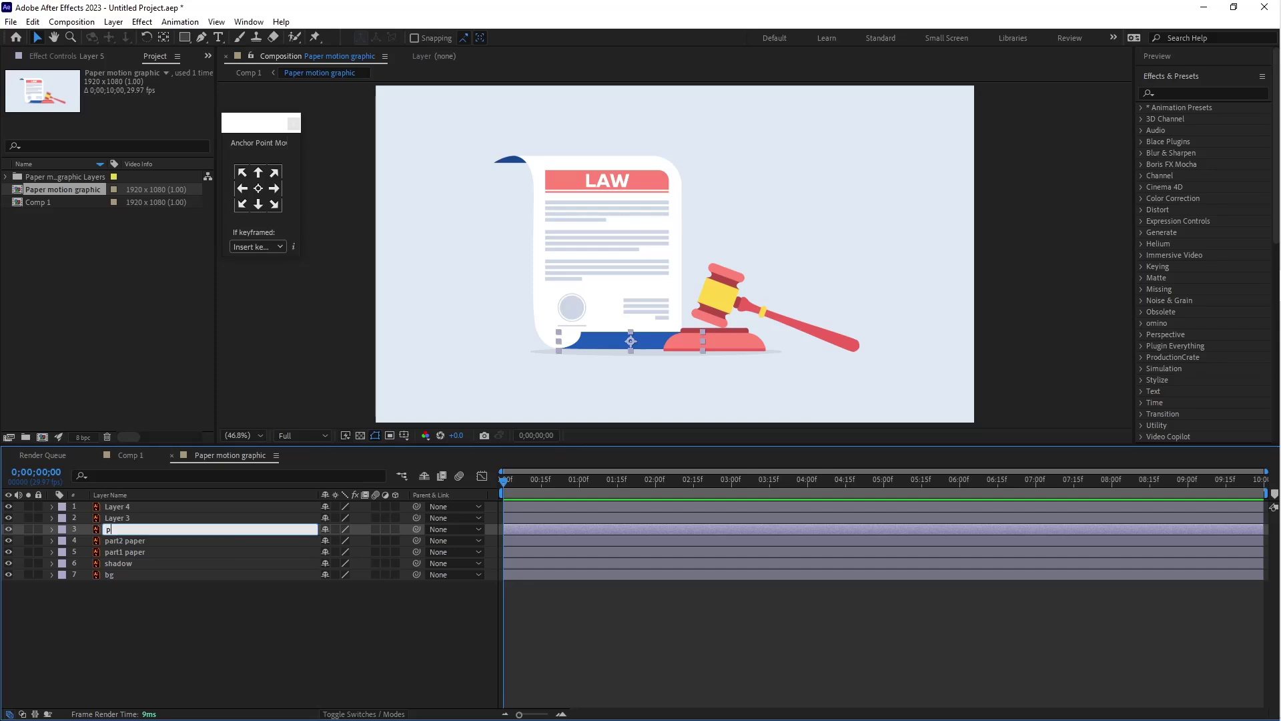
text(art3 paper)
key(Return)
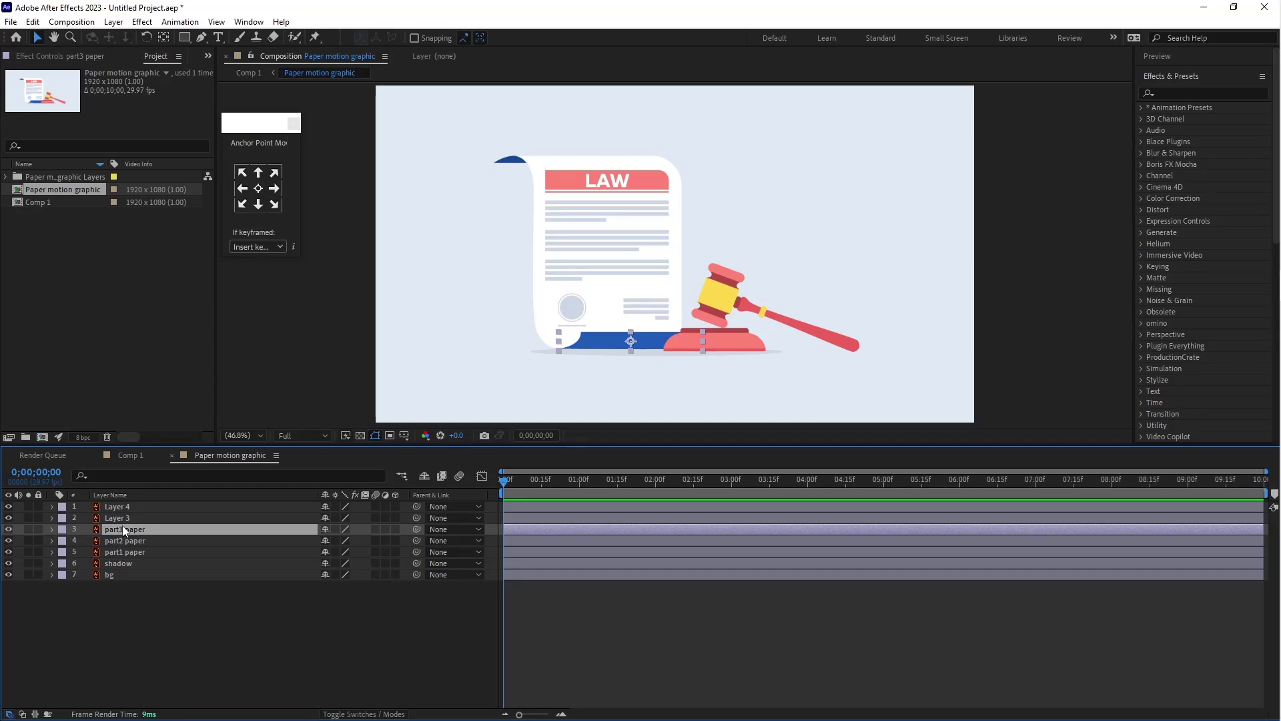
Hide the gavel and its base, Layer 4 and Layer 3
click(122, 519)
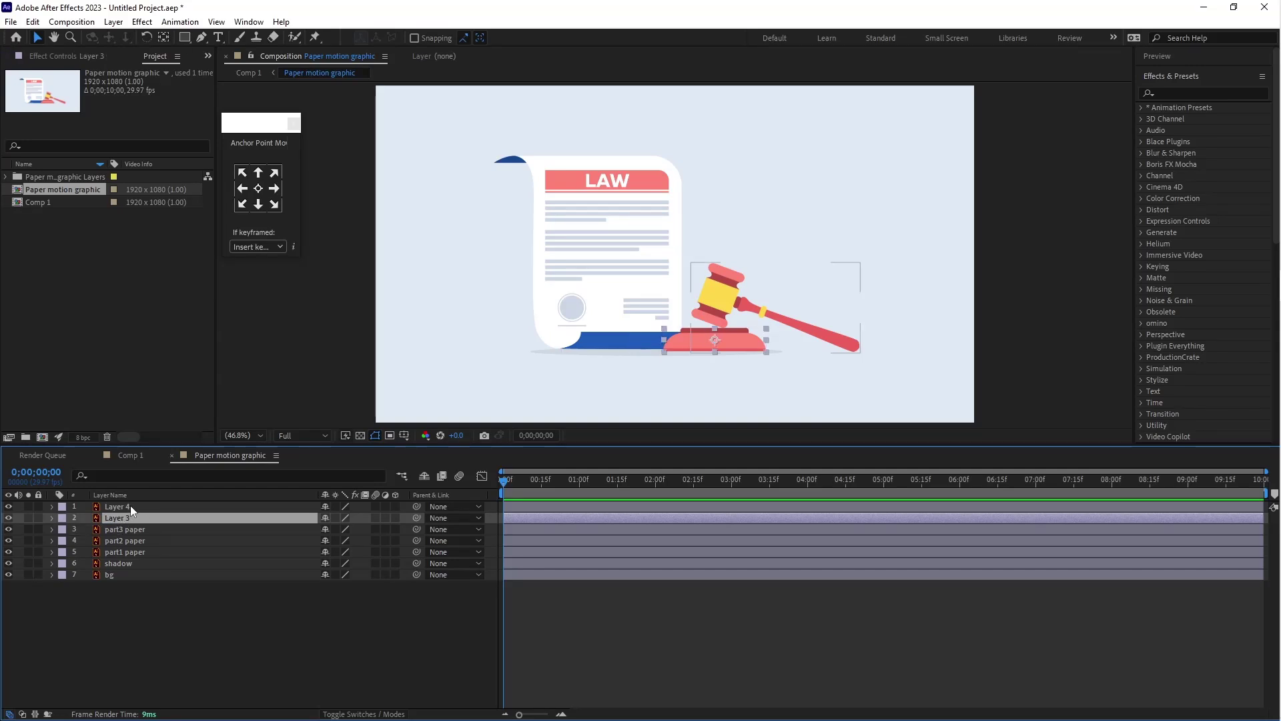
click(130, 506)
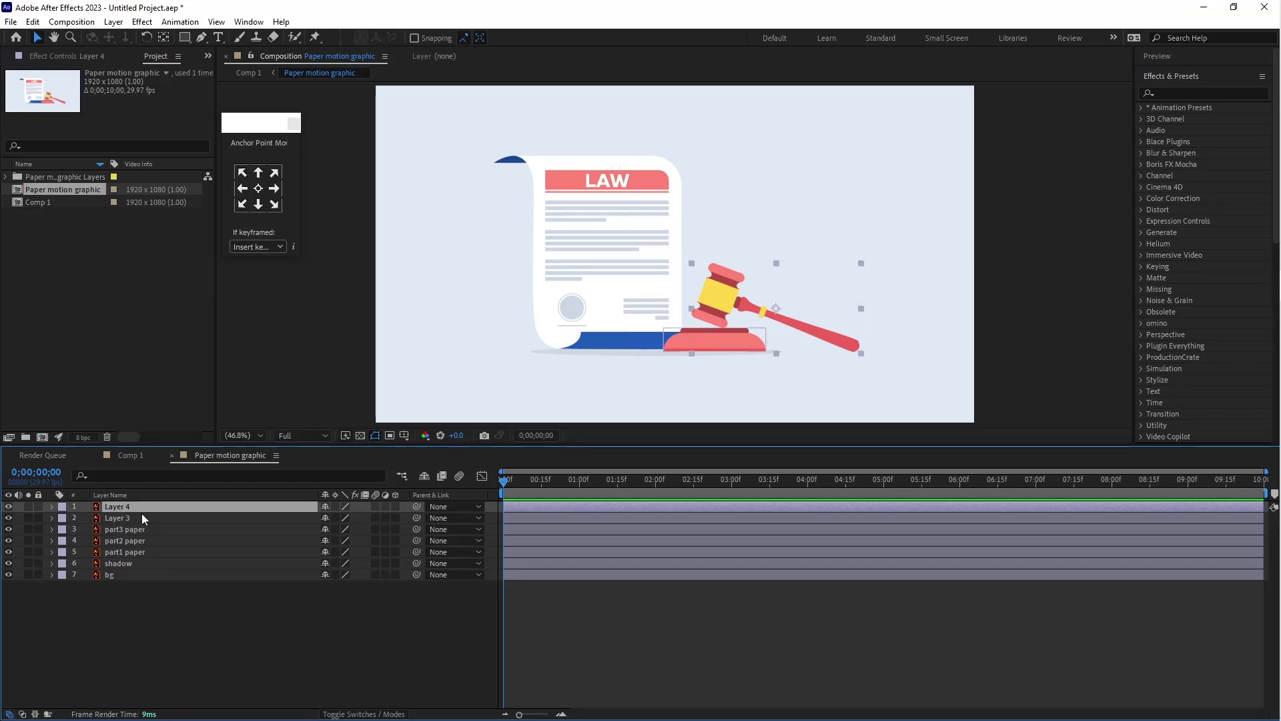
click(134, 515)
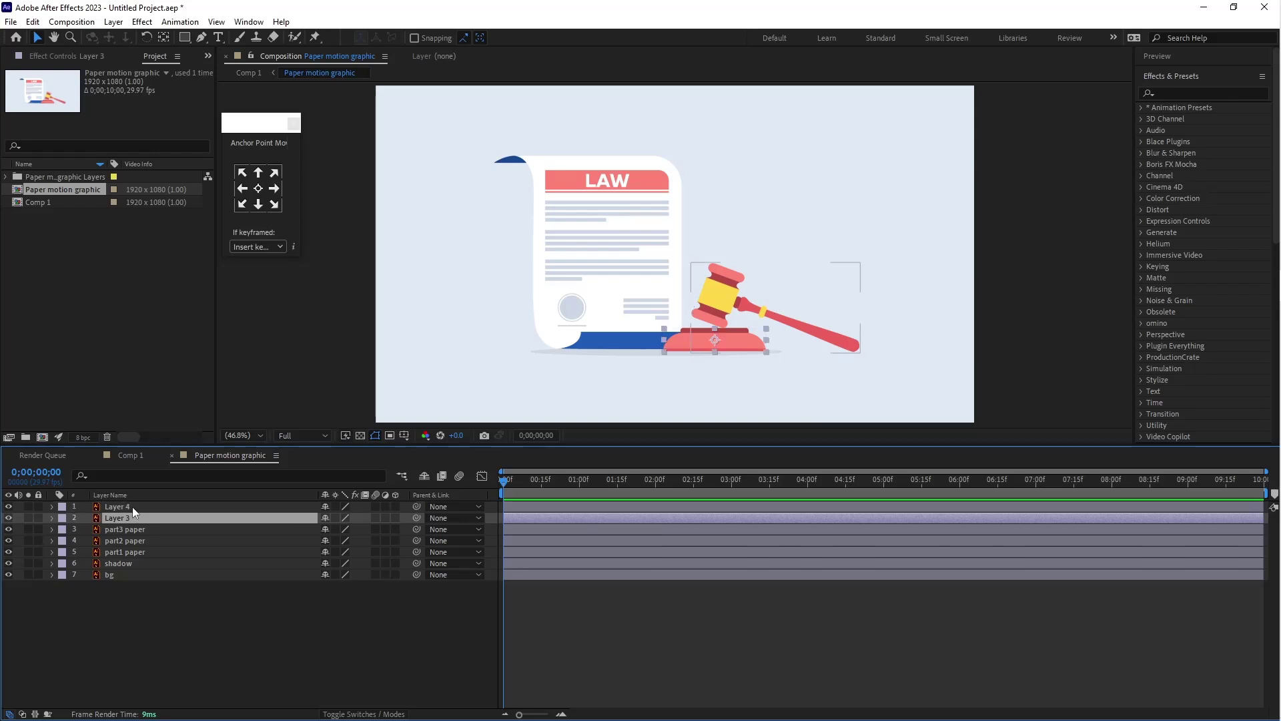
click(133, 507)
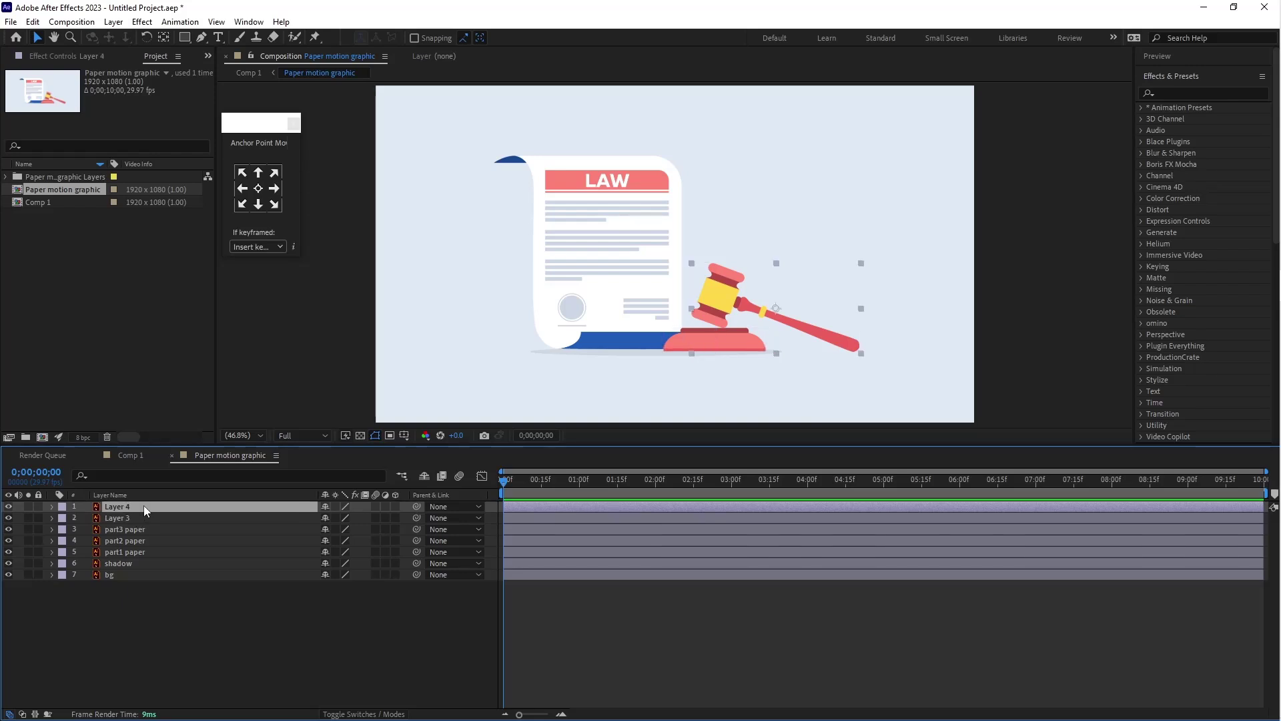
click(8, 506)
click(8, 517)
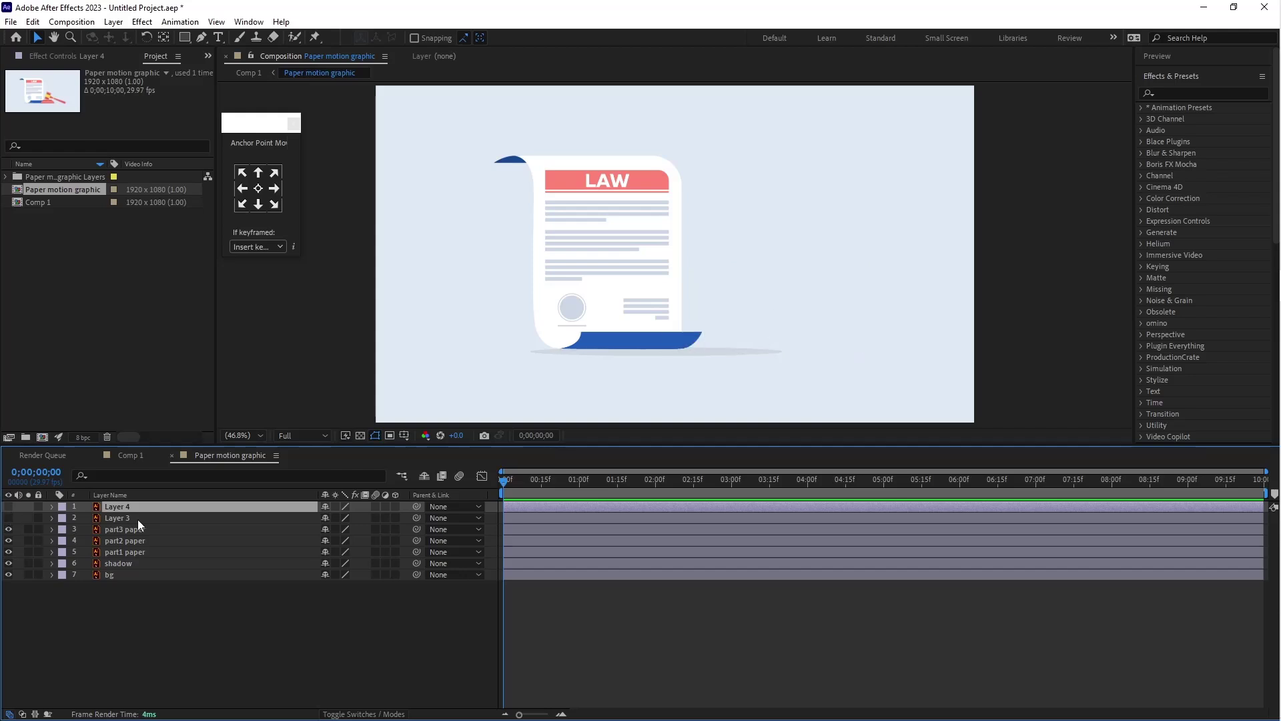
Lock the bg layer
click(134, 530)
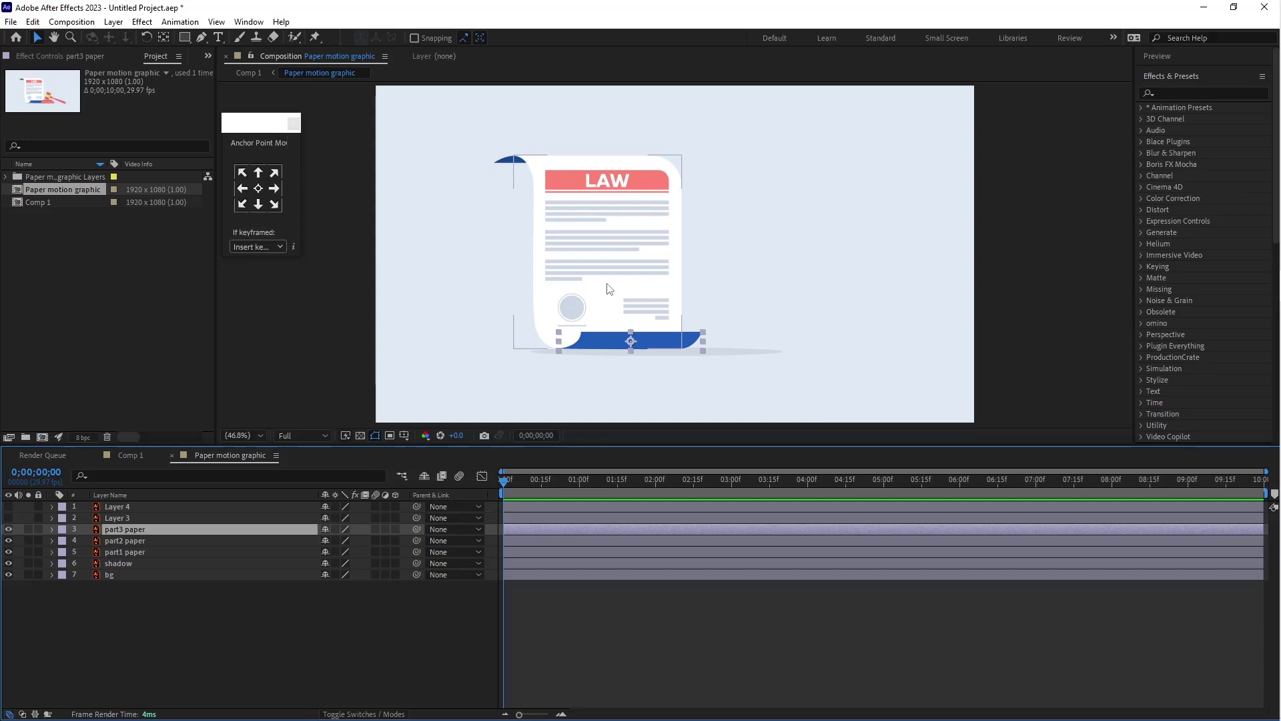
click(136, 564)
click(119, 575)
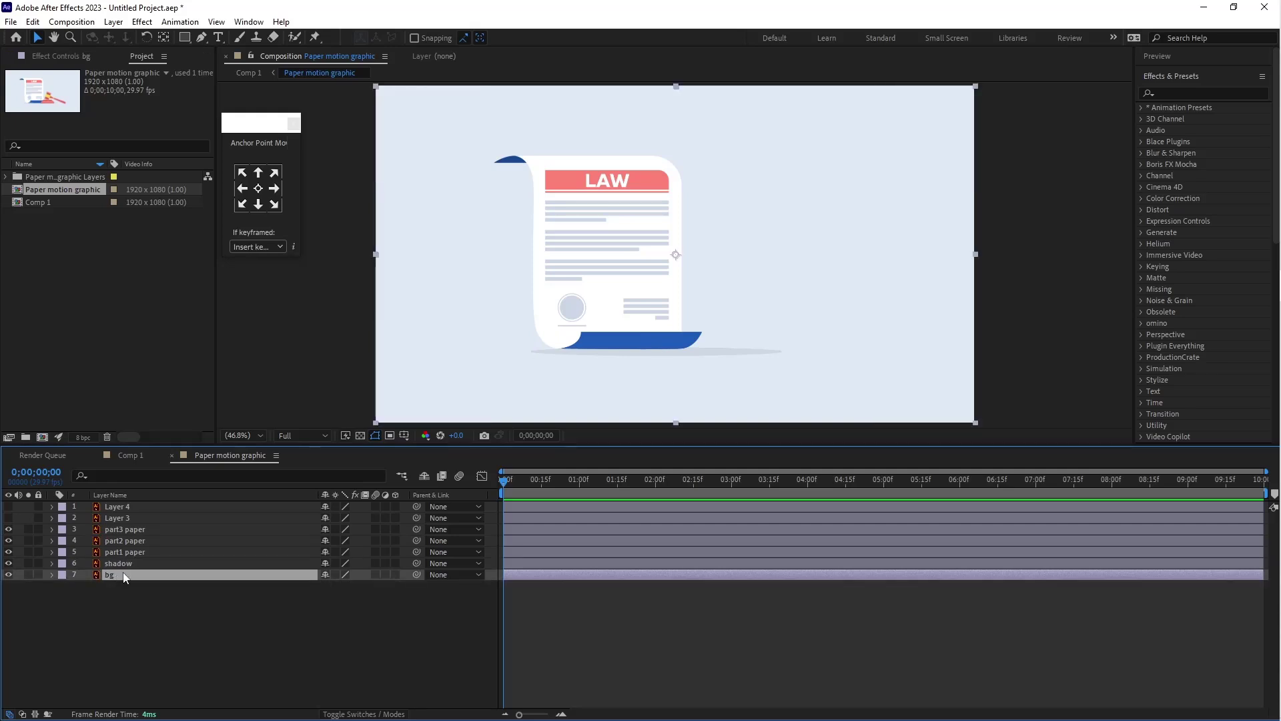
click(38, 575)
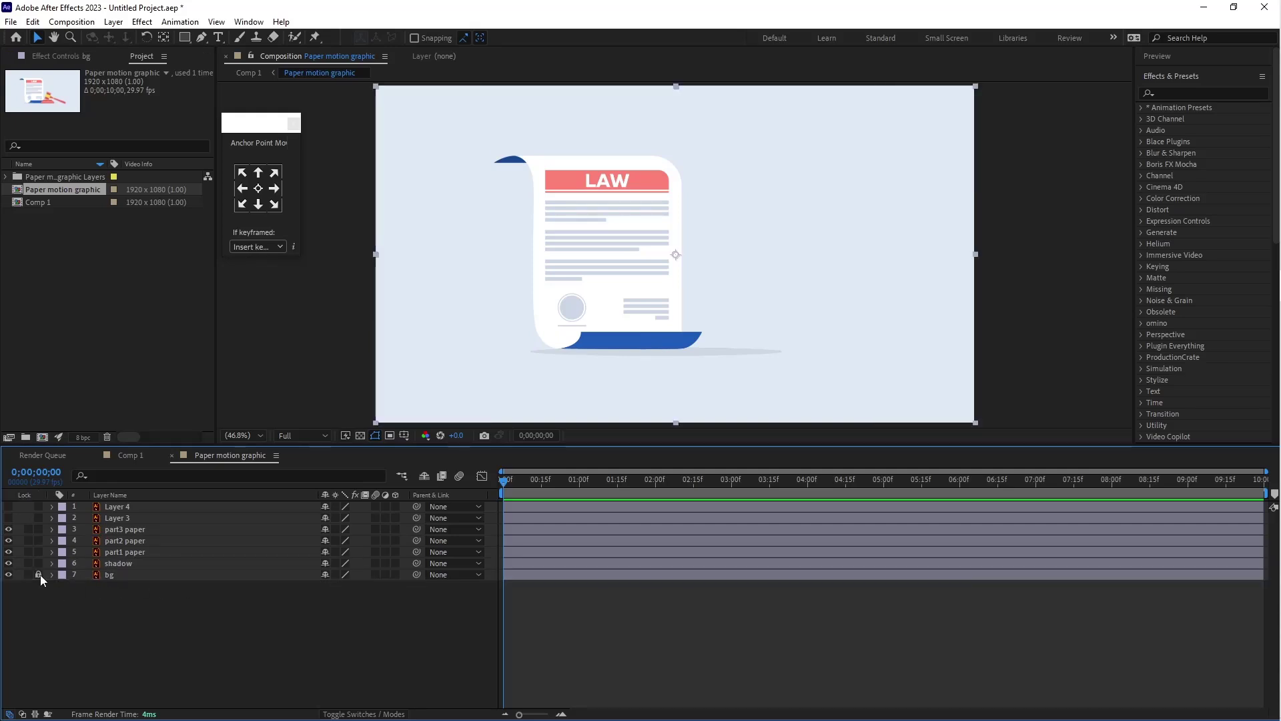
Hide the shadow, part3 paper and part2 paper layers, leaving part1 paper and bg shown
click(126, 564)
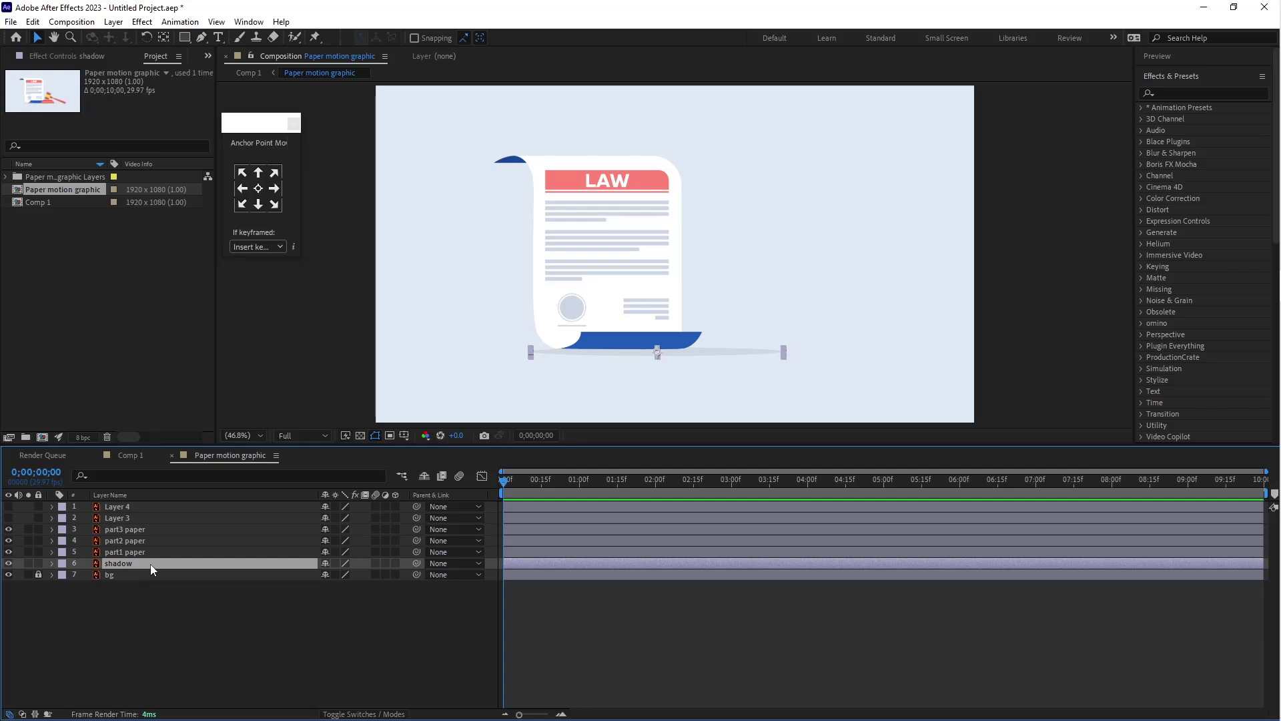
click(8, 563)
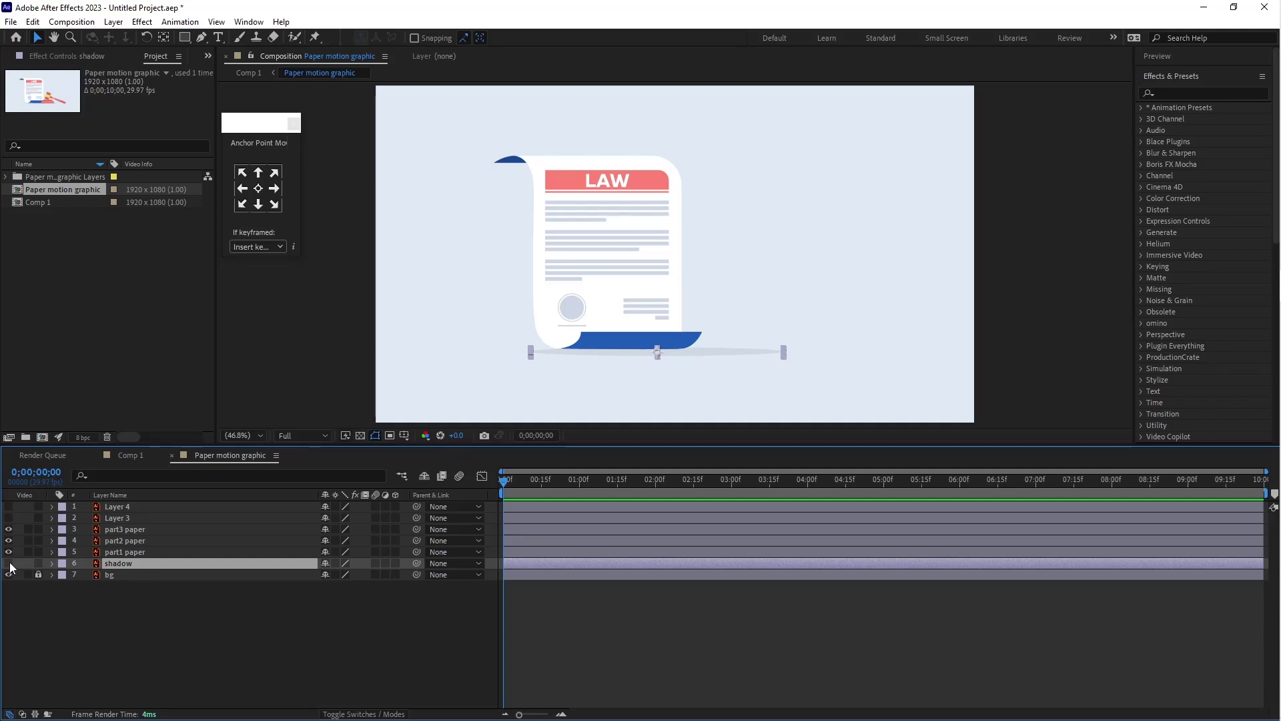
click(145, 552)
click(123, 530)
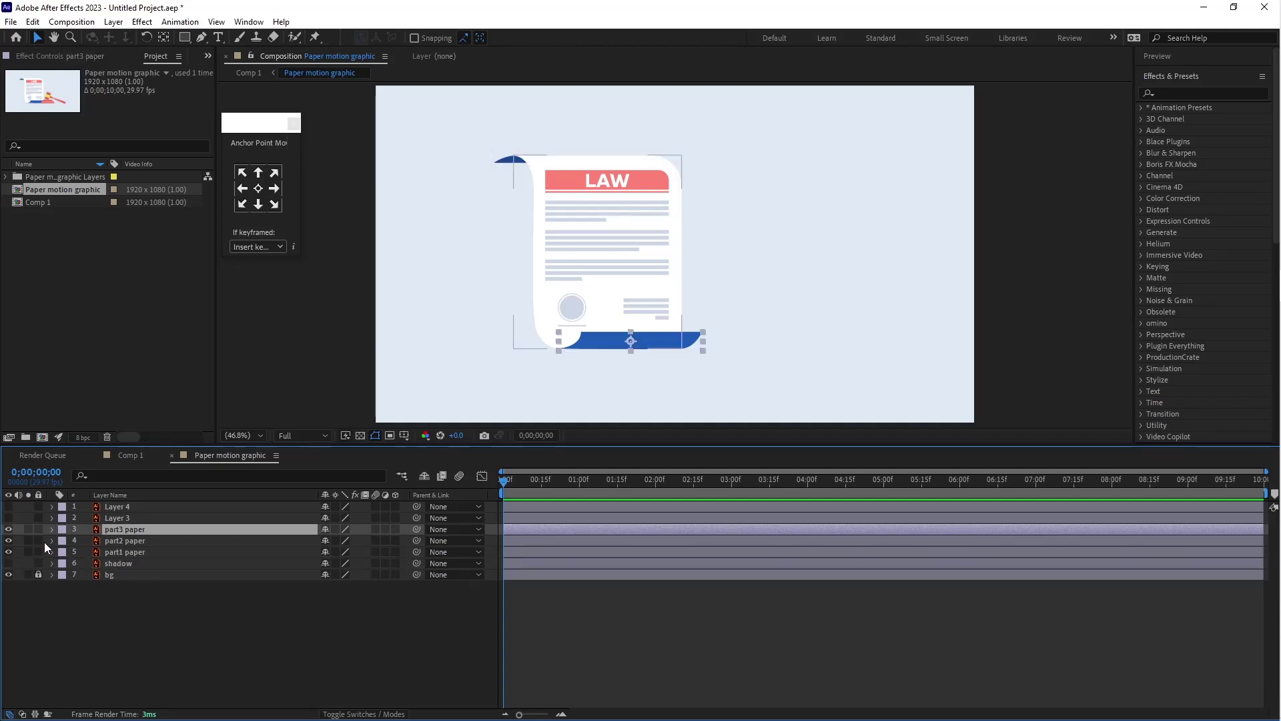
click(9, 529)
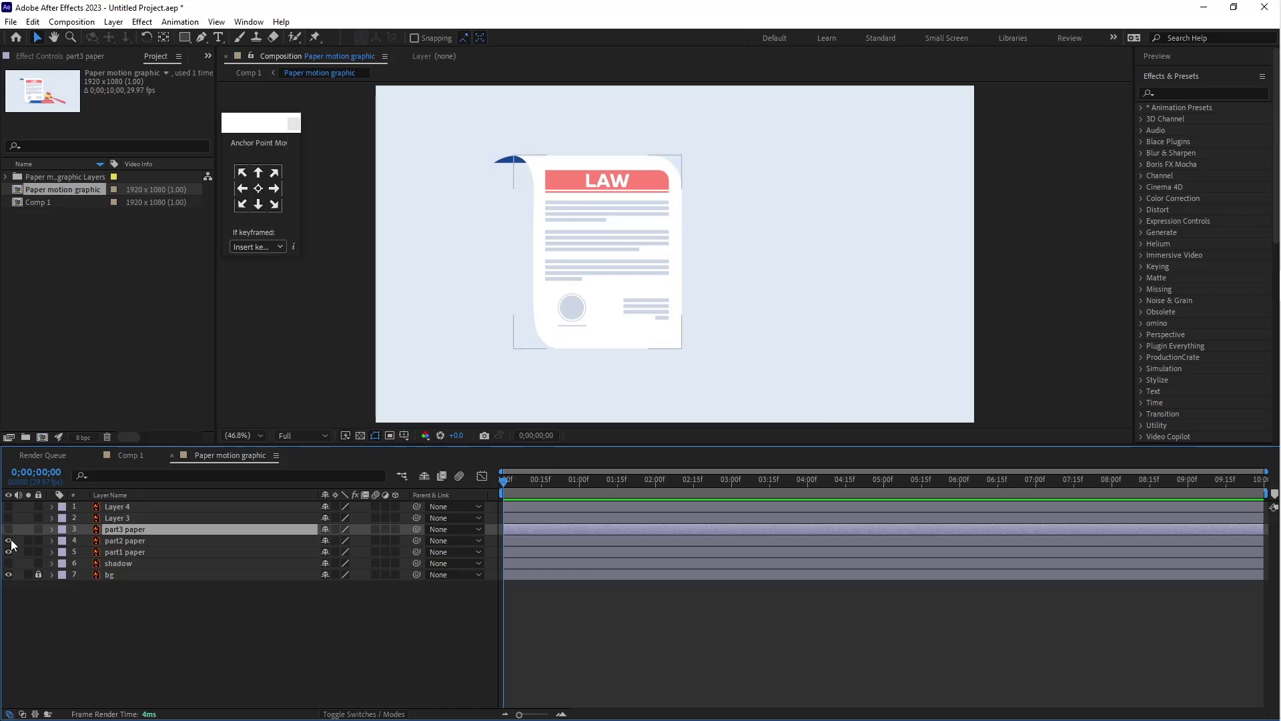
click(9, 541)
Convert the part1 paper layer into an editable shape layer with Create Shapes from Vector Layer
click(130, 552)
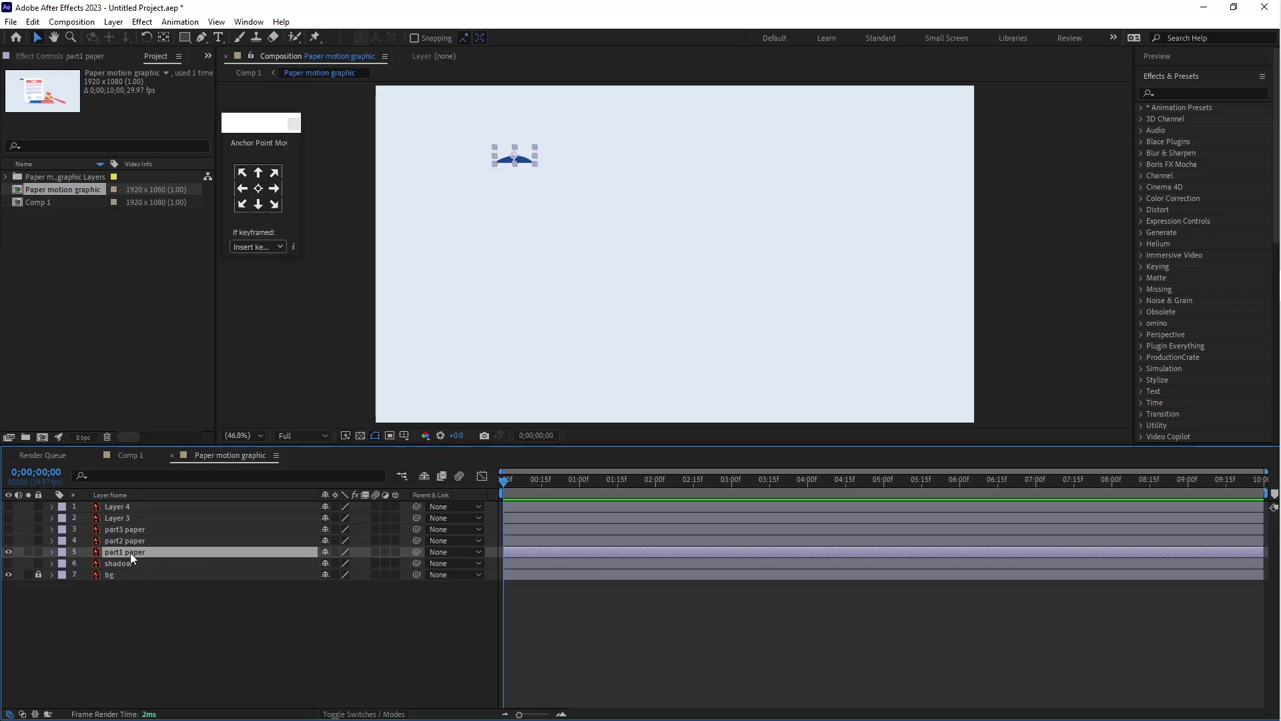
right_click(170, 552)
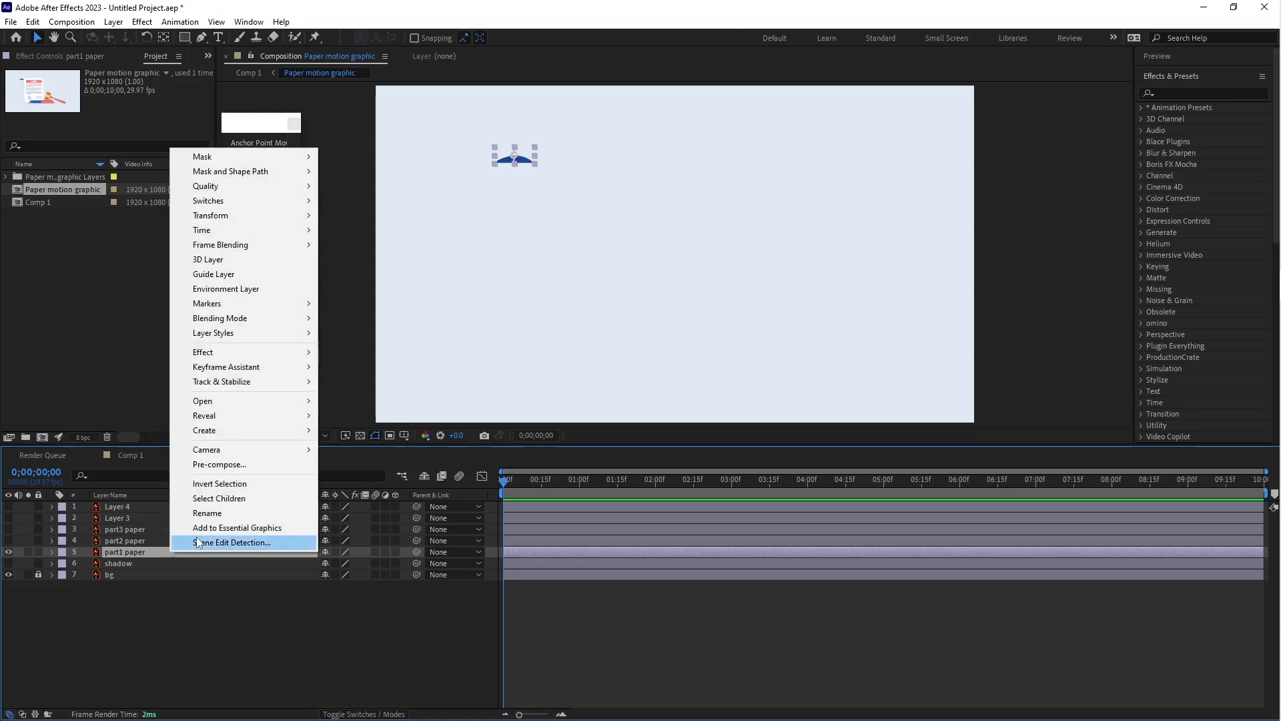
mouse_move(233, 437)
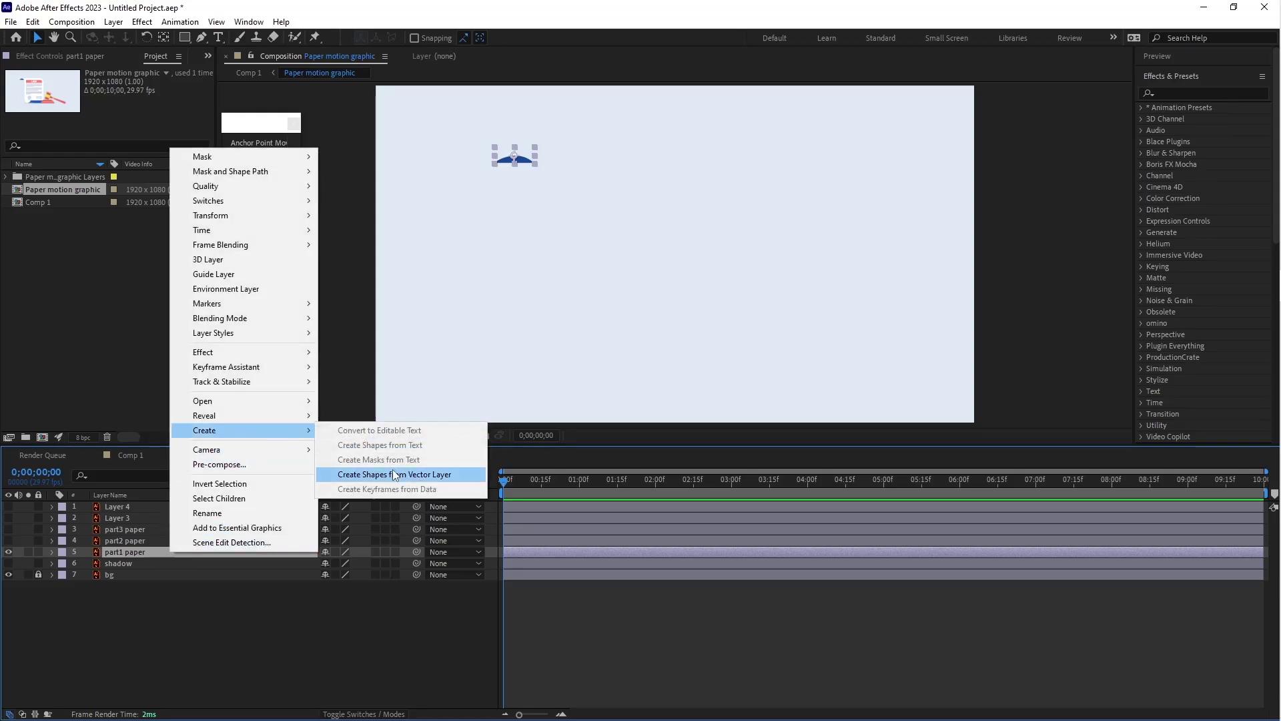
click(458, 477)
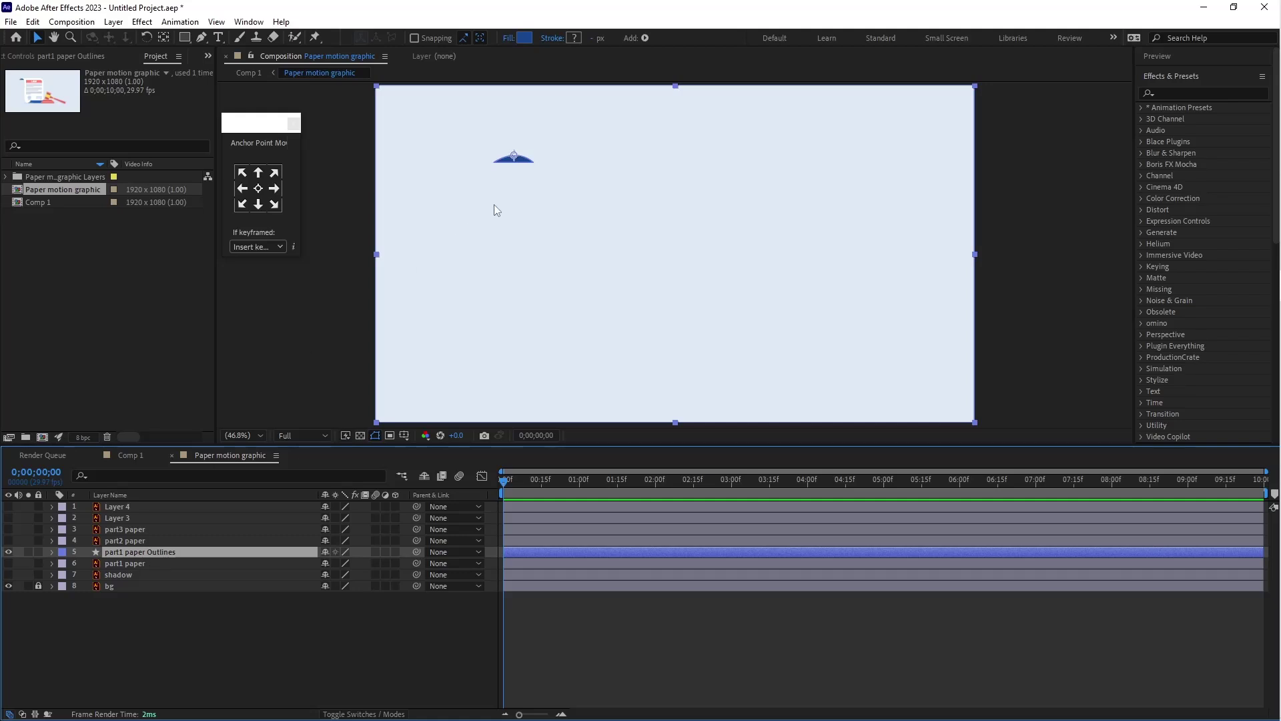
Expand the part1 paper Outlines layer down to Path 1 in Group 1 and select its Path property
scroll(501, 189, up, 3)
key(h)
drag(508, 207, 697, 305)
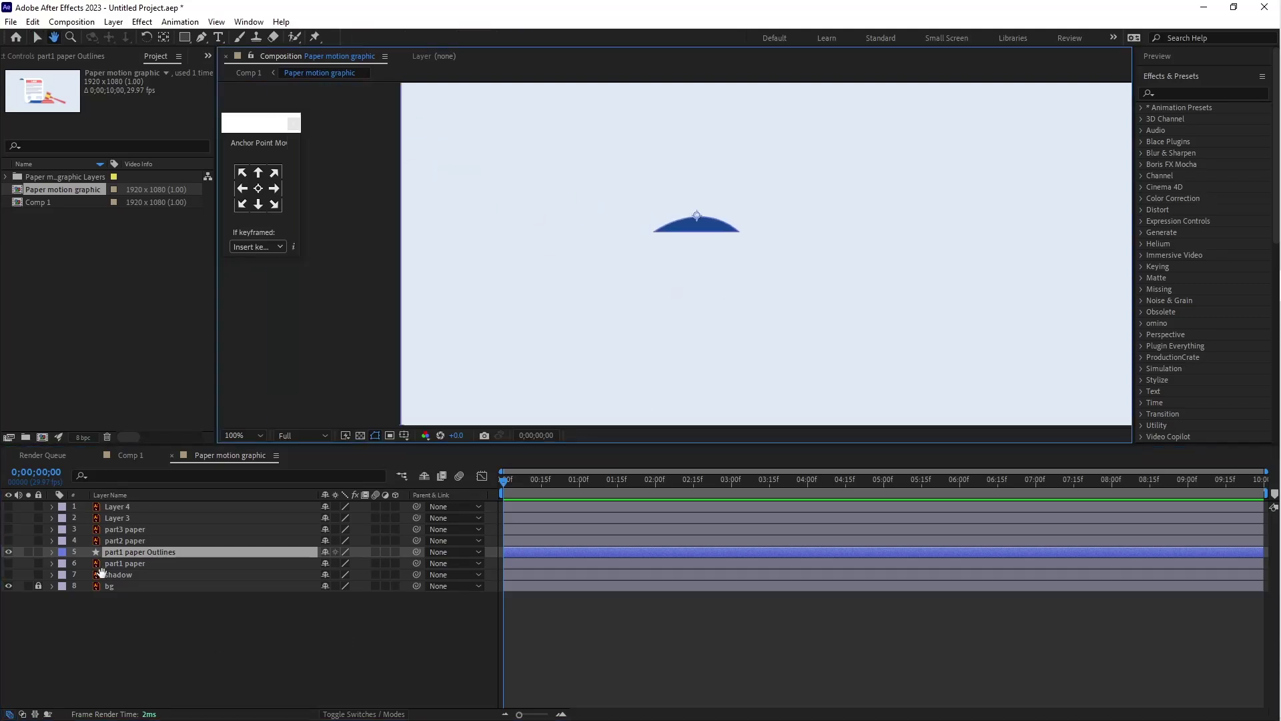
key(v)
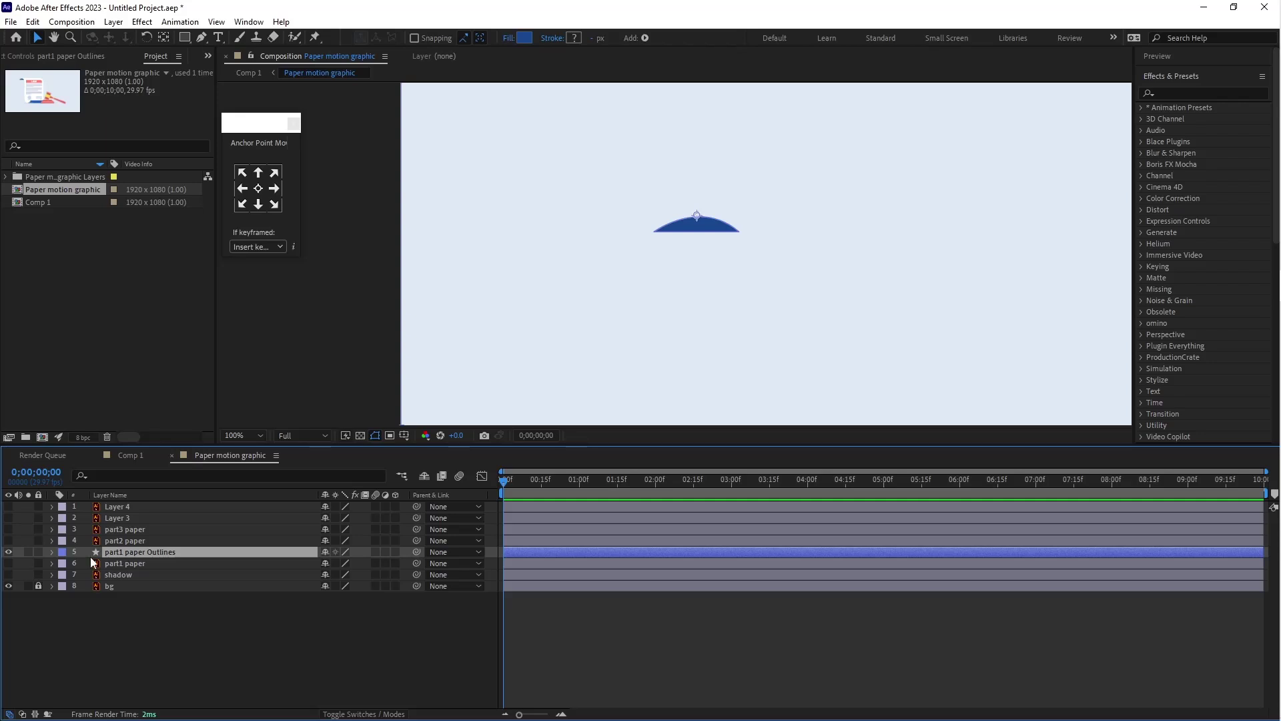
click(51, 552)
click(63, 565)
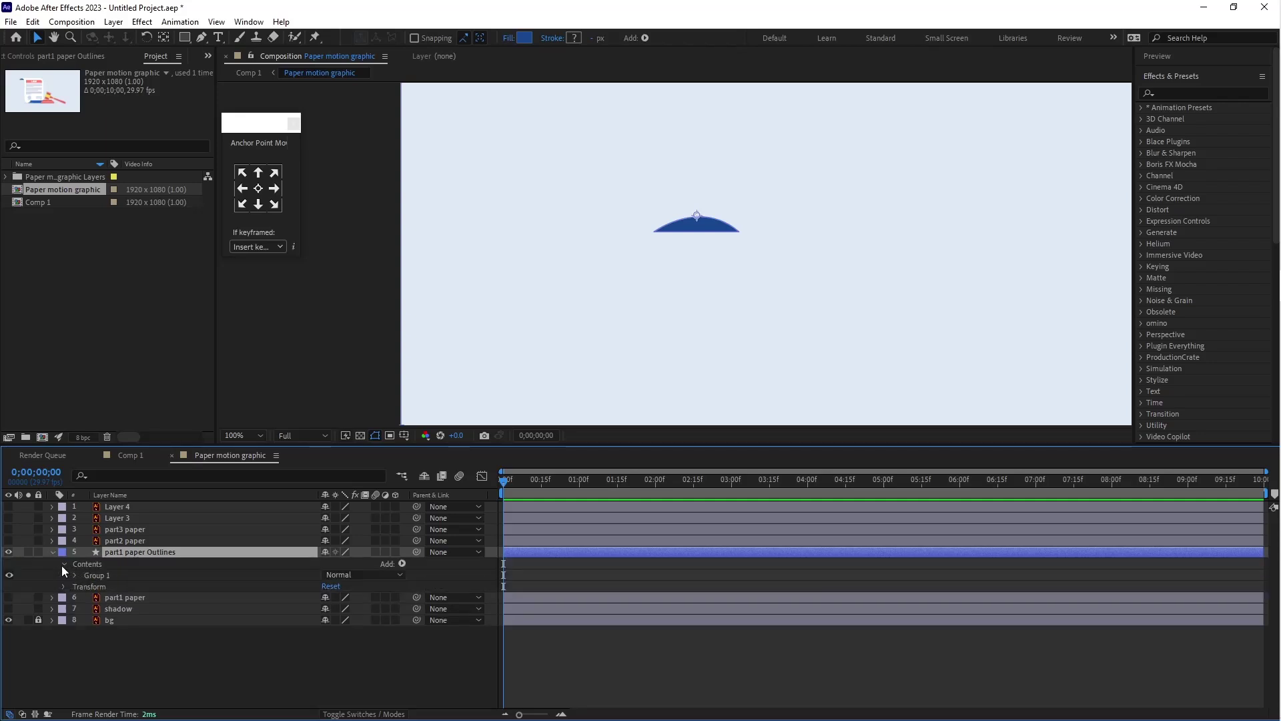
click(75, 575)
click(87, 586)
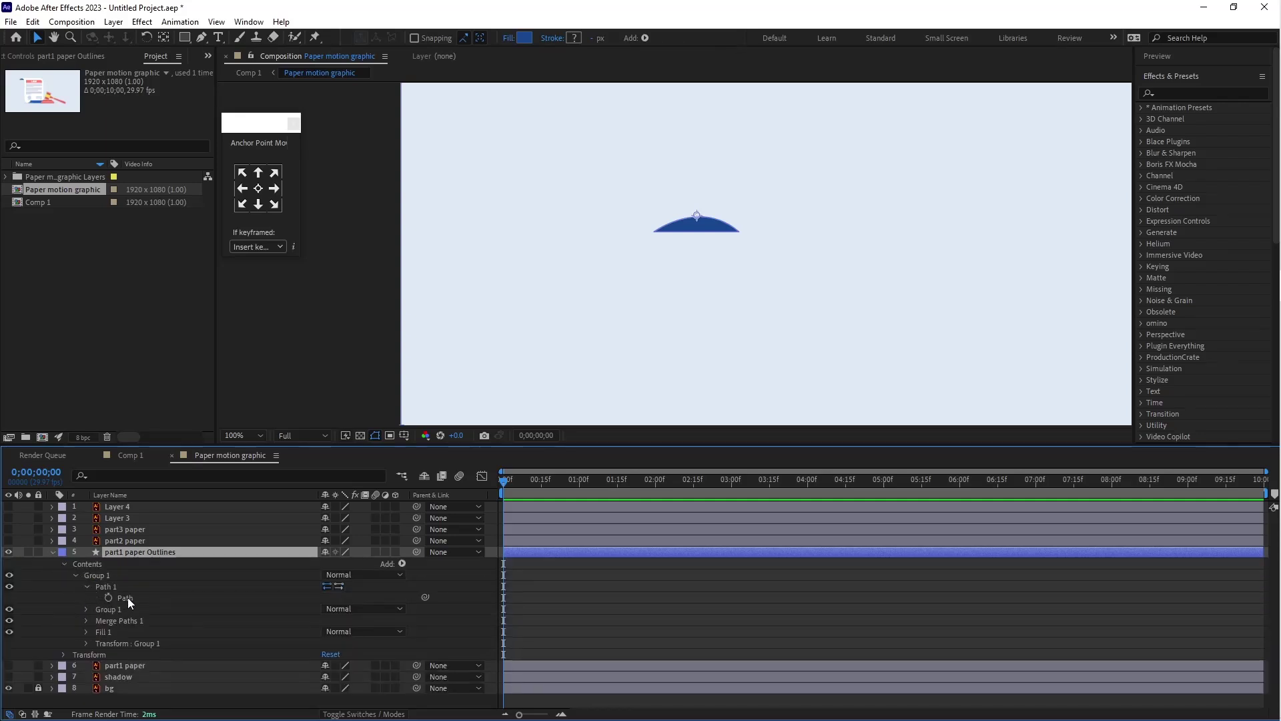
click(127, 598)
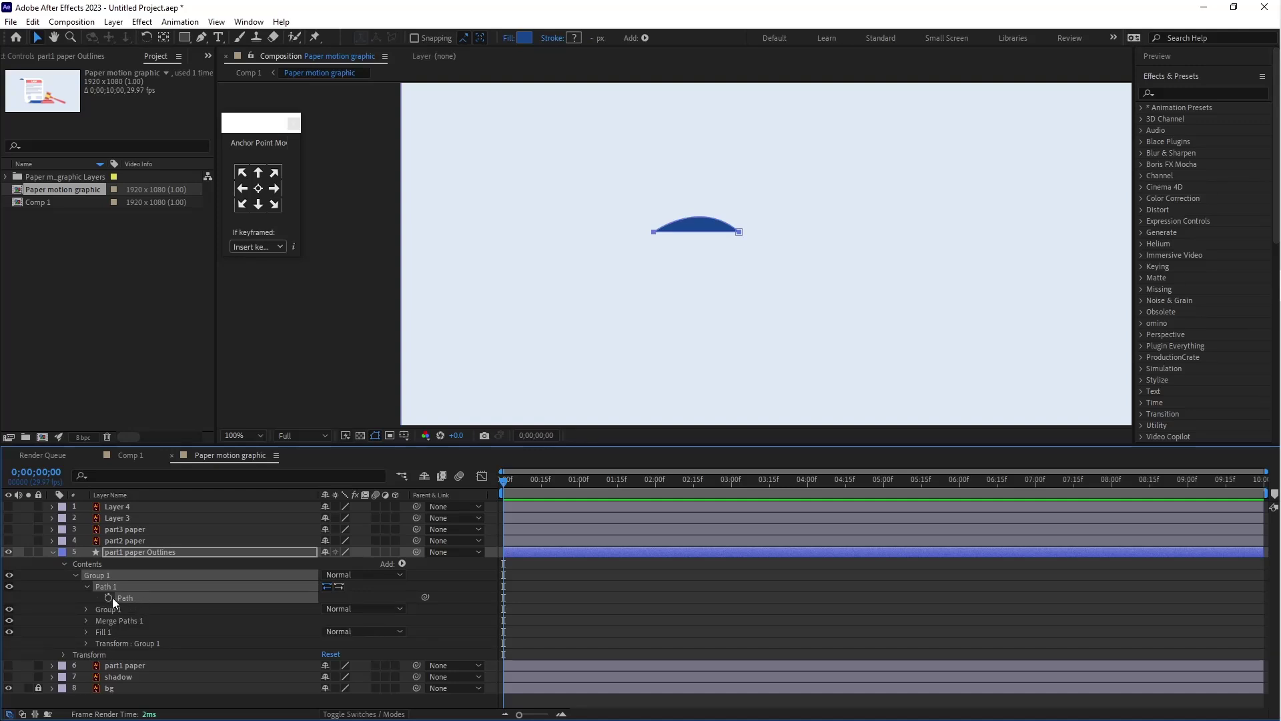
Keyframe the part1 paper path at frames 0 and 11, collapsing its right corner point onto the left one at frame 0
click(108, 597)
drag(504, 482, 532, 489)
click(18, 597)
click(8, 598)
drag(739, 232, 654, 233)
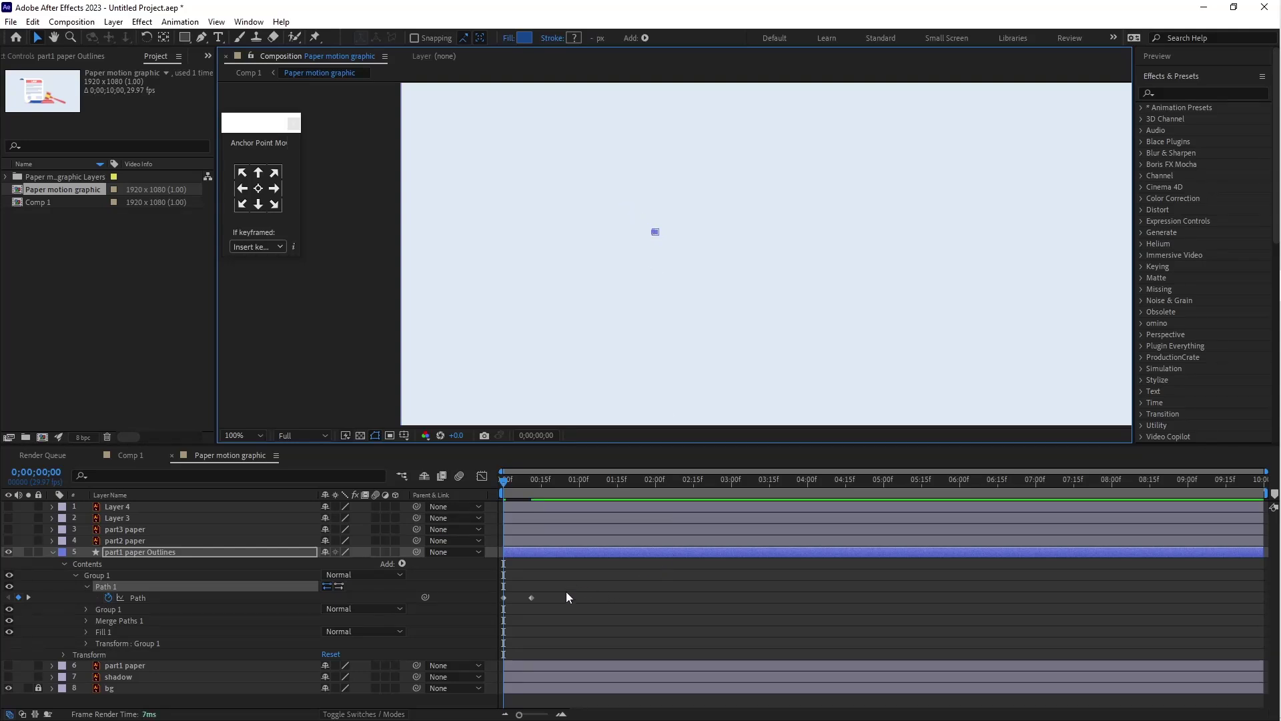
Preview the part1 paper path animation and reduce the layer's listing to its keyframed Path property
click(540, 553)
key(space)
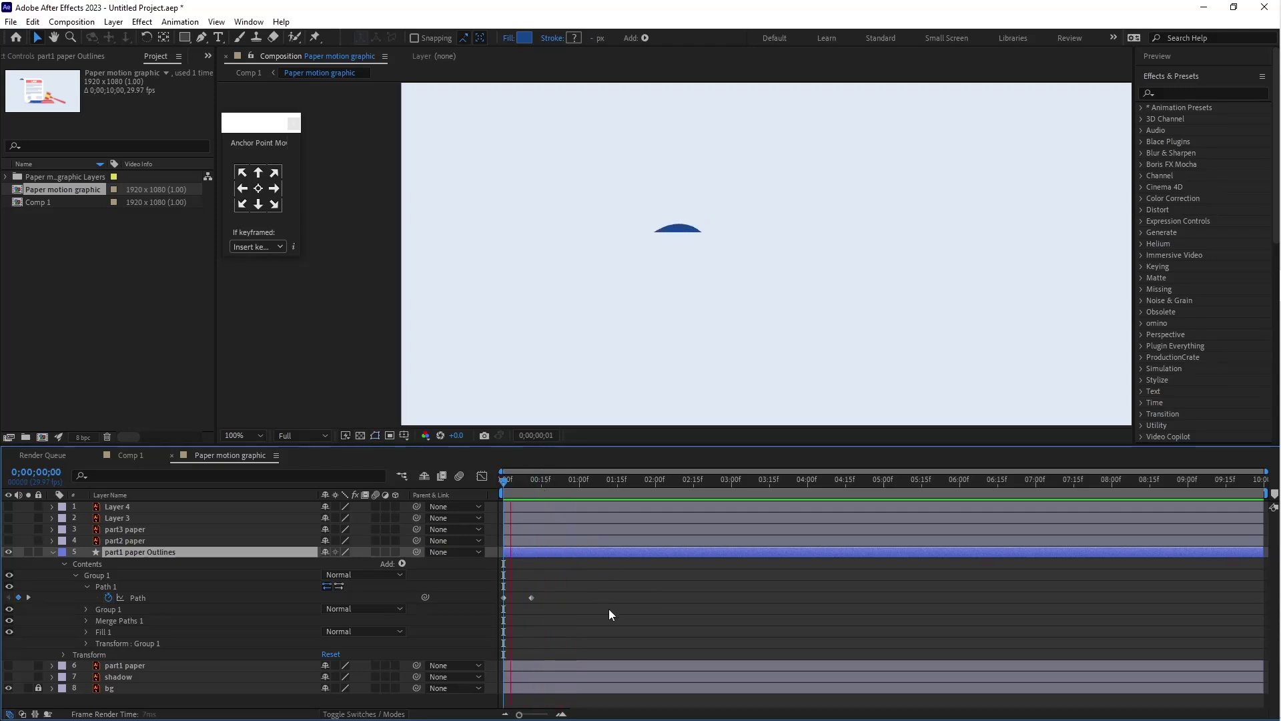
click(515, 551)
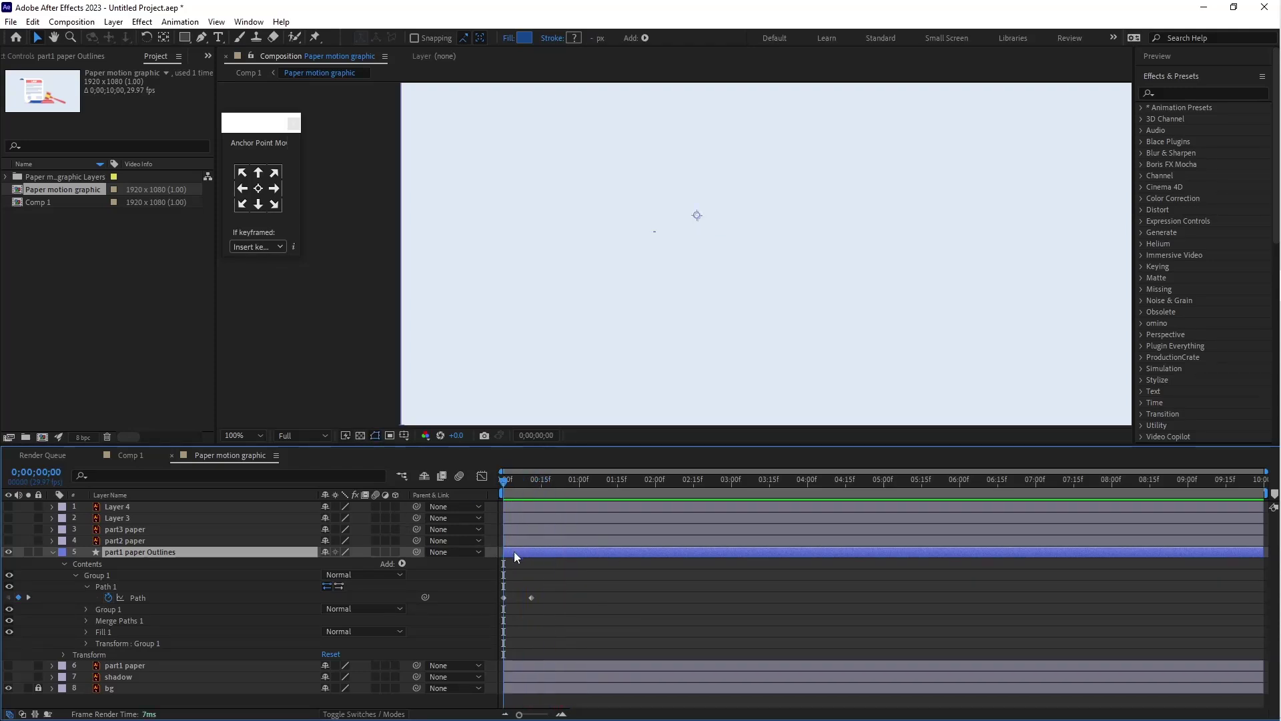
click(52, 552)
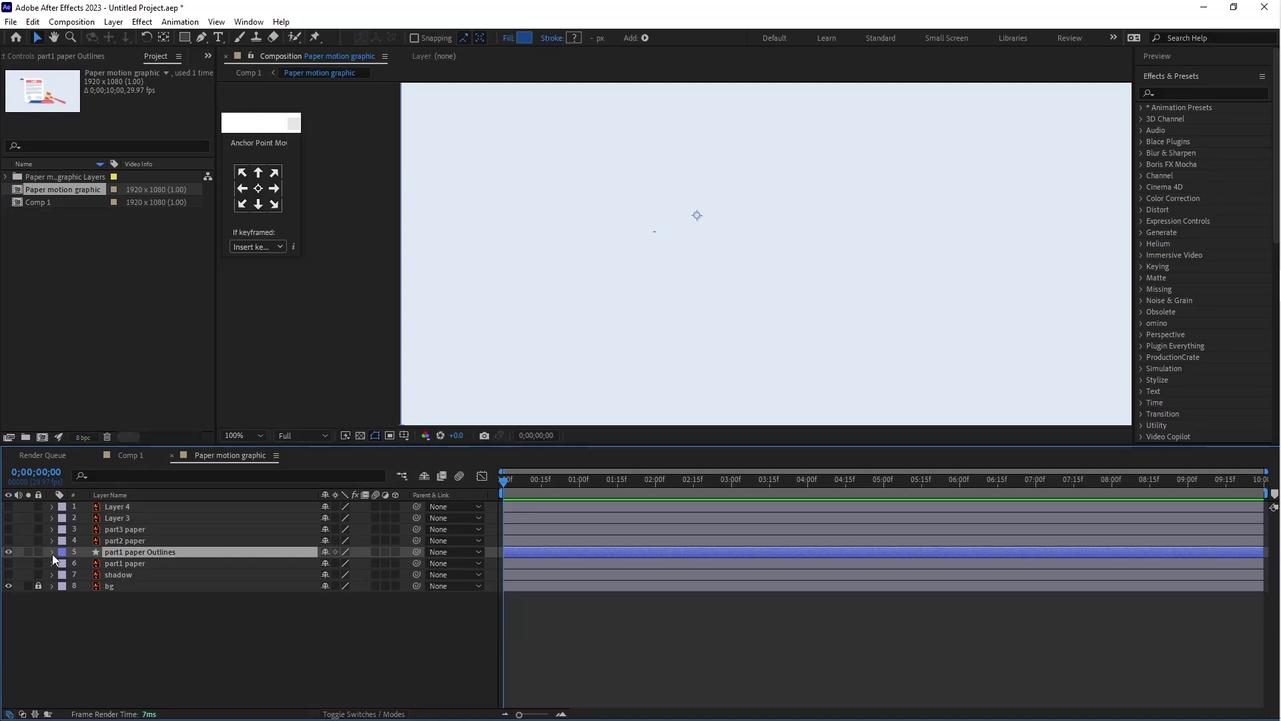
key(u)
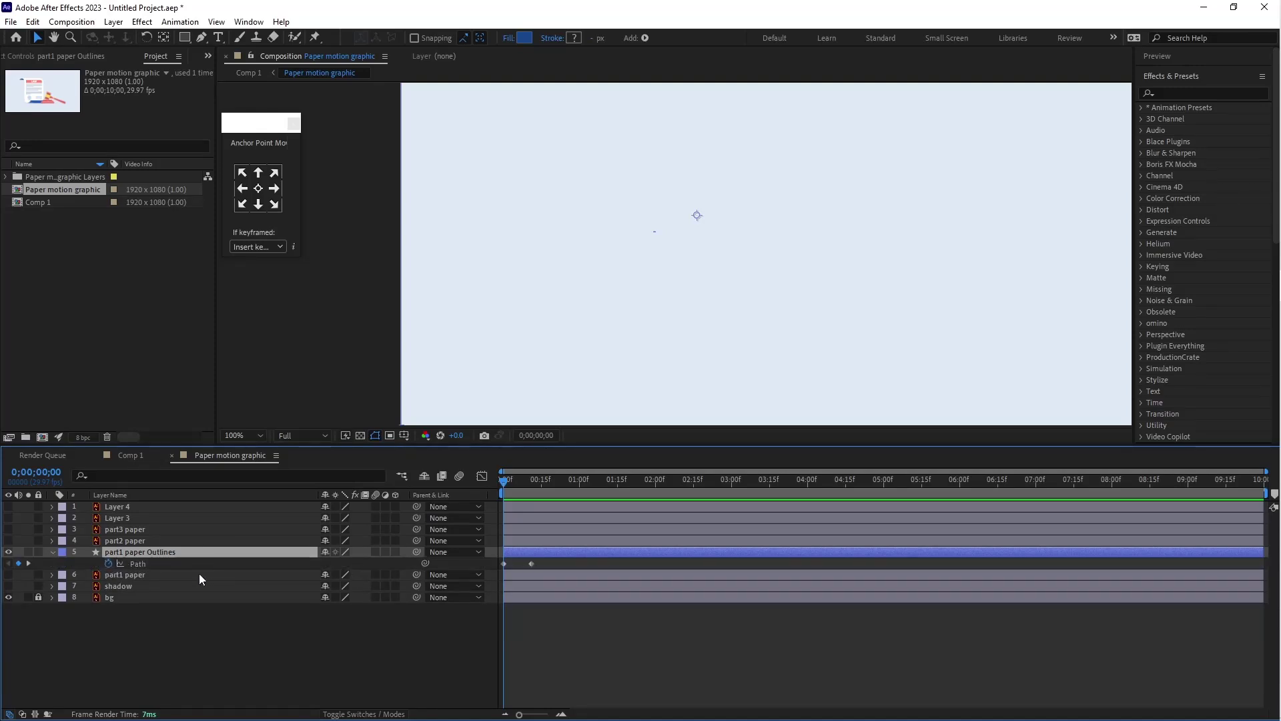
Make the part2 paper layer visible and frame the whole LAW page in the composition view
click(126, 540)
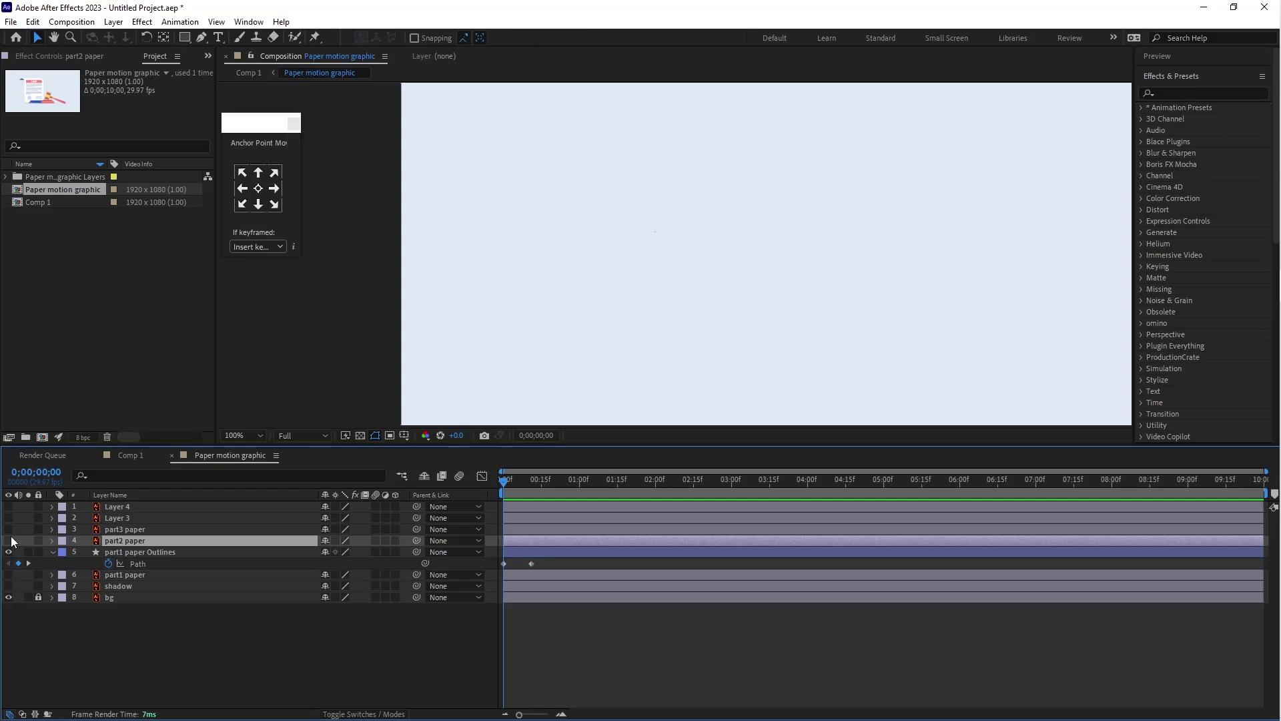
drag(7, 542, 8, 553)
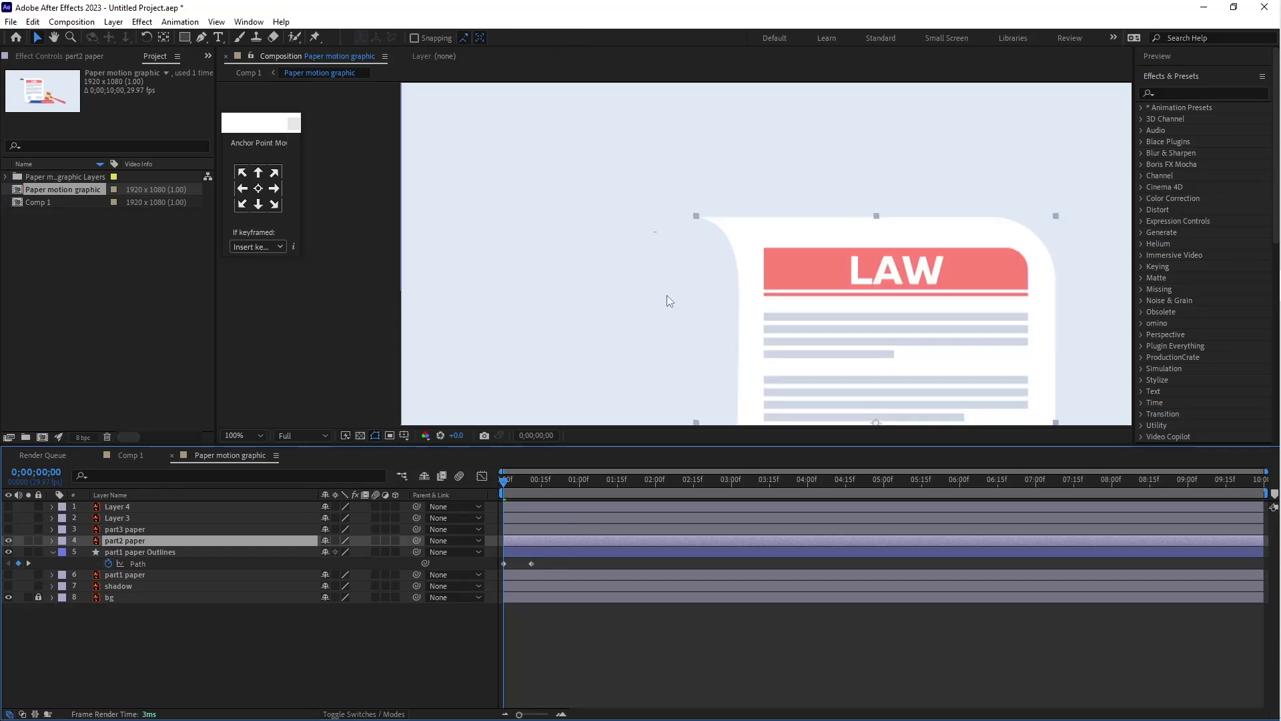
scroll(667, 295, down, 2)
drag(815, 343, 695, 273)
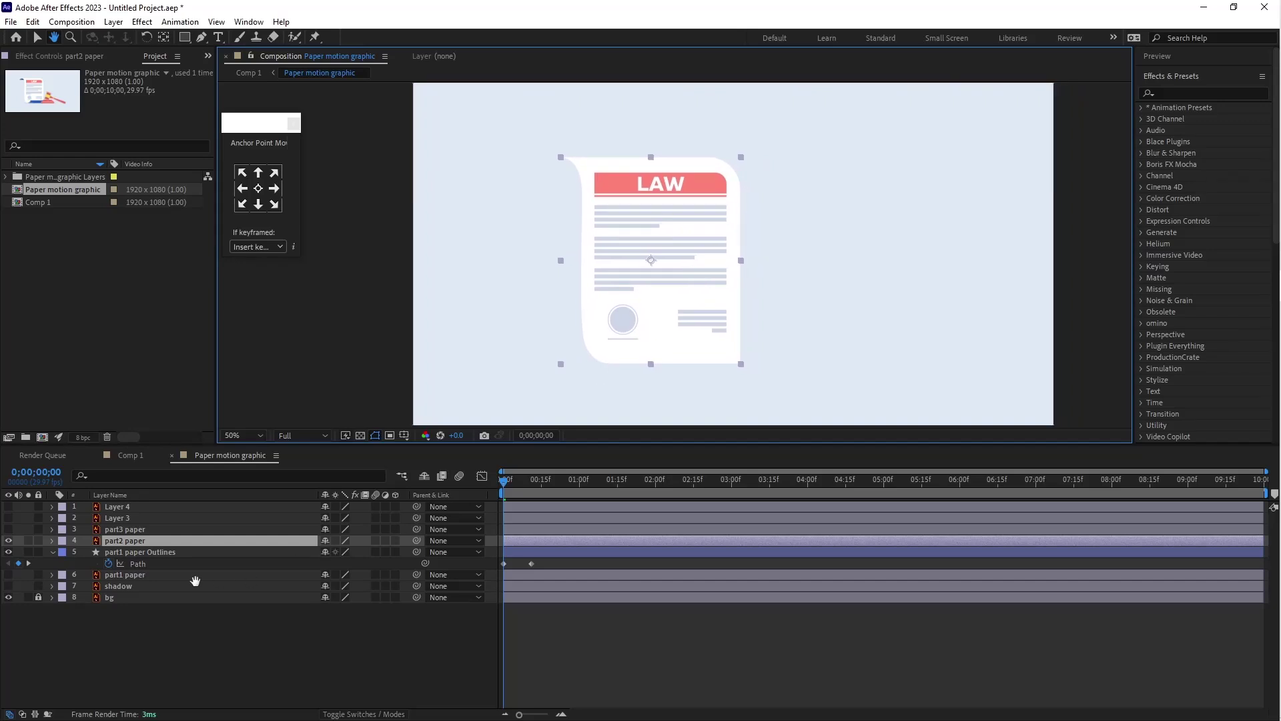
key(v)
Draw a rectangular mask around the entire page on the part2 paper layer
click(170, 542)
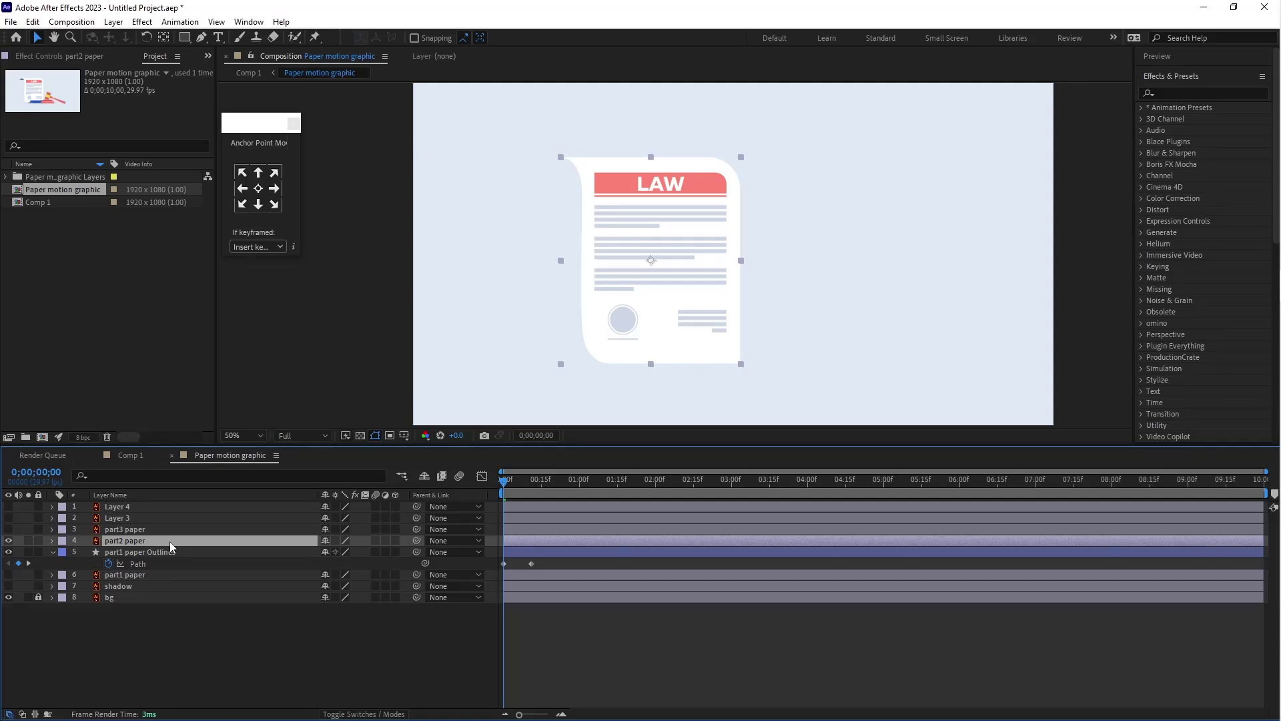
click(185, 38)
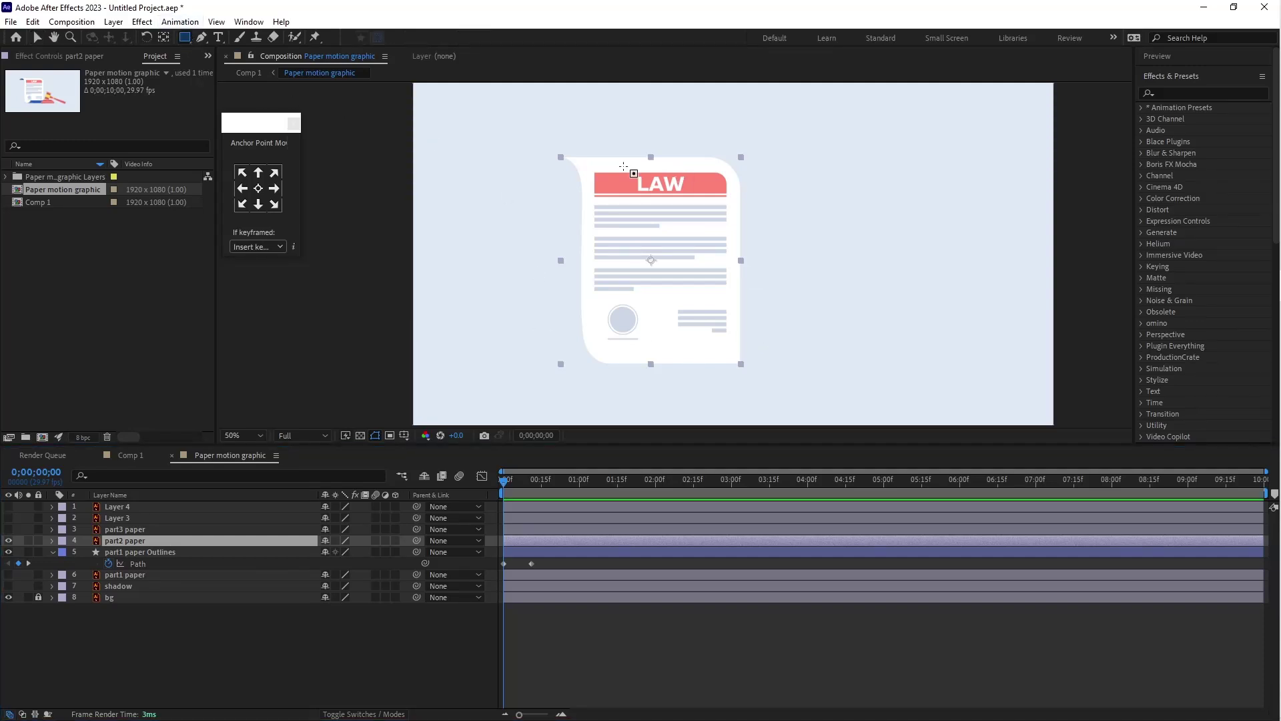
mouse_move(551, 143)
mouse_down()
mouse_move(706, 294)
mouse_move(764, 373)
mouse_up()
click(128, 542)
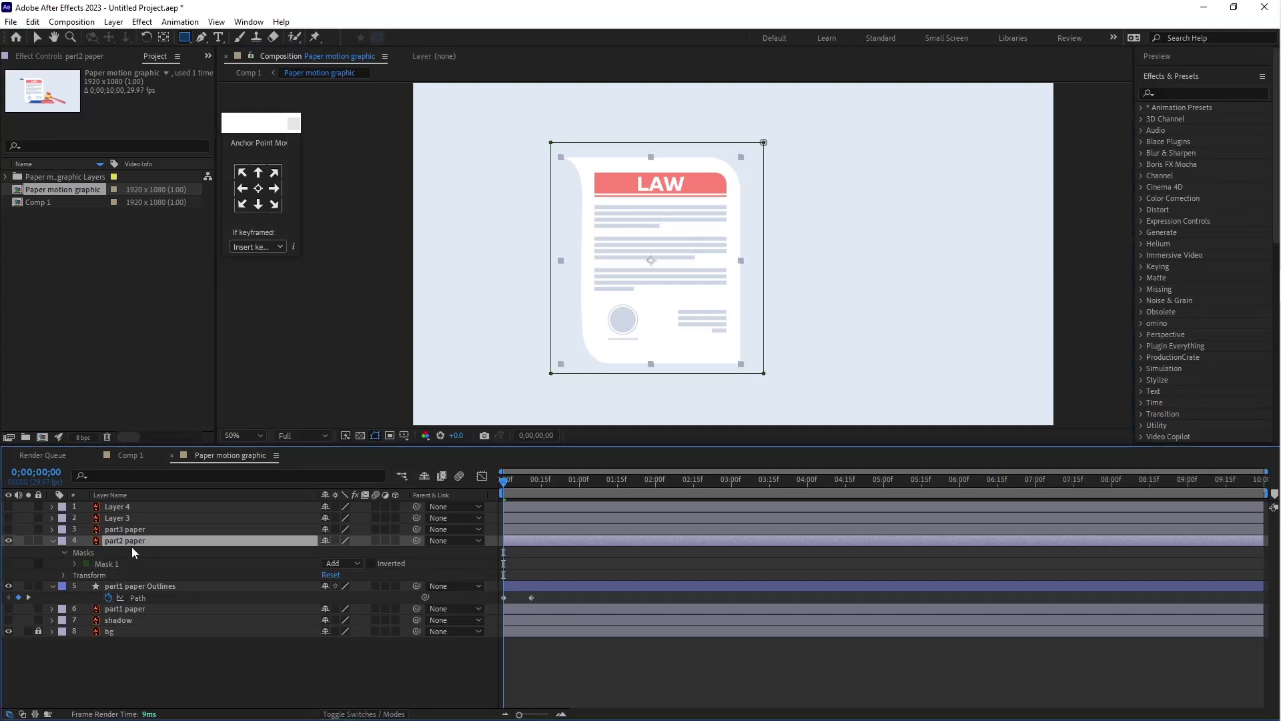
Keyframe the Mask Path of part2 paper's Mask 1 at frames 0 and 11, returning to frame 0
click(101, 564)
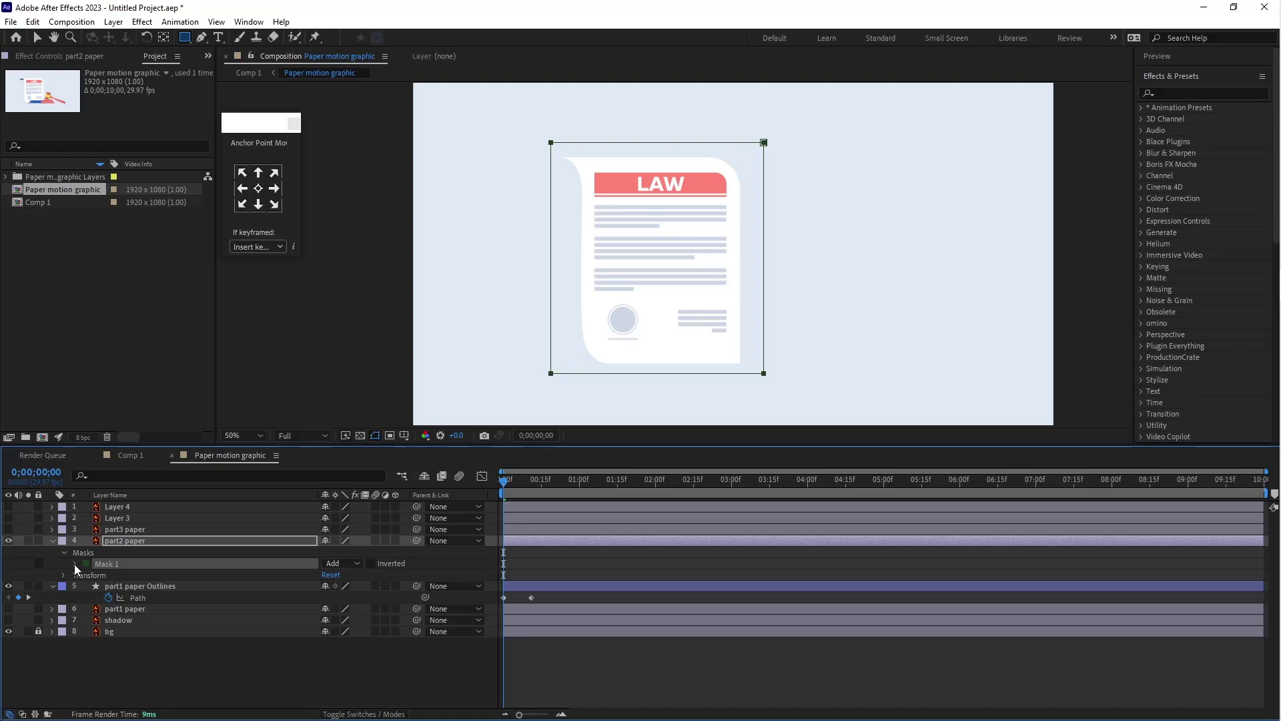
click(75, 564)
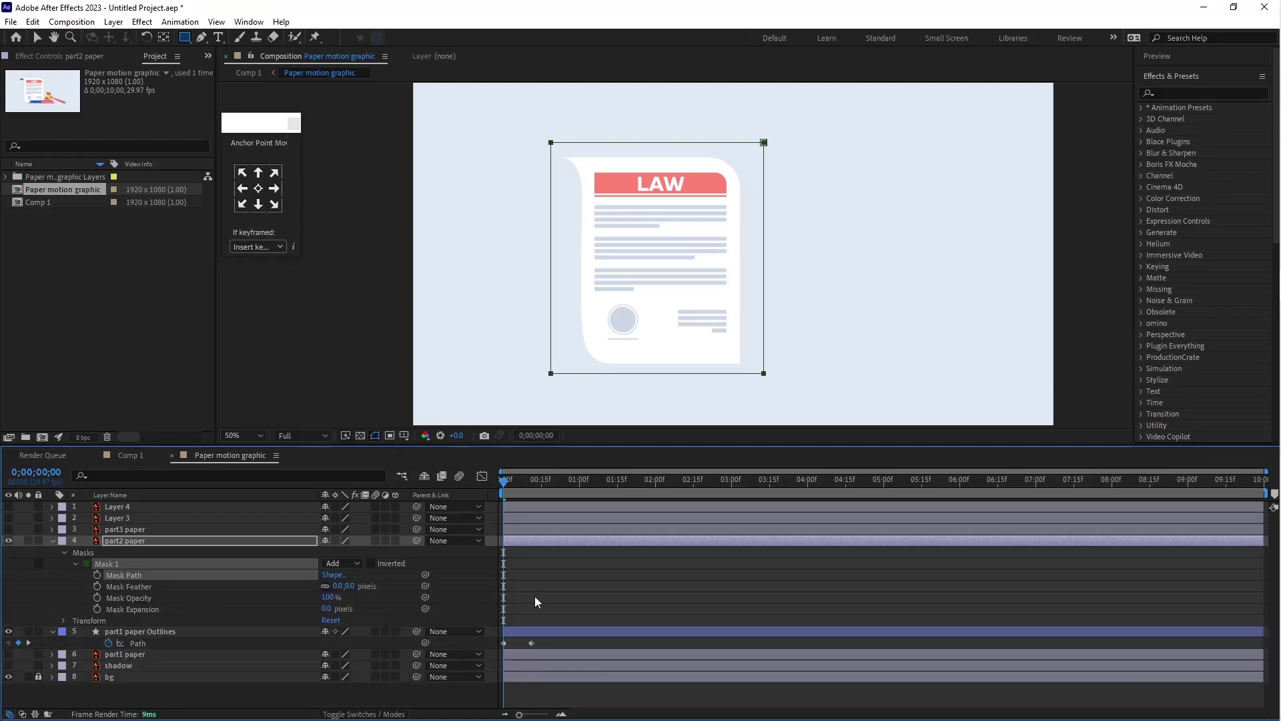
click(98, 576)
drag(507, 487, 532, 491)
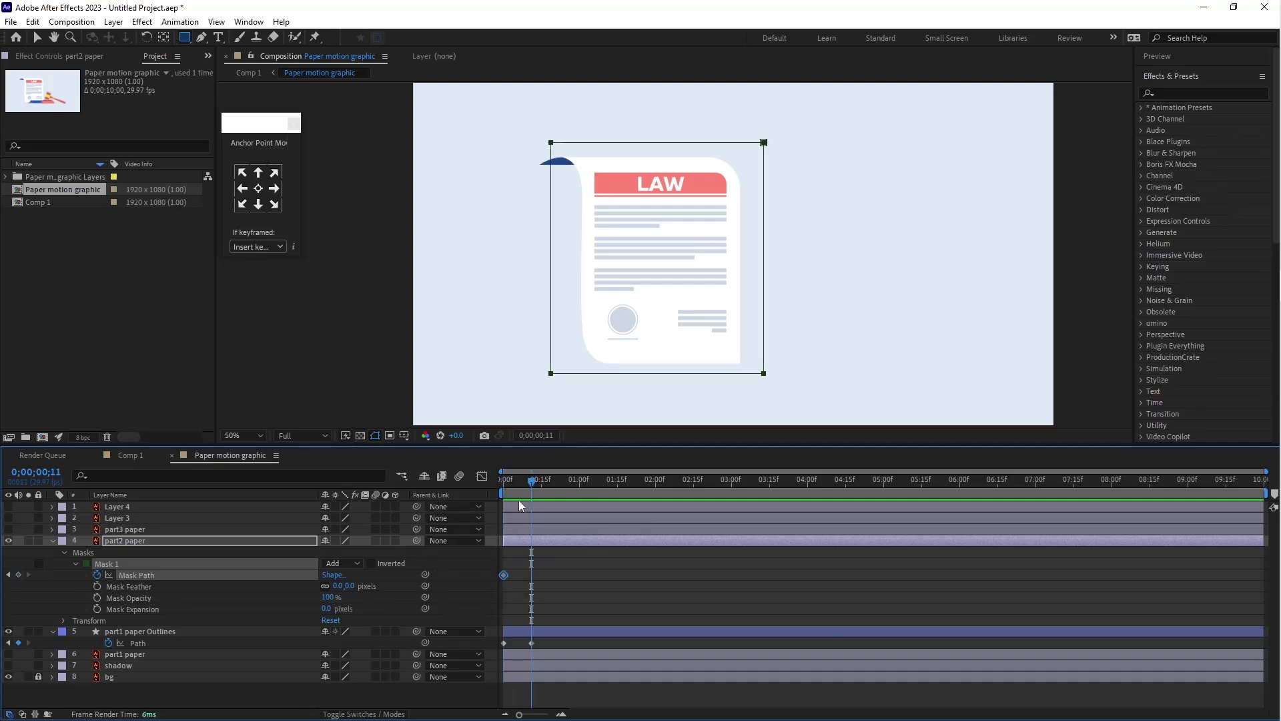
click(19, 575)
drag(532, 479, 485, 565)
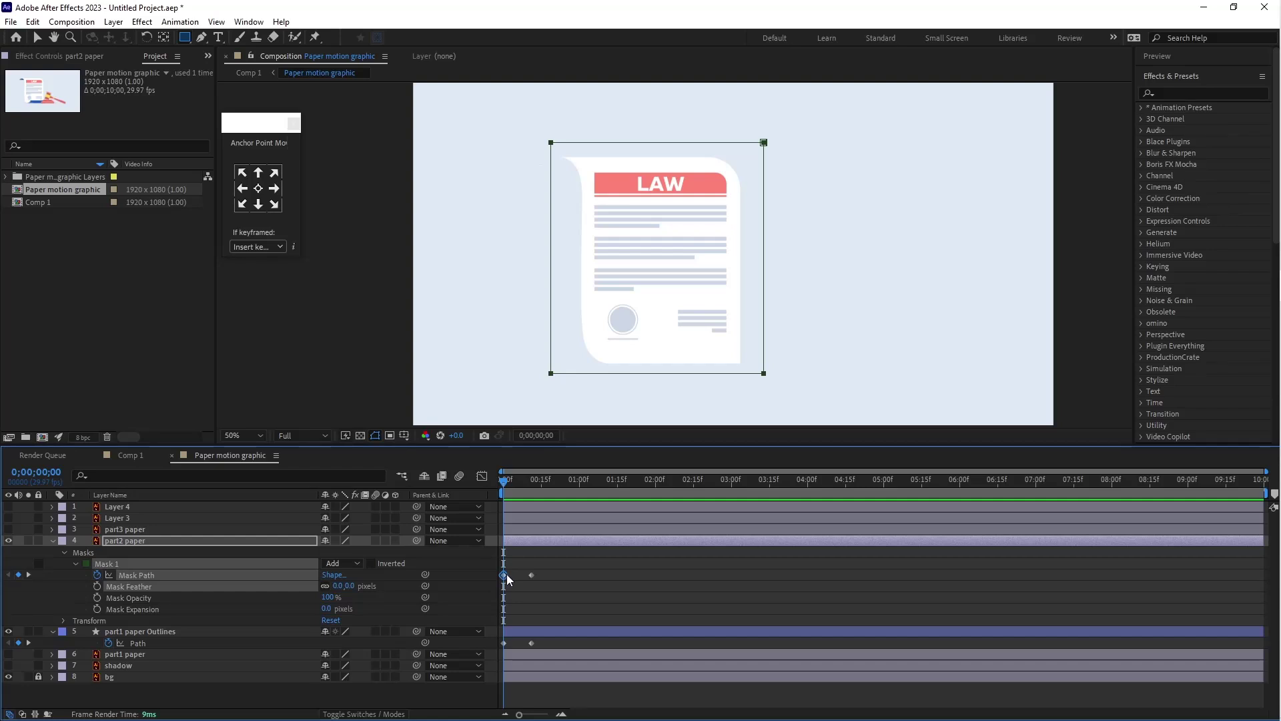
At frame 0, raise the bottom points of the part2 paper mask to its top edge so the page is hidden
click(516, 559)
key(v)
click(504, 575)
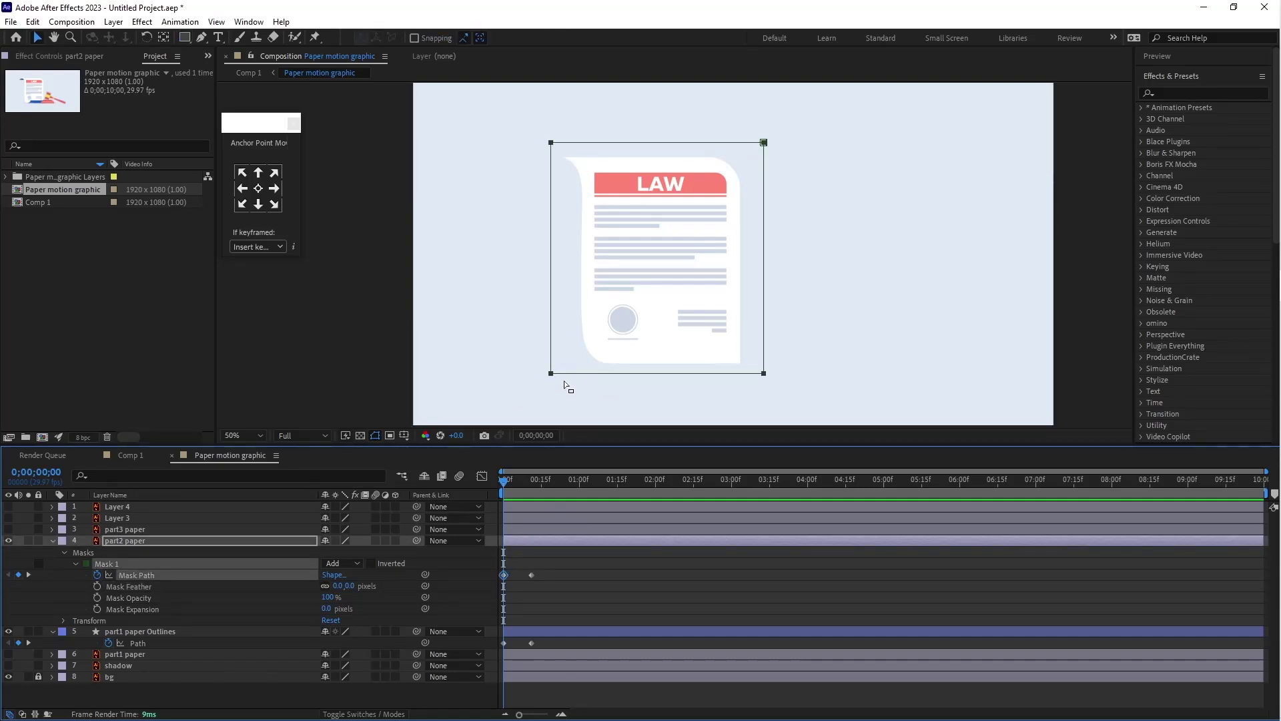
drag(511, 399, 786, 362)
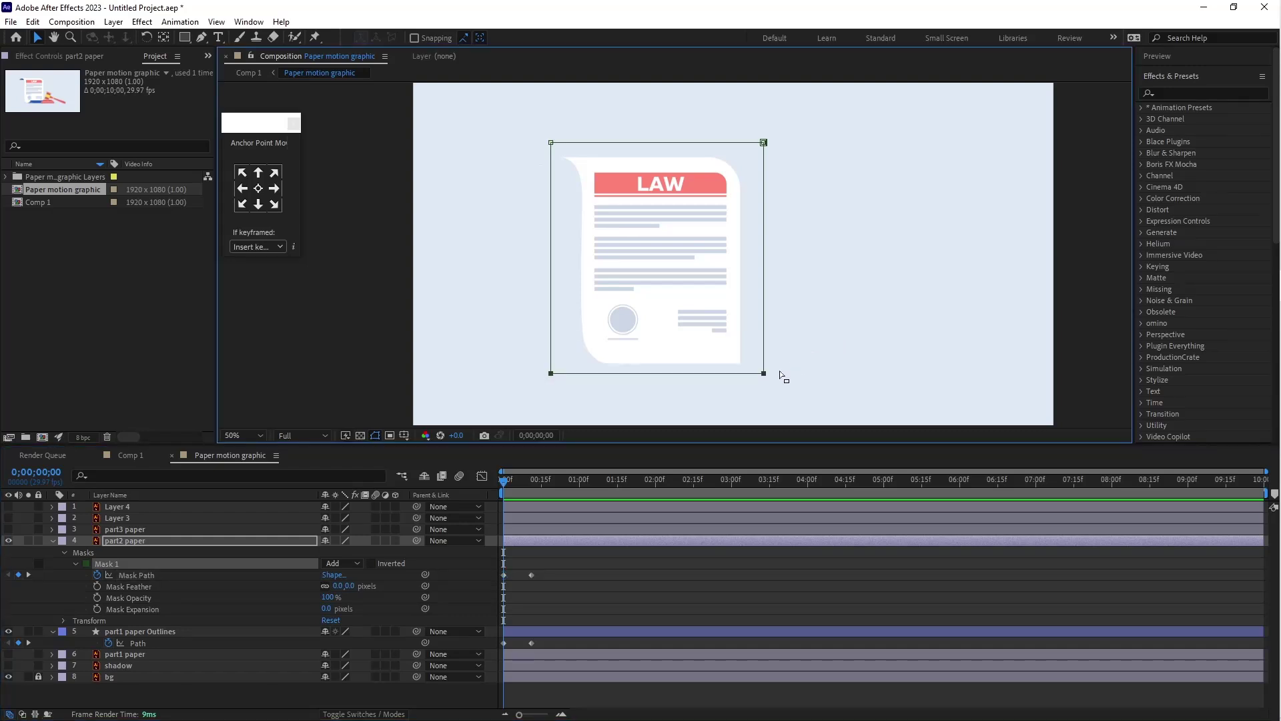
drag(765, 376, 764, 147)
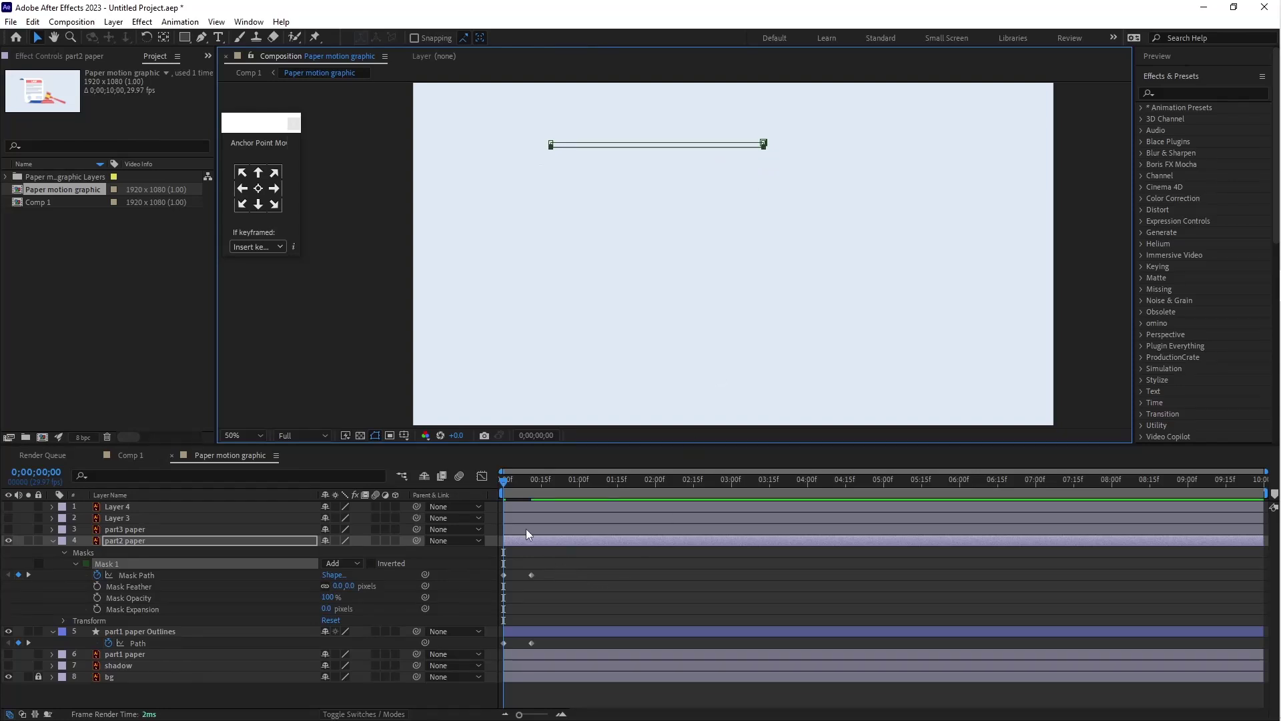
Show the part3 paper layer and convert it with Create Shapes from Vector Layer
click(519, 527)
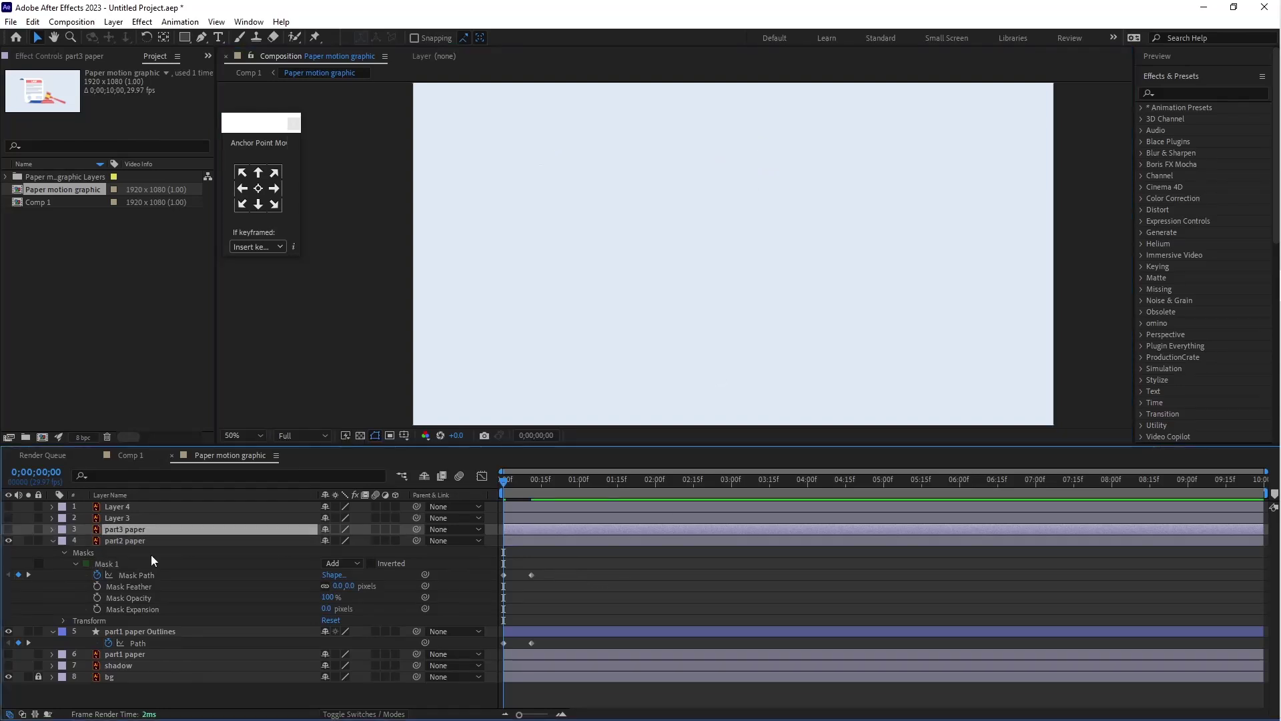
click(8, 529)
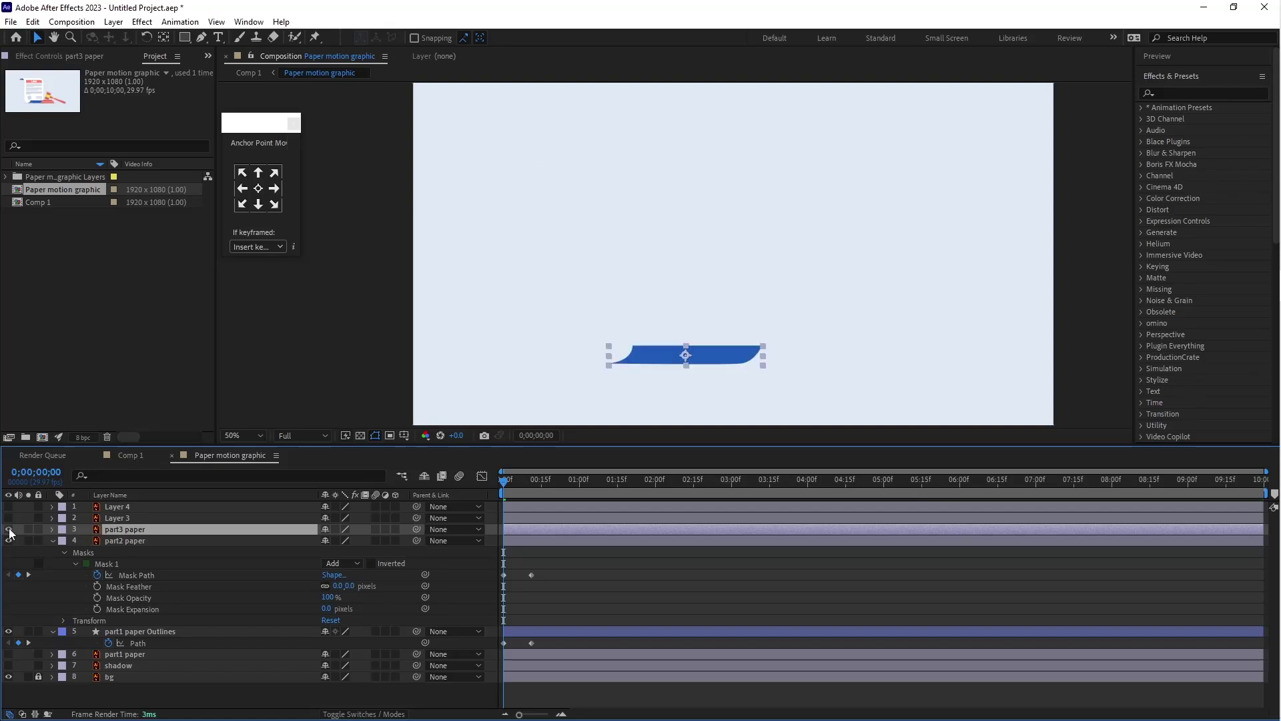
click(139, 538)
click(138, 530)
right_click(158, 530)
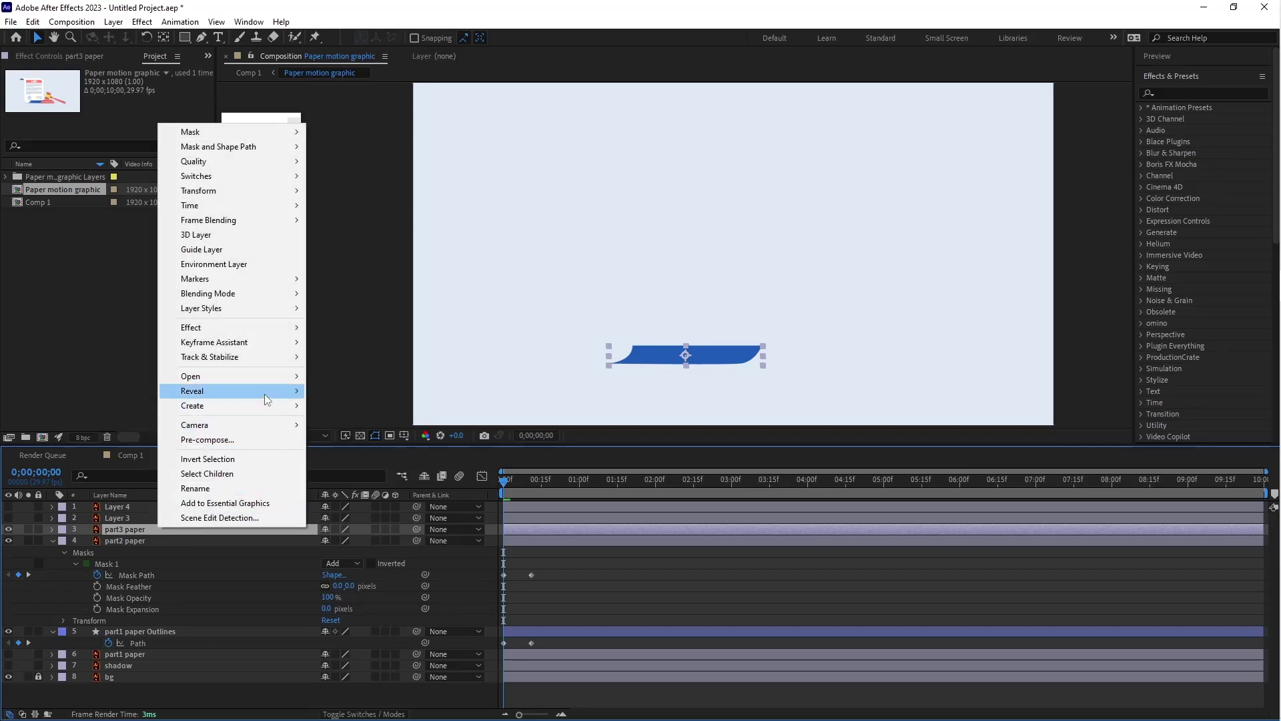
mouse_move(274, 409)
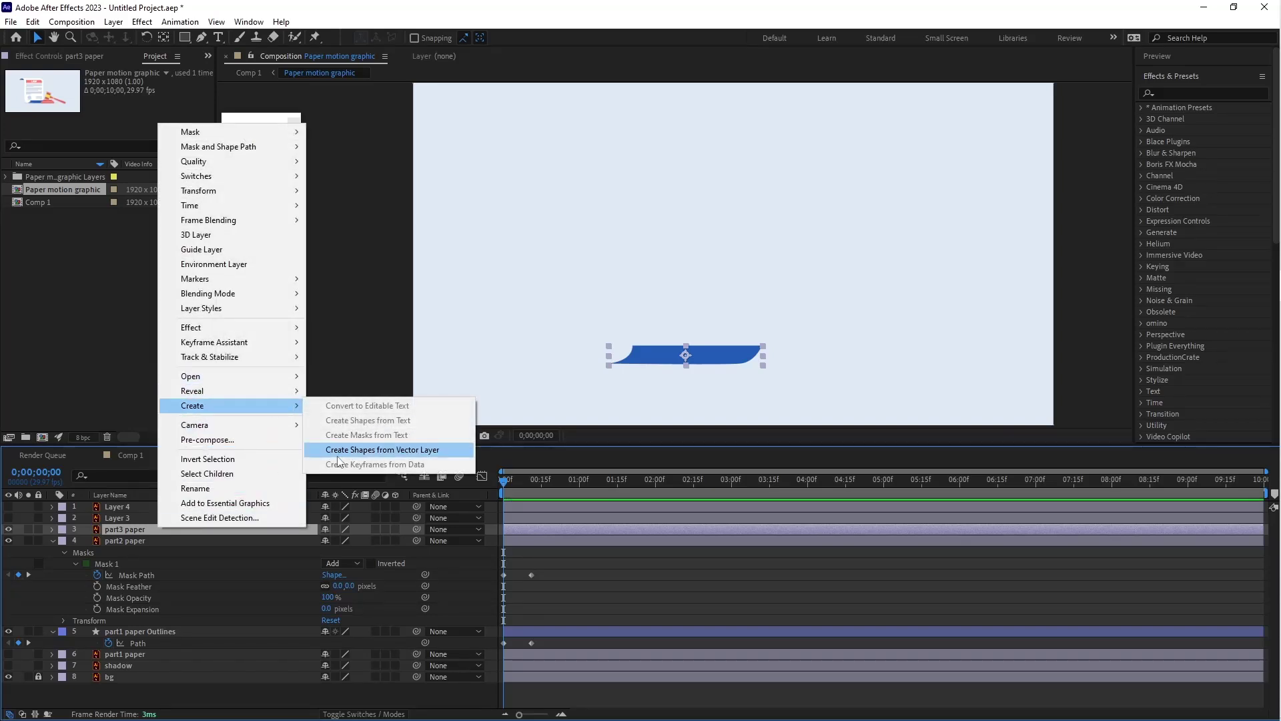
click(414, 451)
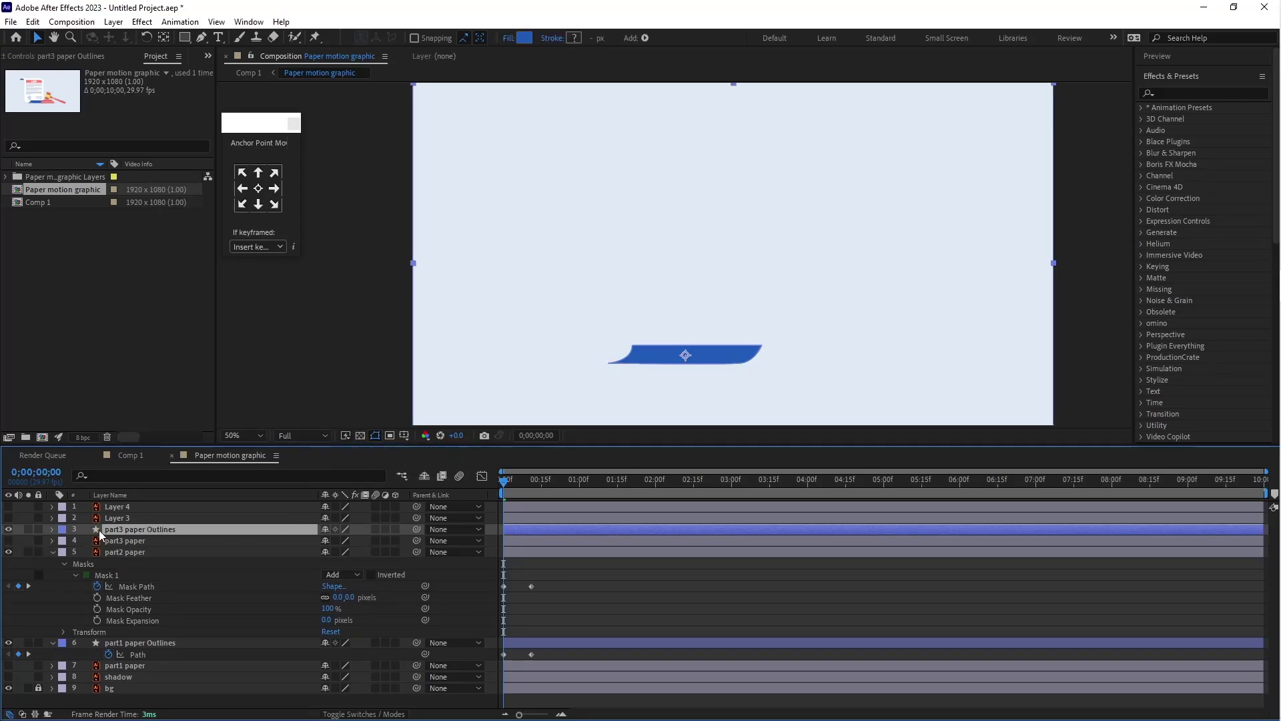
Expand the part3 paper Outlines layer down to Path 1 in Group 1 and select its Path property
click(52, 531)
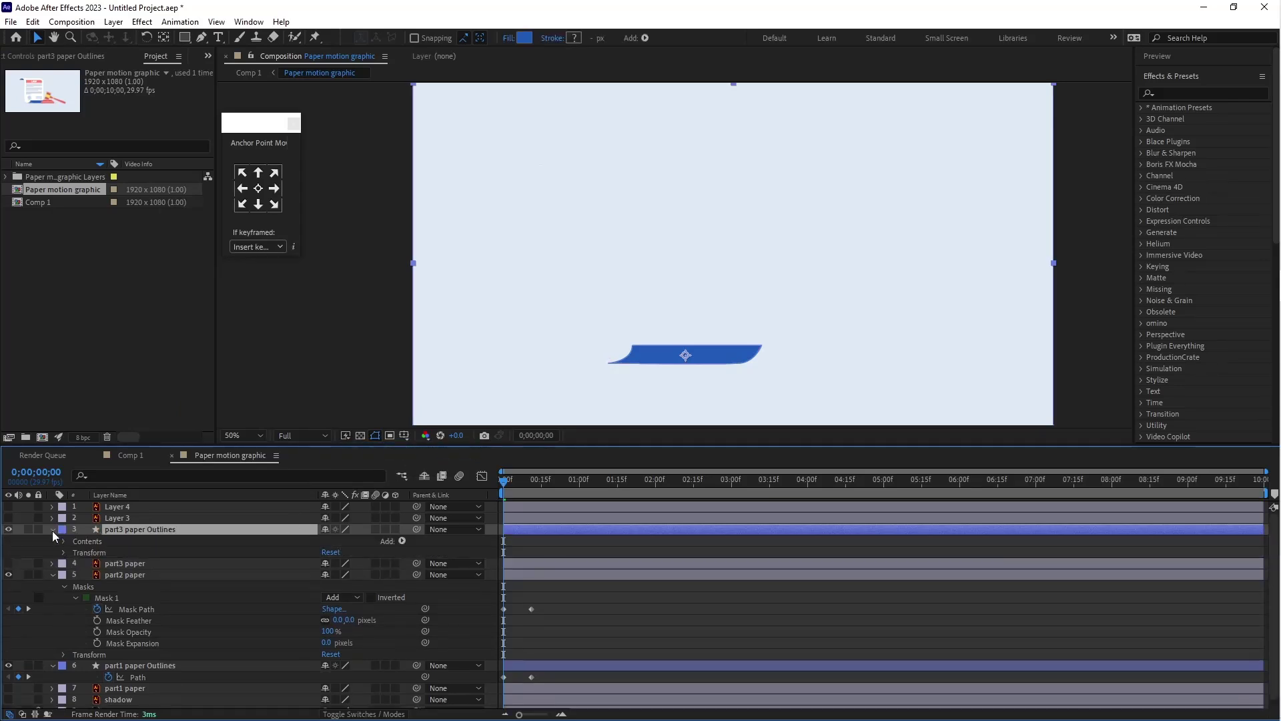
click(63, 539)
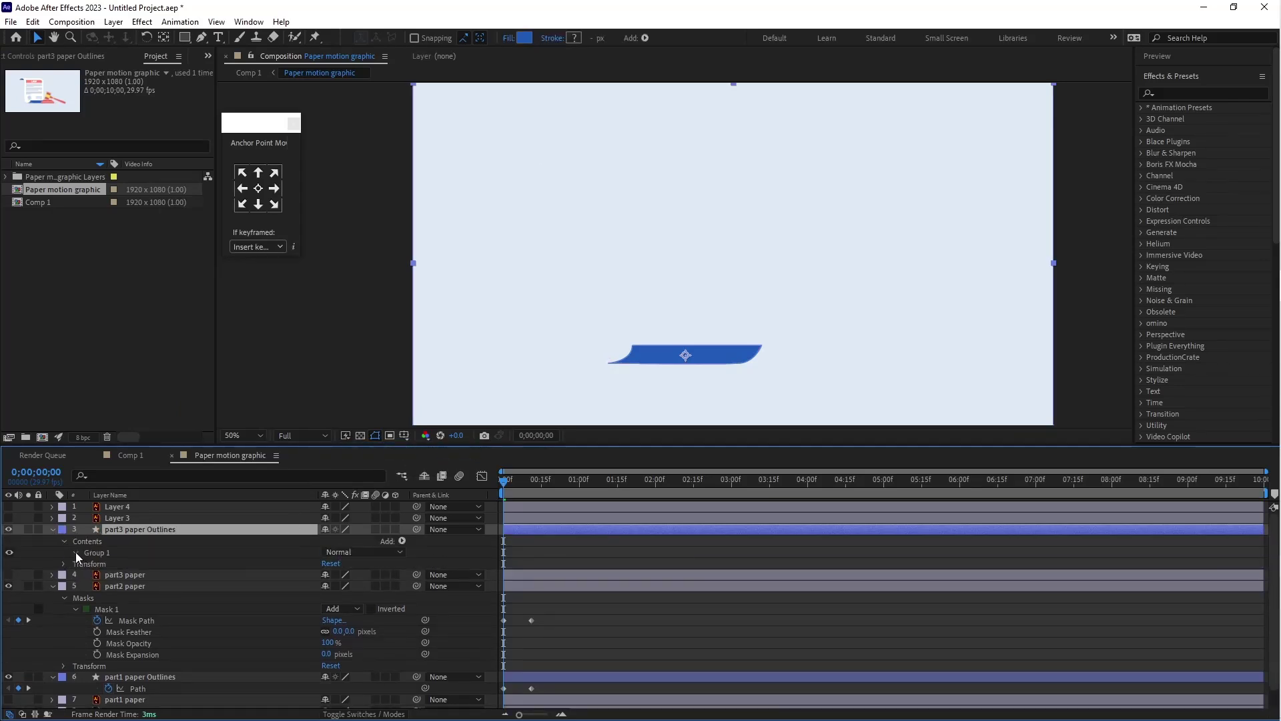
click(75, 552)
click(88, 564)
click(128, 576)
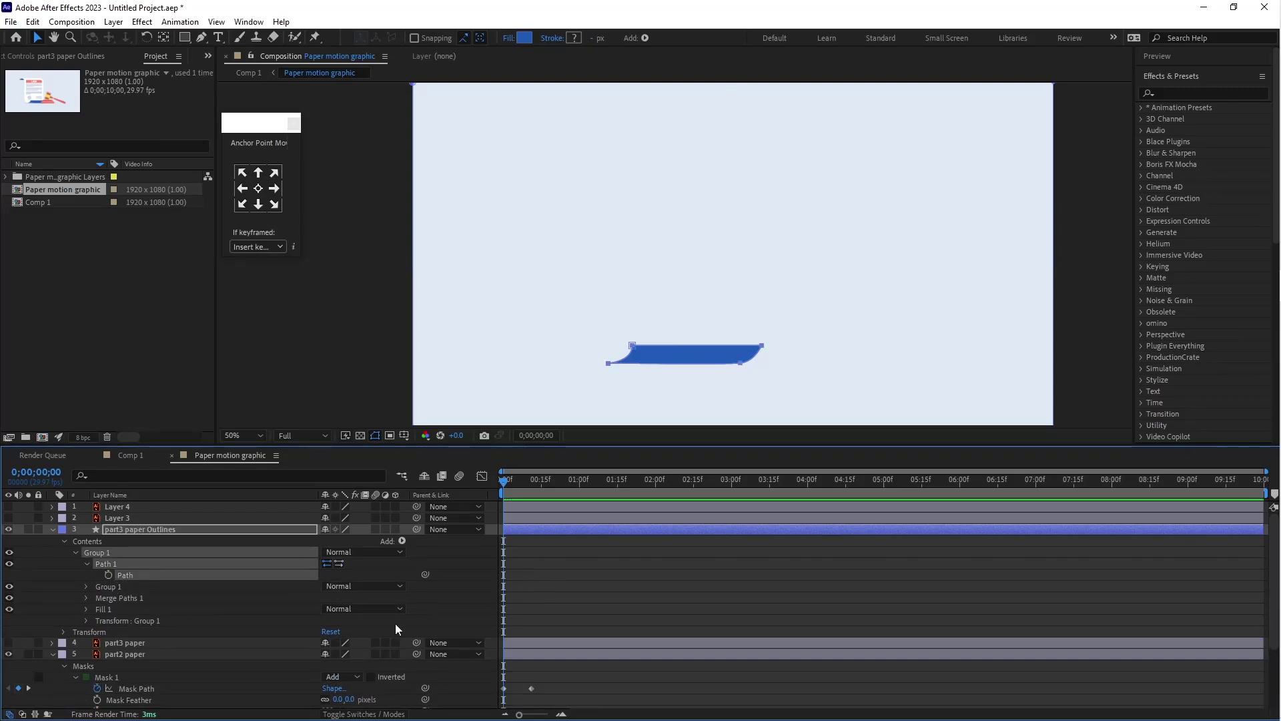
Keyframe the part3 paper path at frames 0 and 11, returning to the first keyframe
click(109, 574)
drag(505, 487, 532, 488)
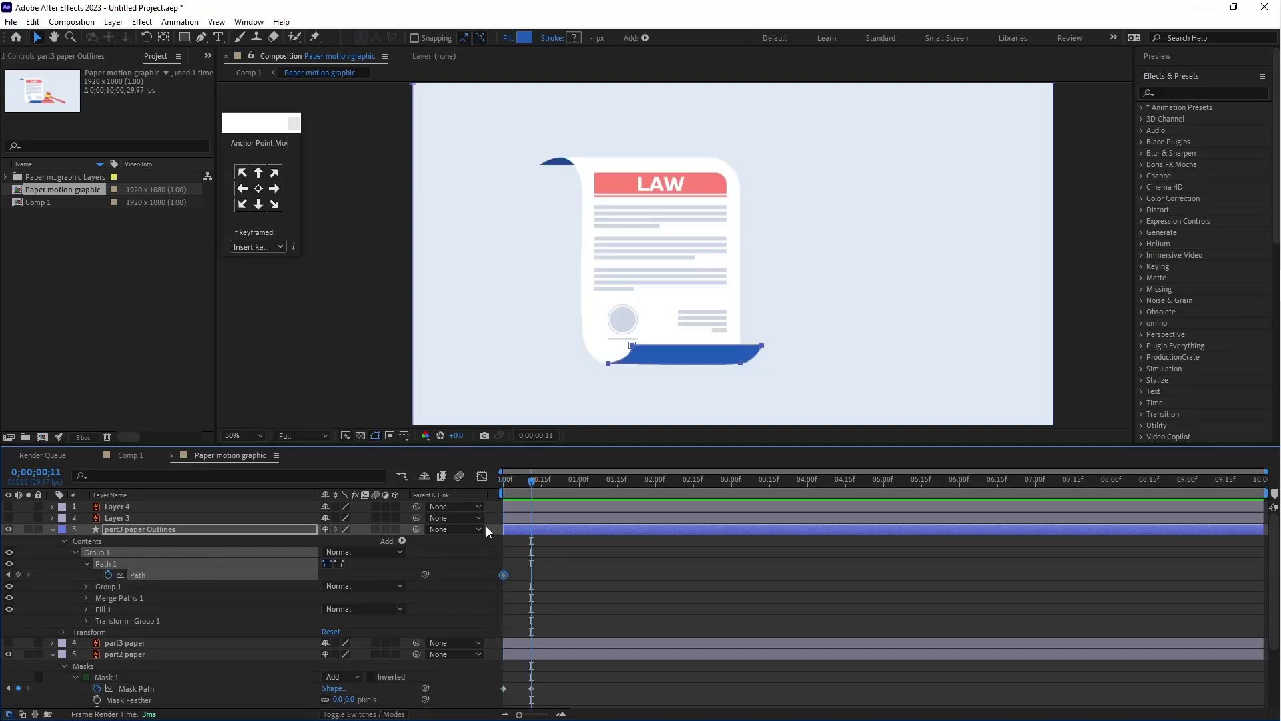
click(18, 575)
click(9, 575)
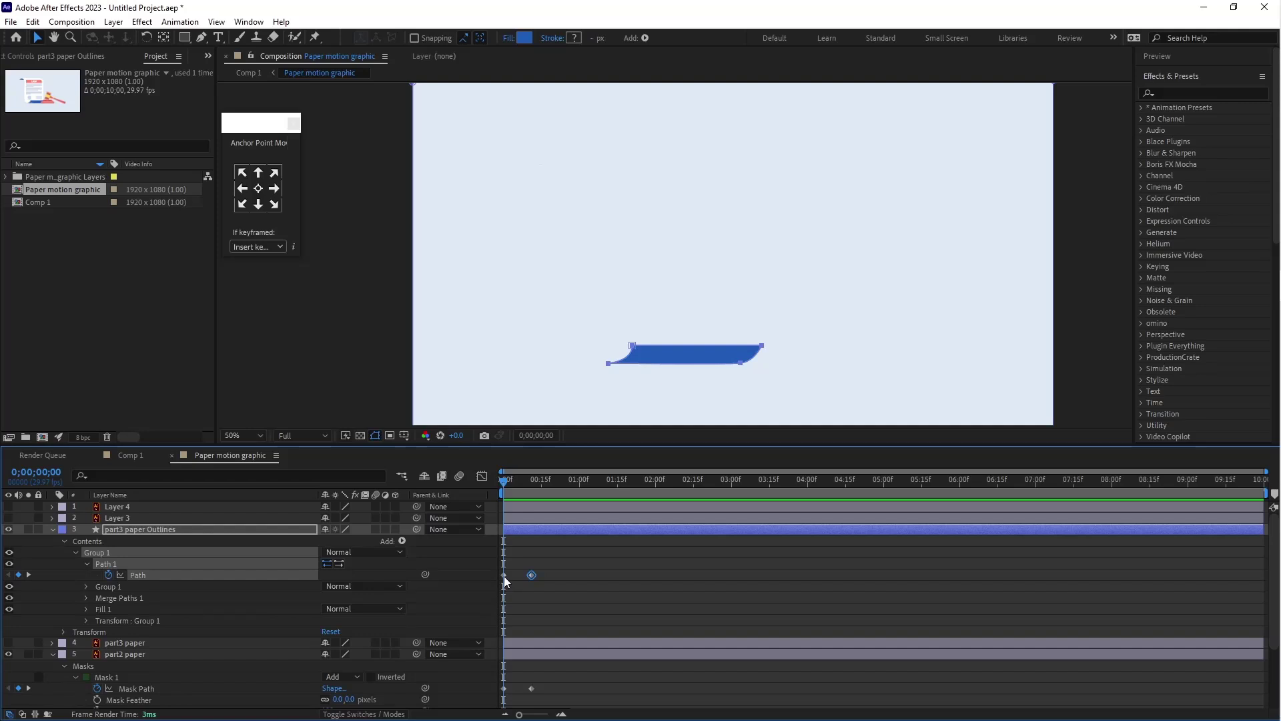
At frame 0, lower the top points of the part3 paper path onto its bottom edge, collapsing the blue curl into a thin line
key(period)
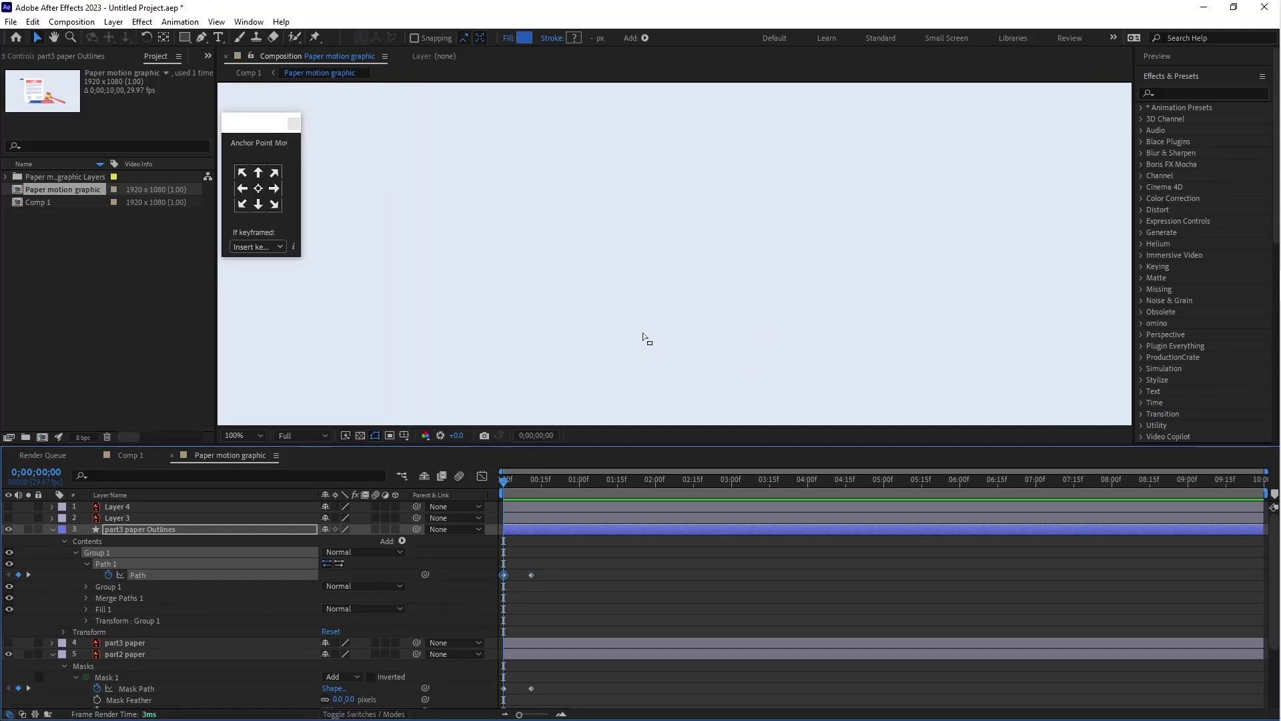
key(h)
drag(543, 363, 515, 302)
key(v)
drag(607, 229, 563, 263)
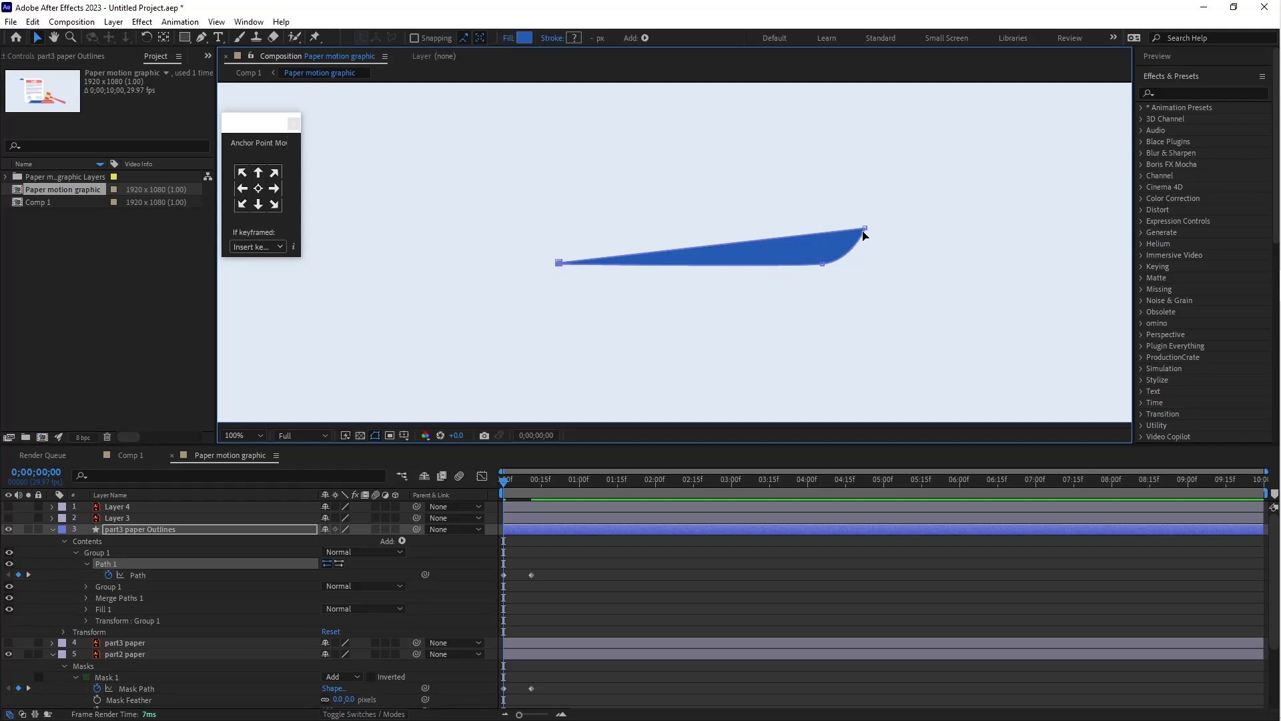
drag(867, 229, 823, 267)
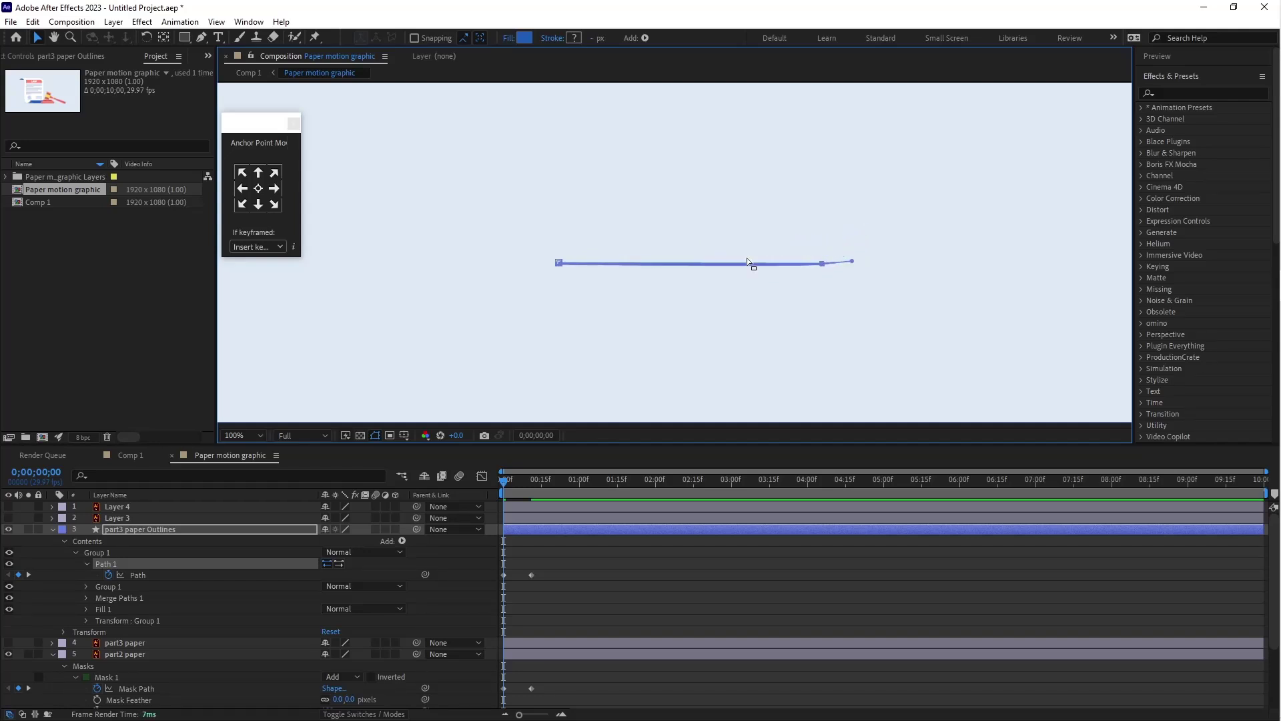
drag(565, 267, 560, 264)
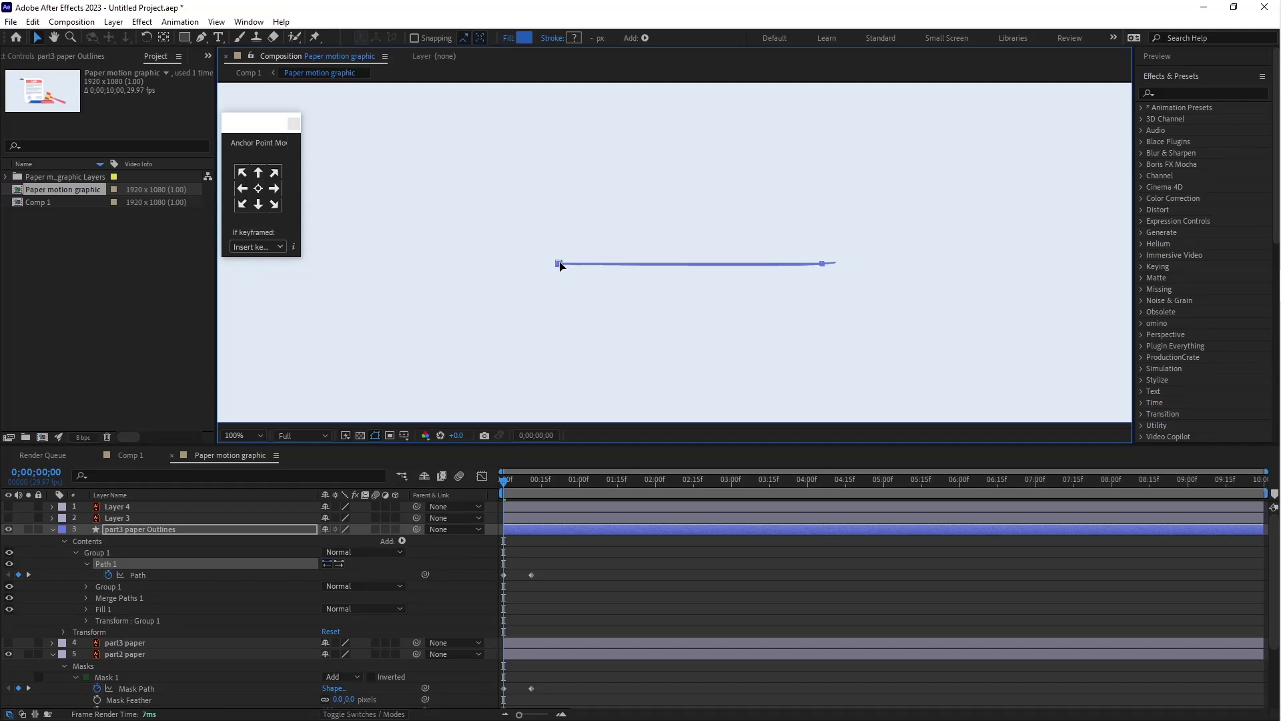
click(823, 264)
drag(853, 265, 838, 263)
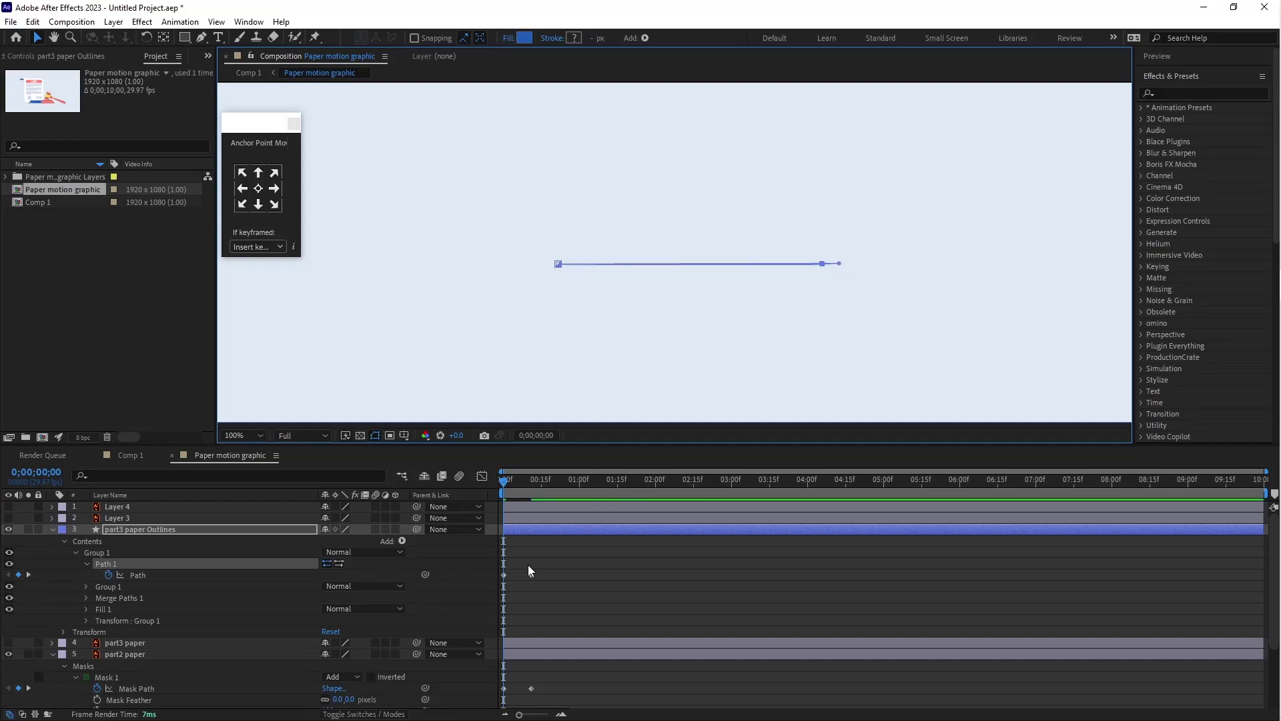
Fit the whole composition in the viewer and preview the paper animation from the first frame
click(234, 434)
click(256, 457)
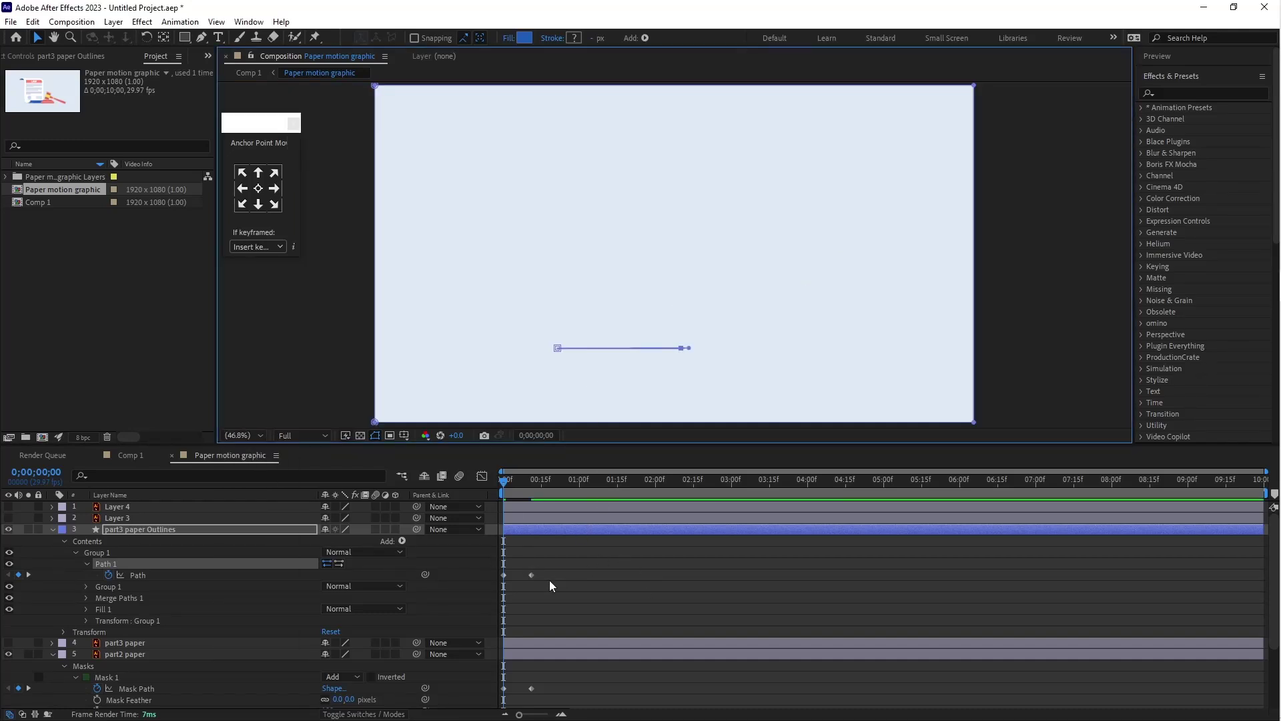
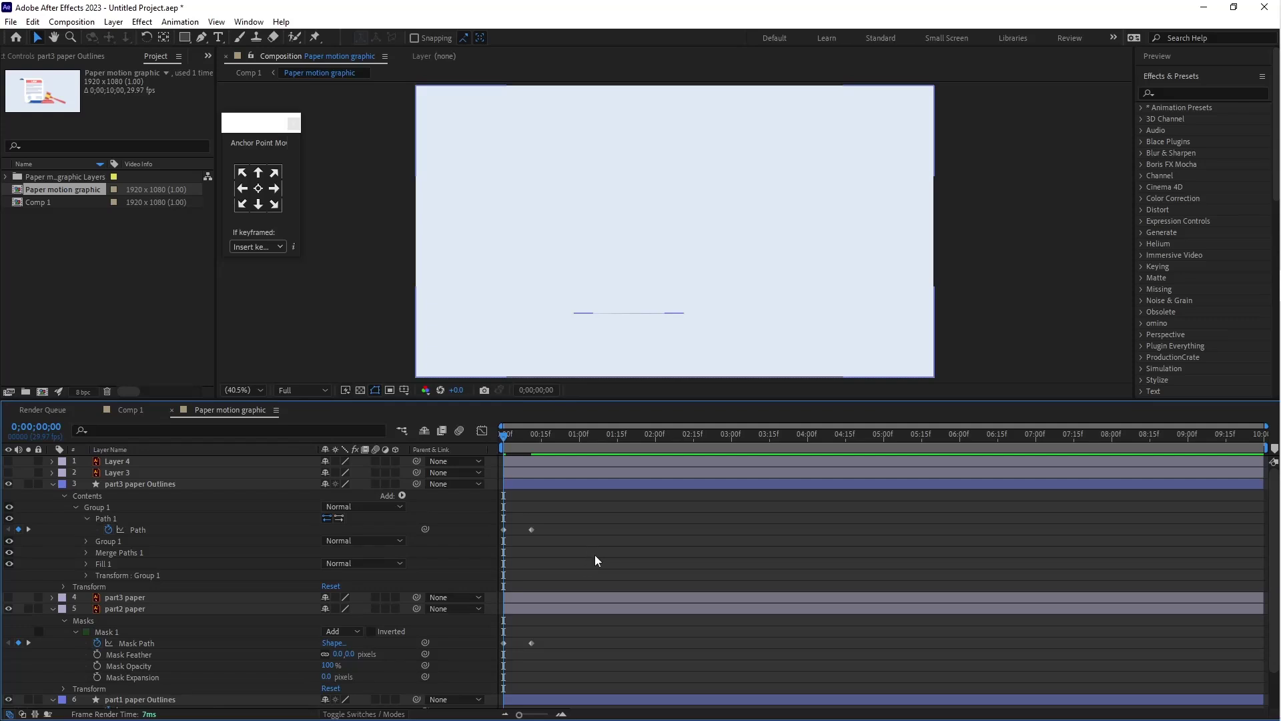
key(space)
key(space)
key(space)
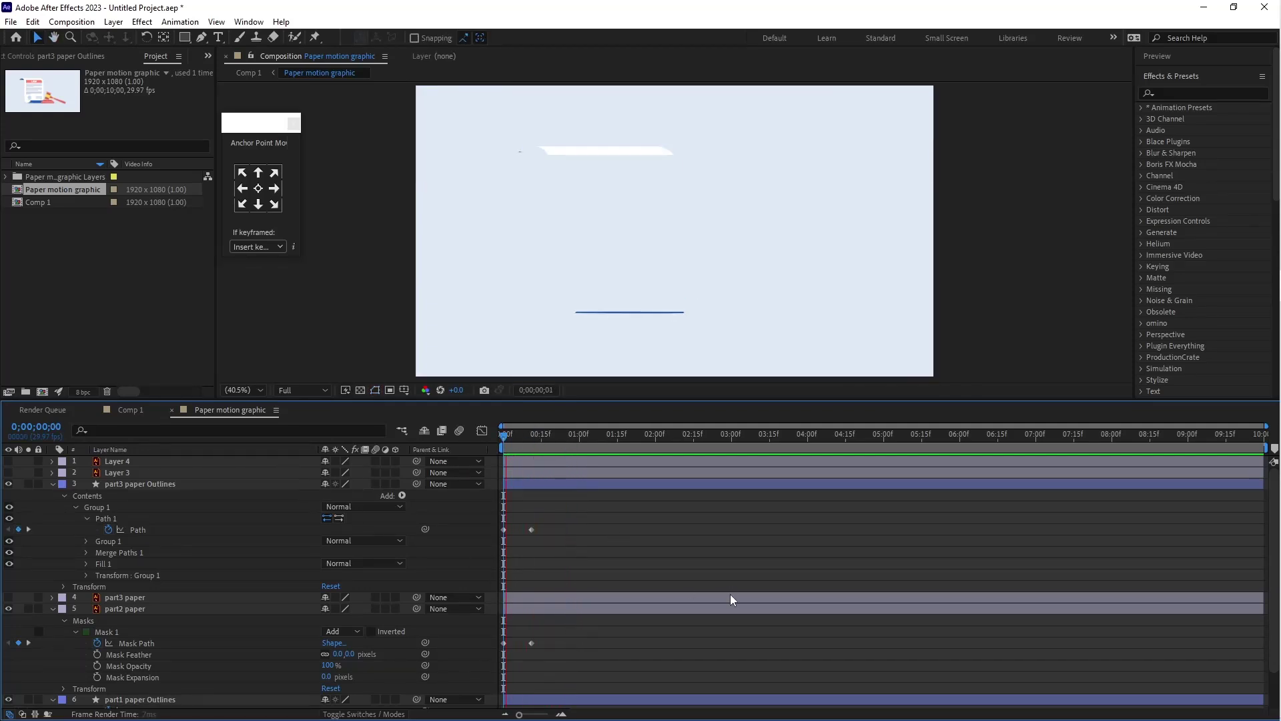
key(space)
key(space)
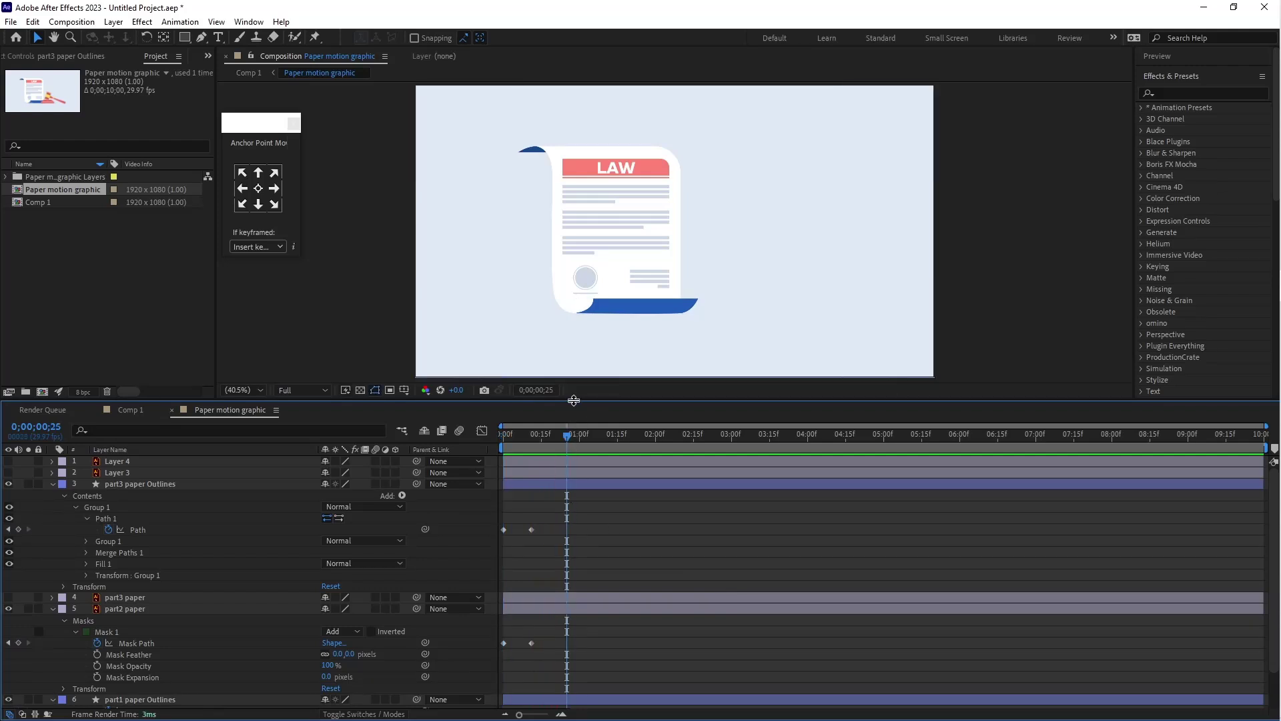
Select the end keyframes of all three paper parts and move them to frame 13
drag(574, 400, 574, 342)
drag(590, 453, 539, 656)
click(588, 491)
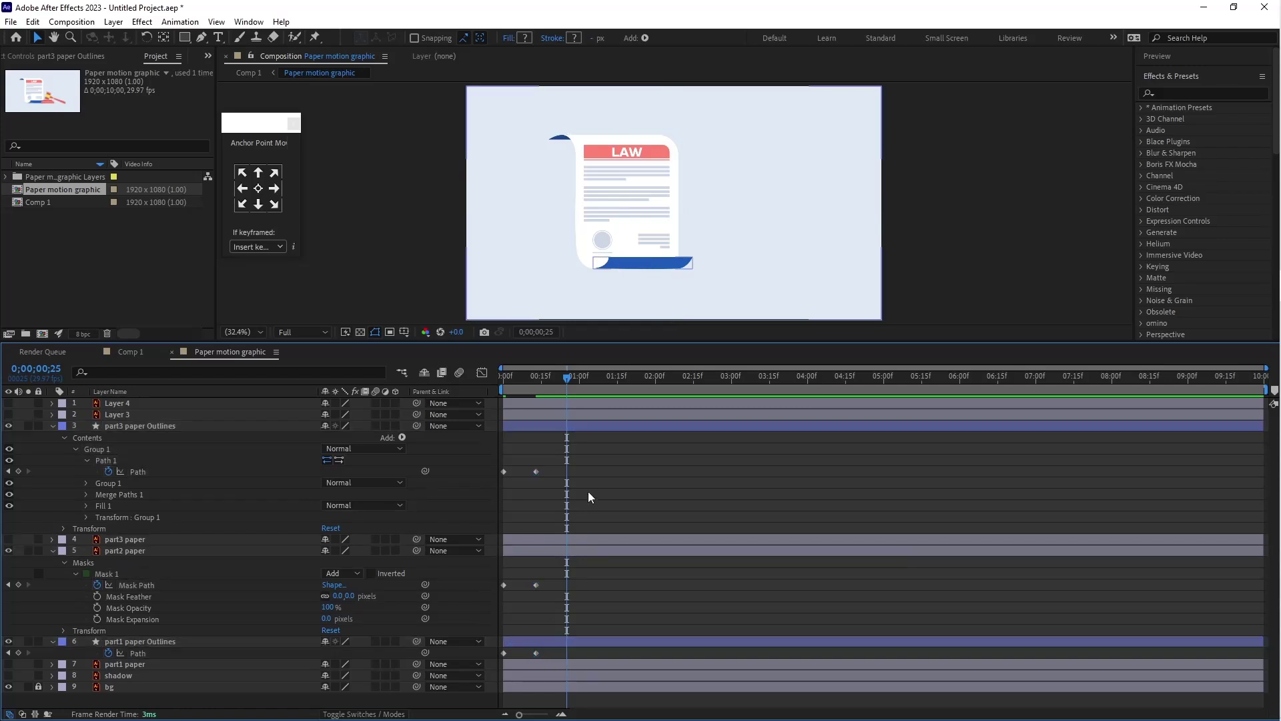
Select the layers from part1 paper Outlines up to part3 paper Outlines and reveal only their keyframed properties
click(534, 554)
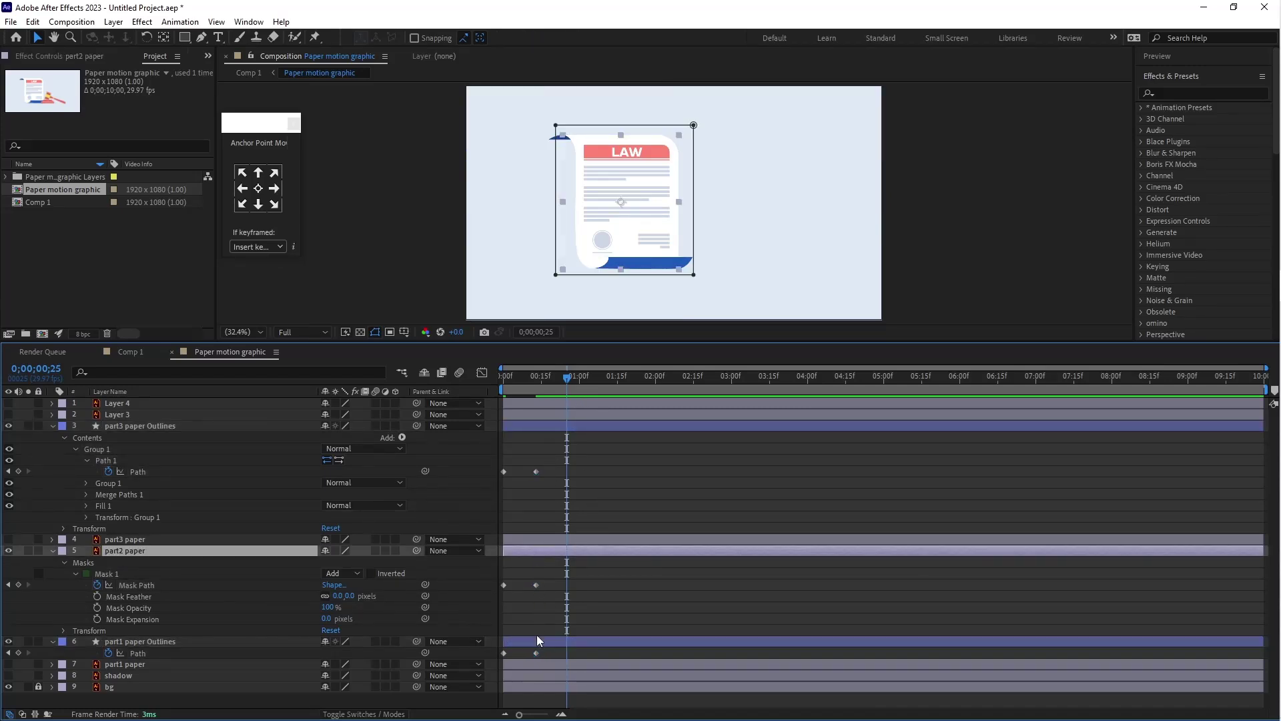
click(536, 641)
shift+click(540, 426)
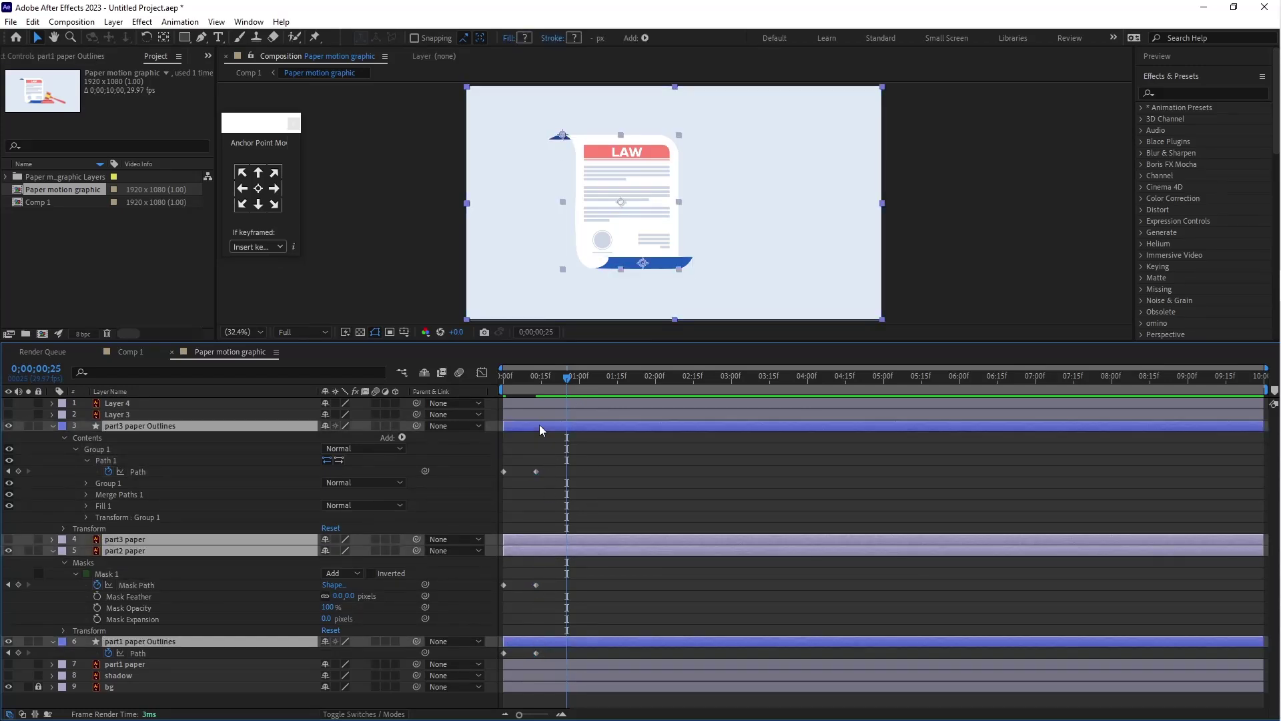
key(u)
key(u)
click(564, 470)
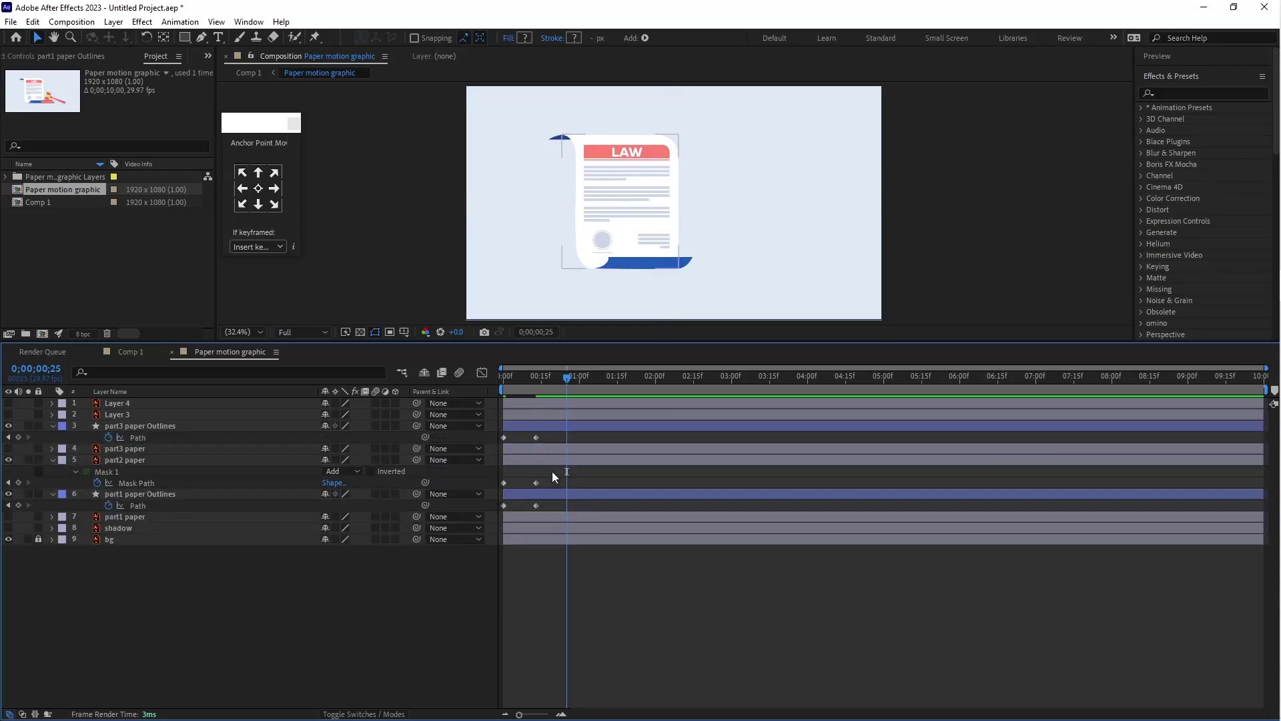
Stagger the layers in time so part2 paper starts at frame 13 and part3 paper Outlines starts at frame 25
click(545, 459)
click(544, 494)
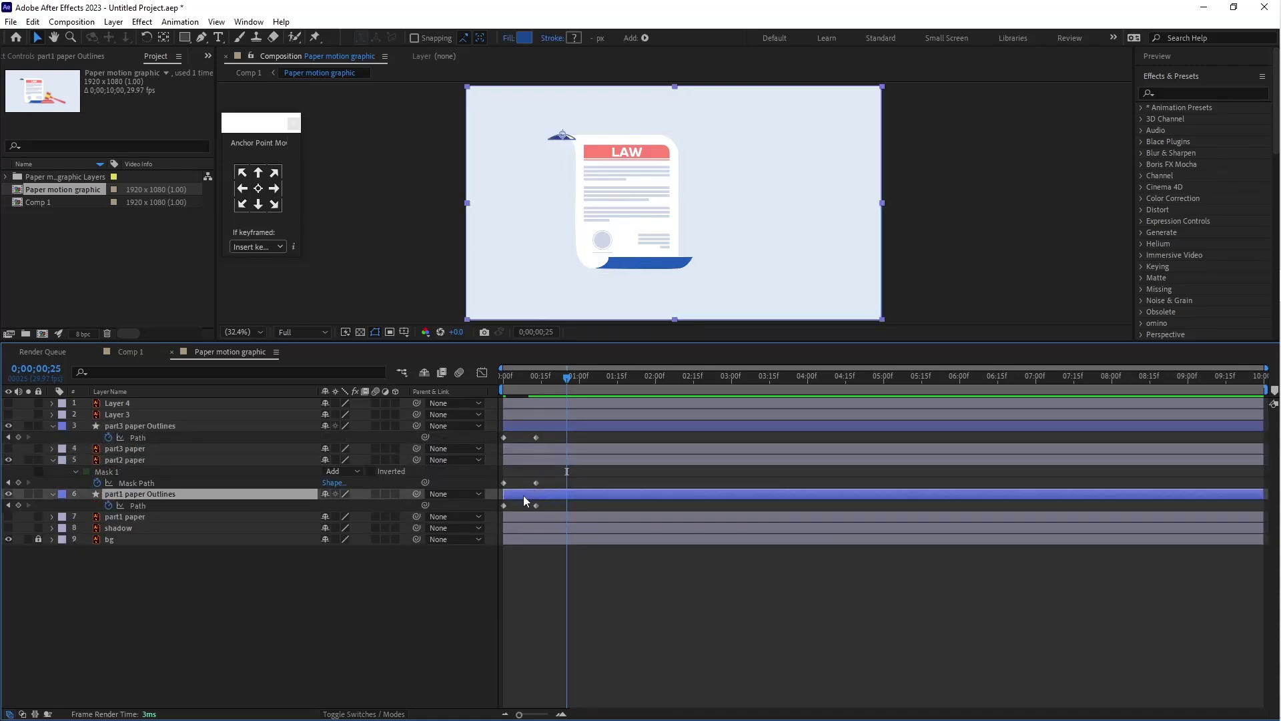
click(512, 458)
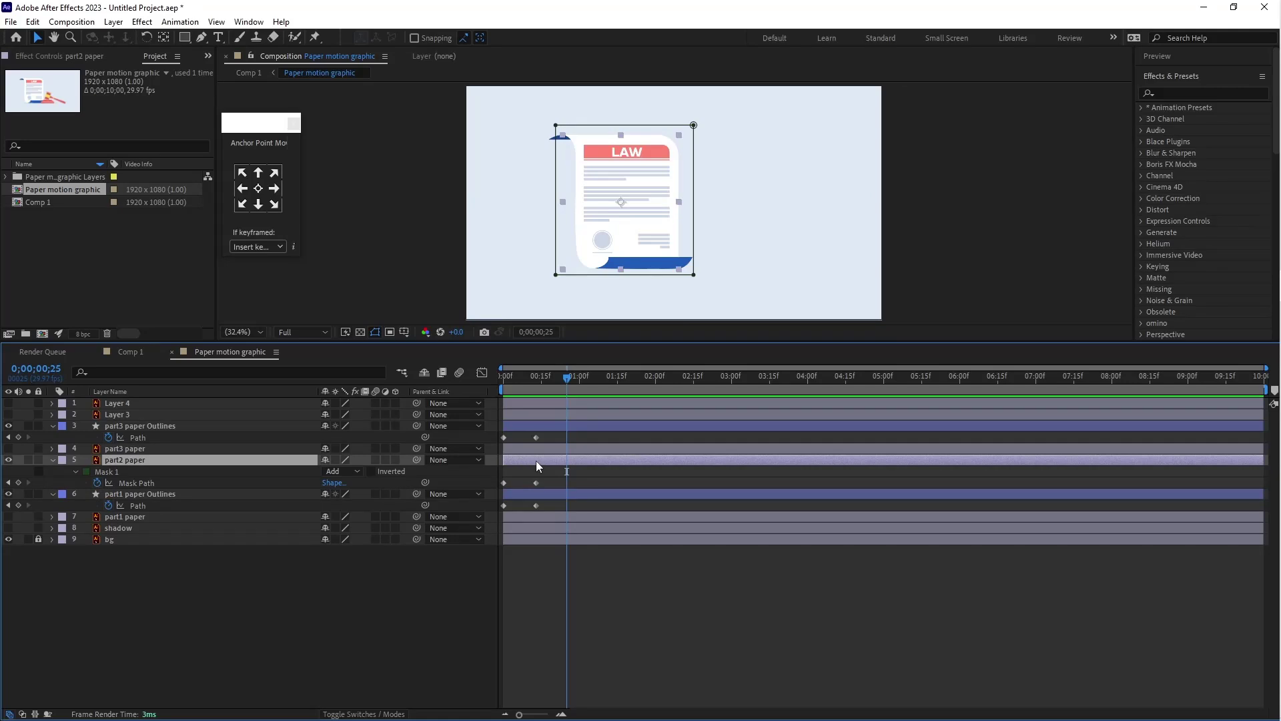
drag(528, 460, 588, 427)
Return to frame 0, enlarge the composition view and preview the staggered unrolling several times
drag(579, 381, 478, 382)
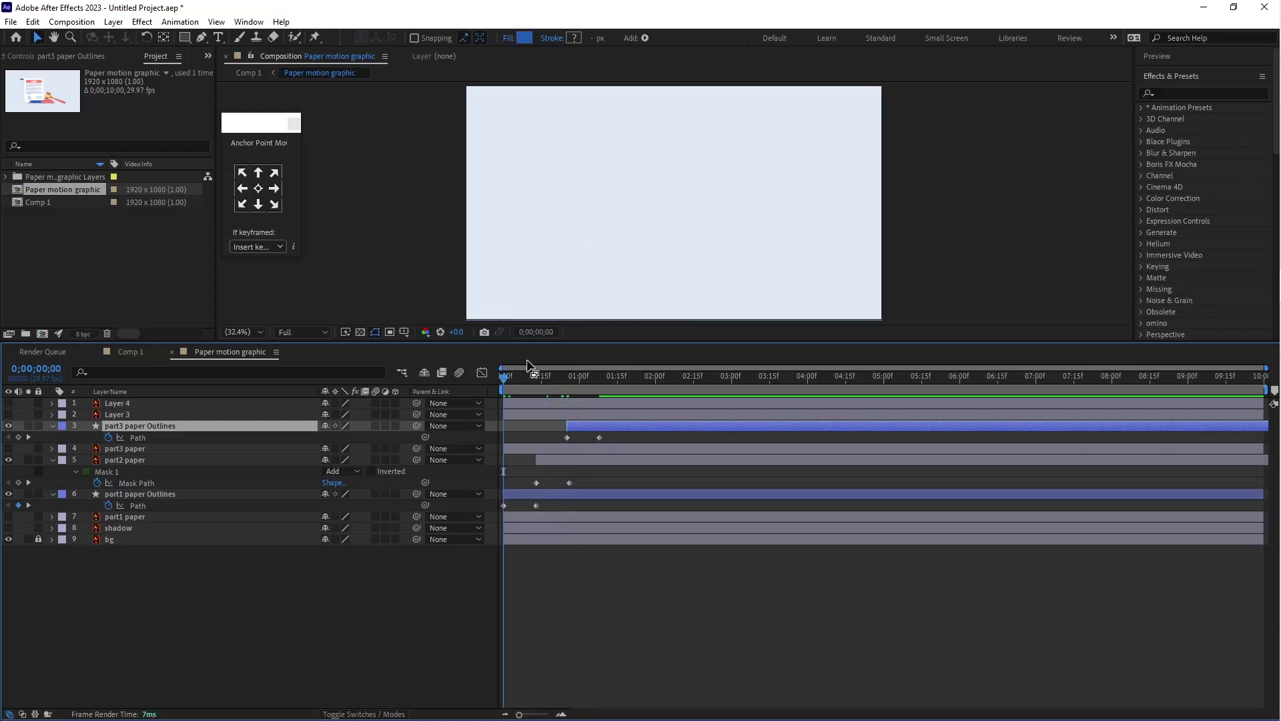
drag(532, 342, 532, 456)
key(space)
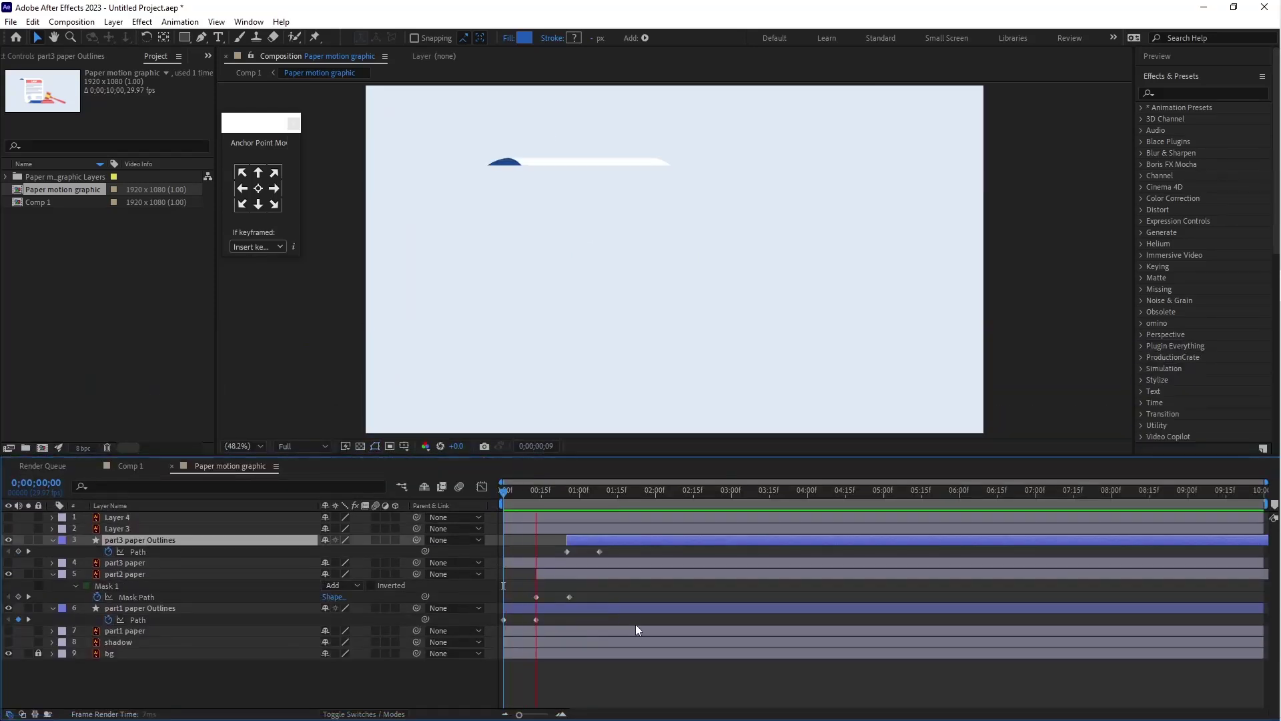
key(space)
key(space)
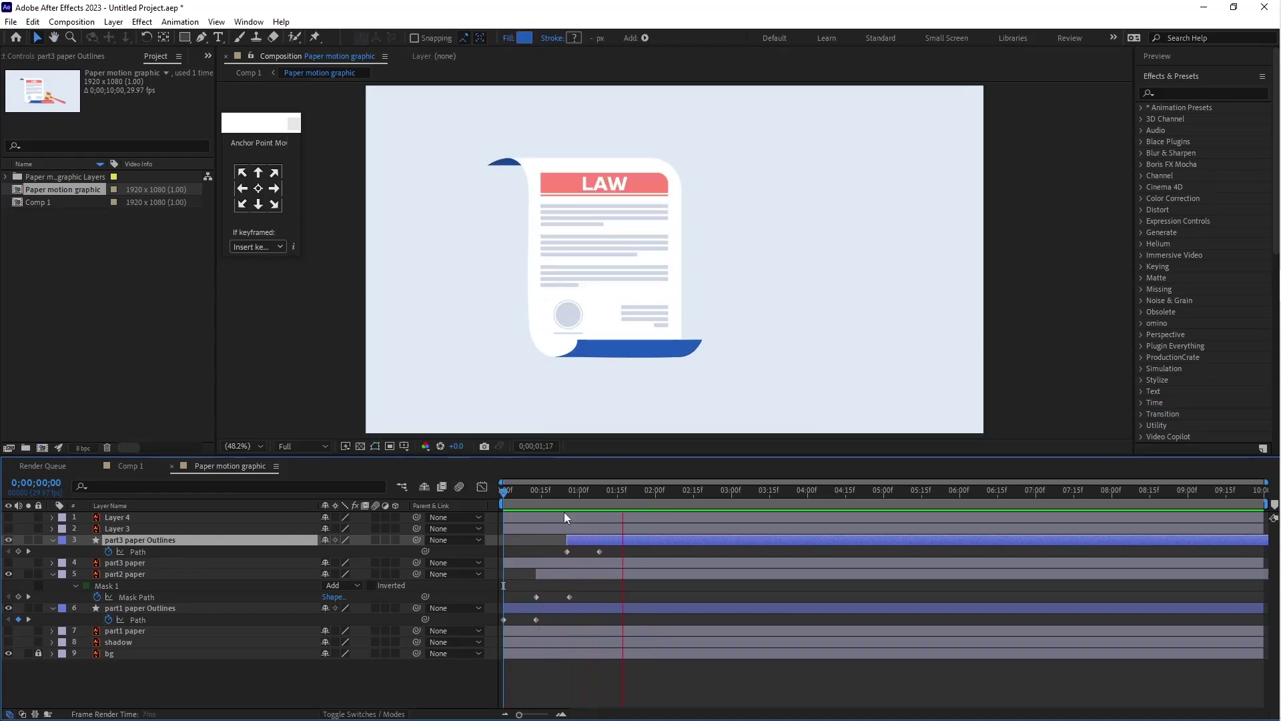
key(space)
key(space)
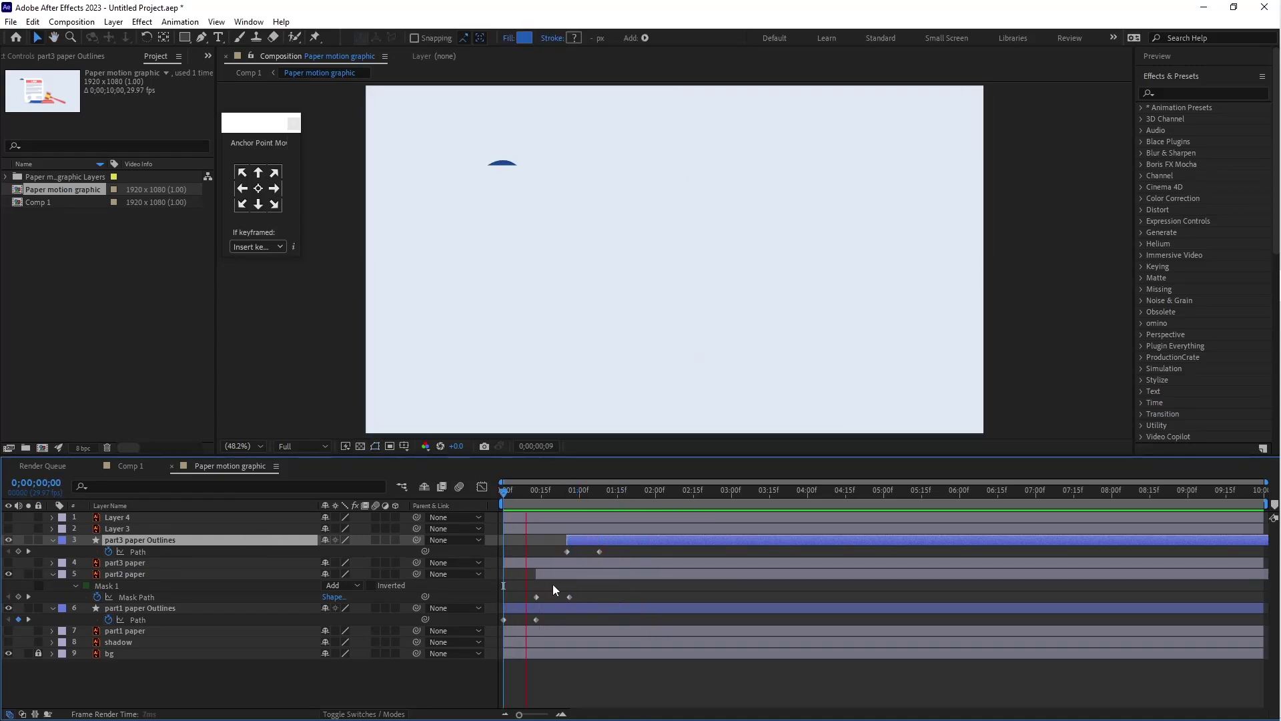
Switch the first part3 paper path keyframe at frame 25 to Auto Bezier interpolation and preview from frame 0
mouse_move(542, 492)
mouse_down()
mouse_move(570, 500)
mouse_move(566, 513)
mouse_up()
click(574, 555)
click(578, 551)
click(578, 551)
click(568, 551)
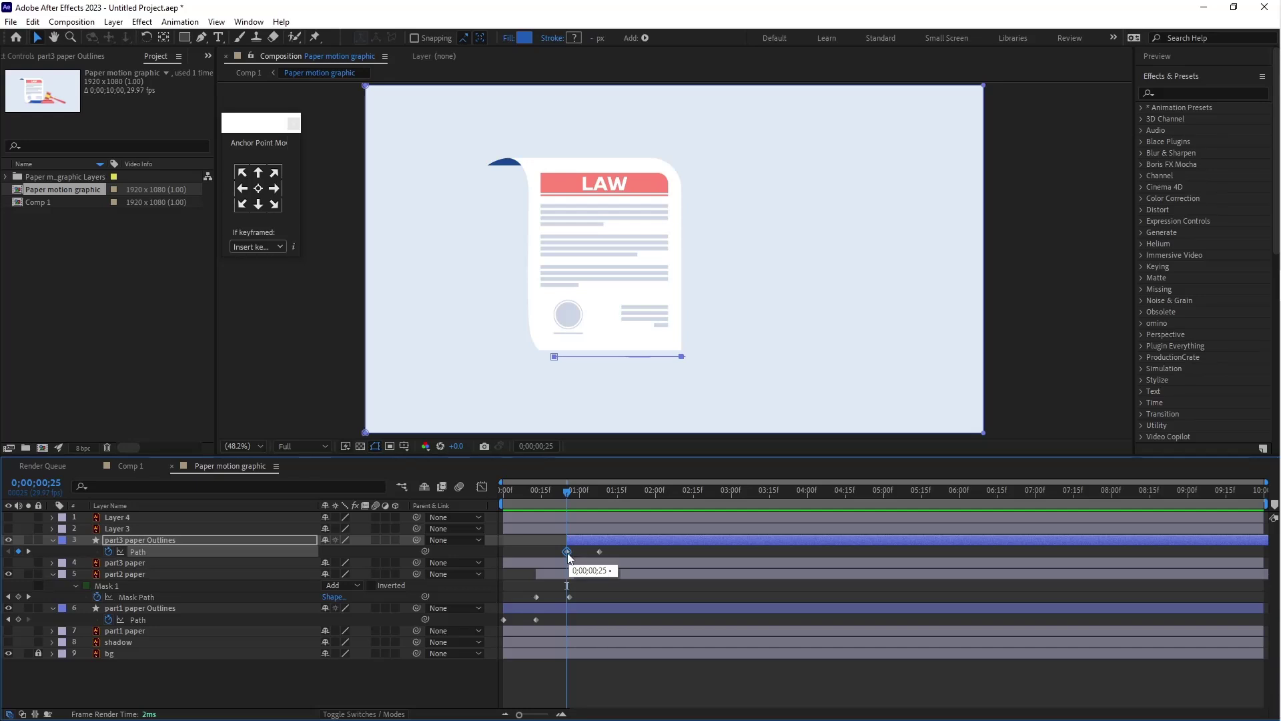
ctrl+click(568, 552)
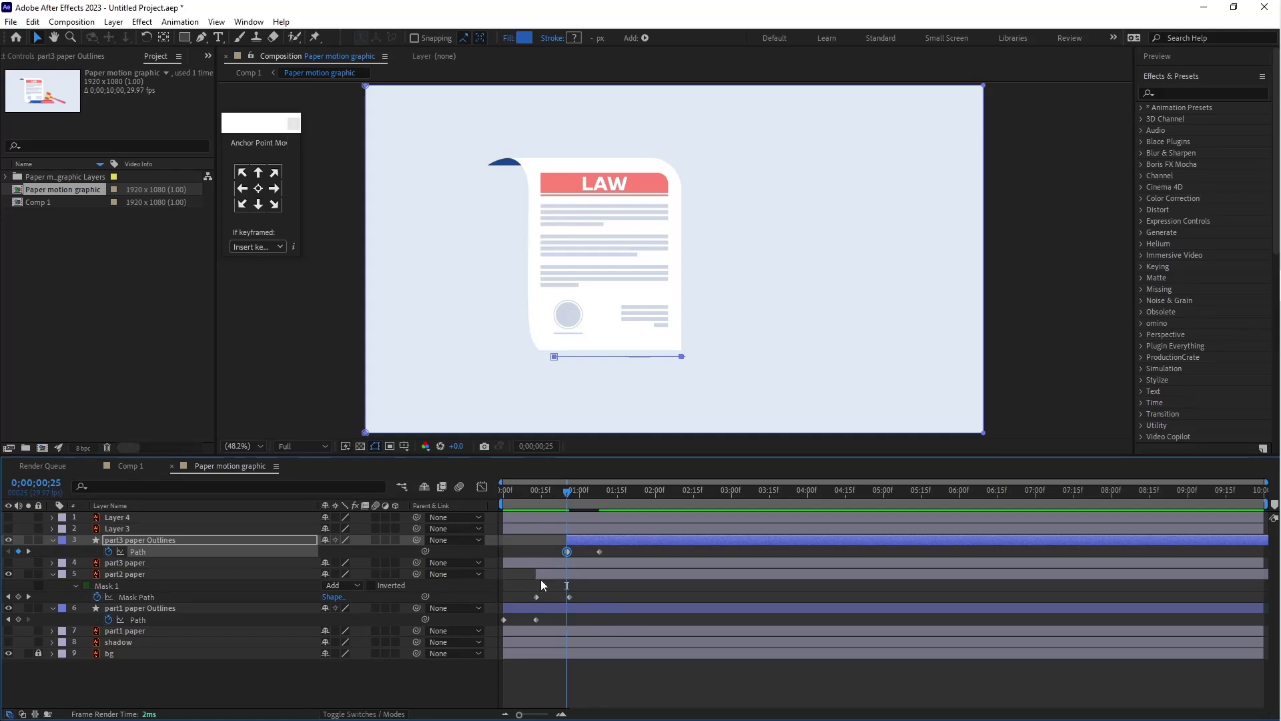
drag(563, 495, 357, 526)
key(space)
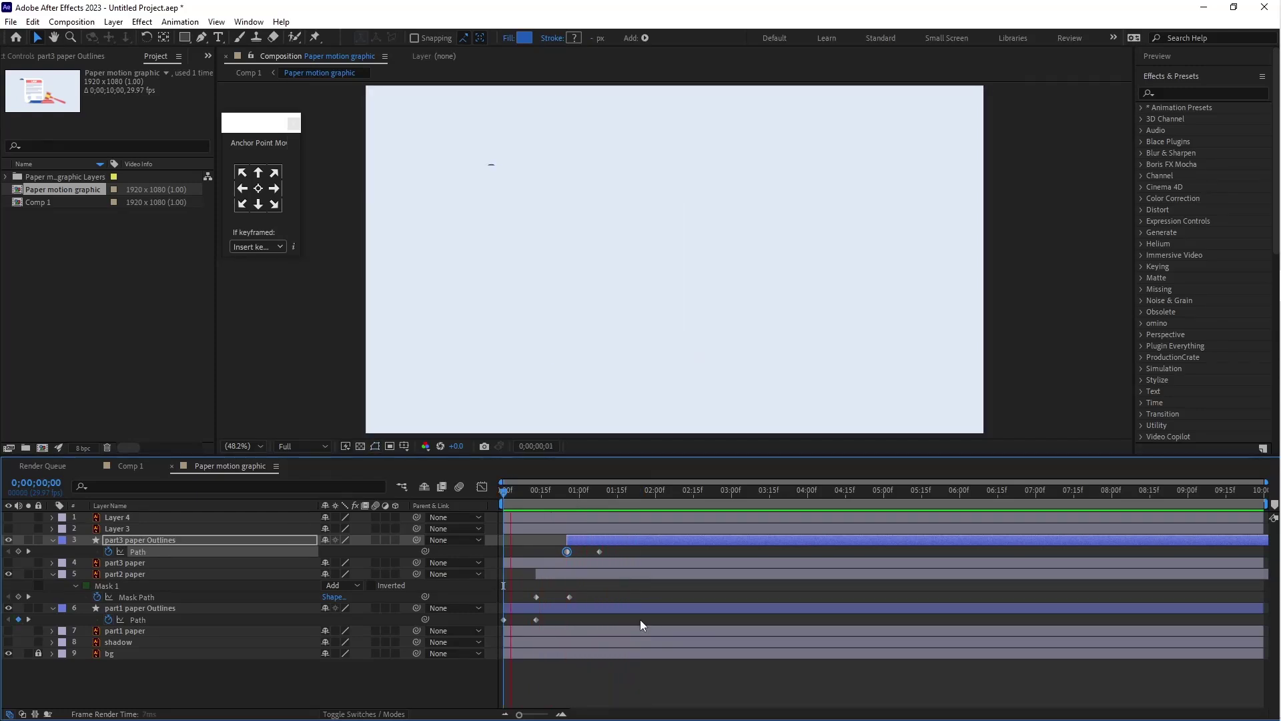
Switch the first part2 paper Mask Path keyframe at frame 13 to Auto Bezier interpolation
mouse_move(526, 494)
mouse_down()
mouse_move(506, 506)
mouse_move(535, 508)
mouse_up()
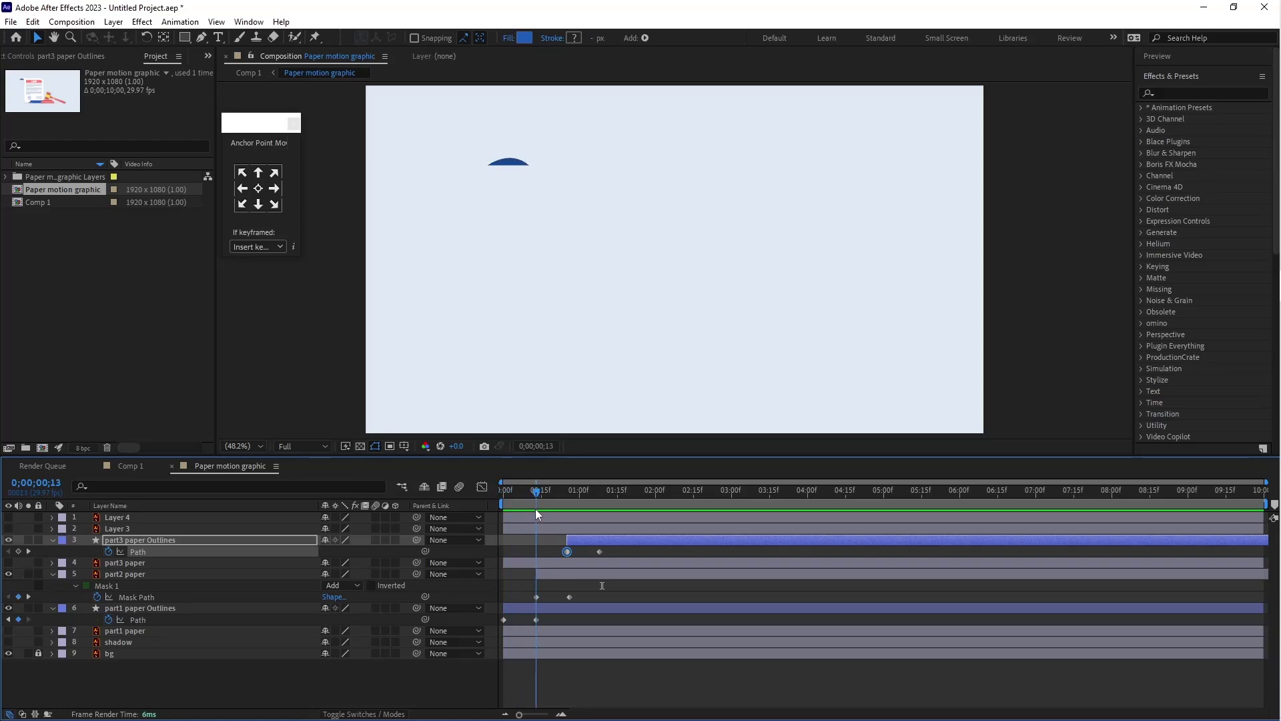
click(538, 608)
click(536, 597)
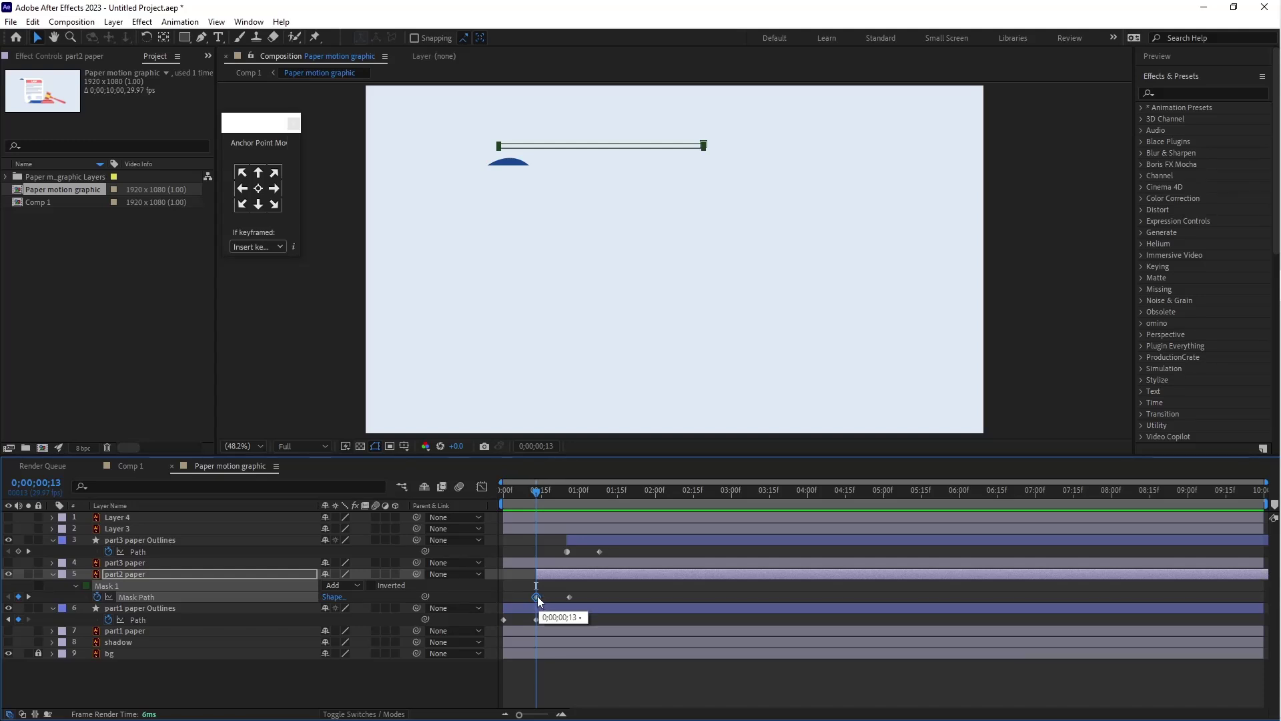
ctrl+click(537, 597)
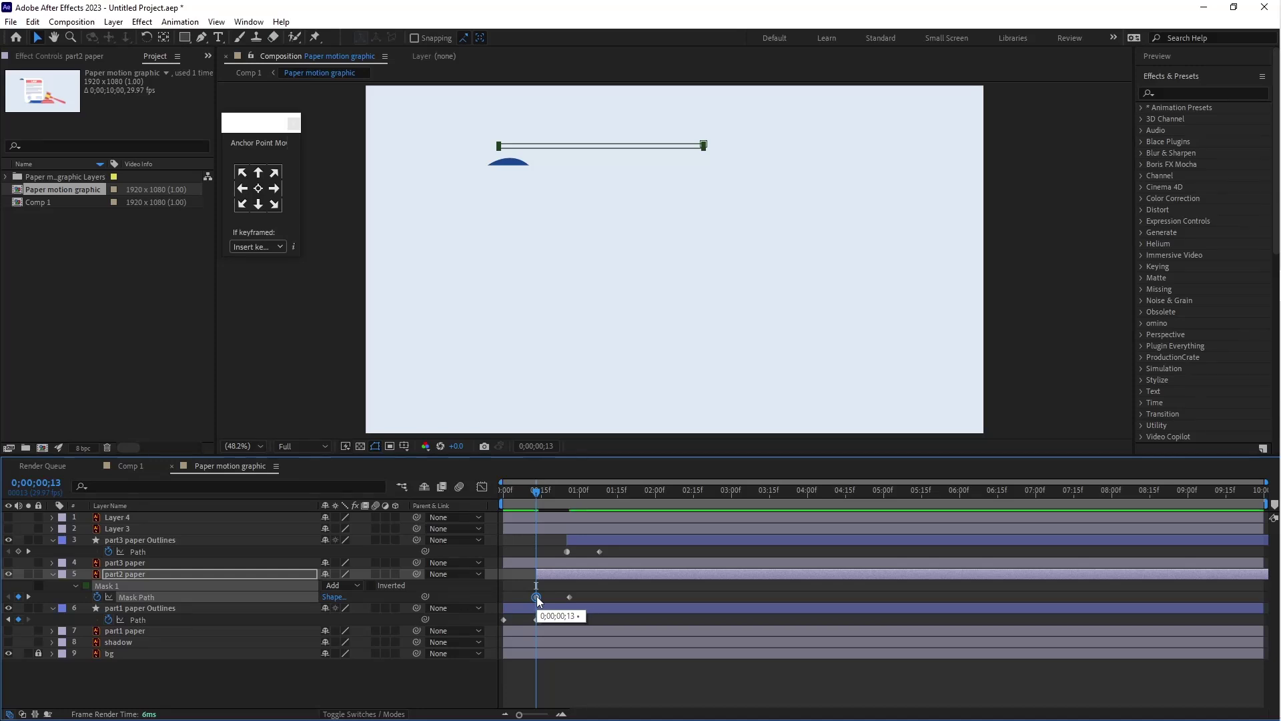
Play back the unrolling animation from frame 0 to check the transitions between the paper parts
click(508, 491)
key(space)
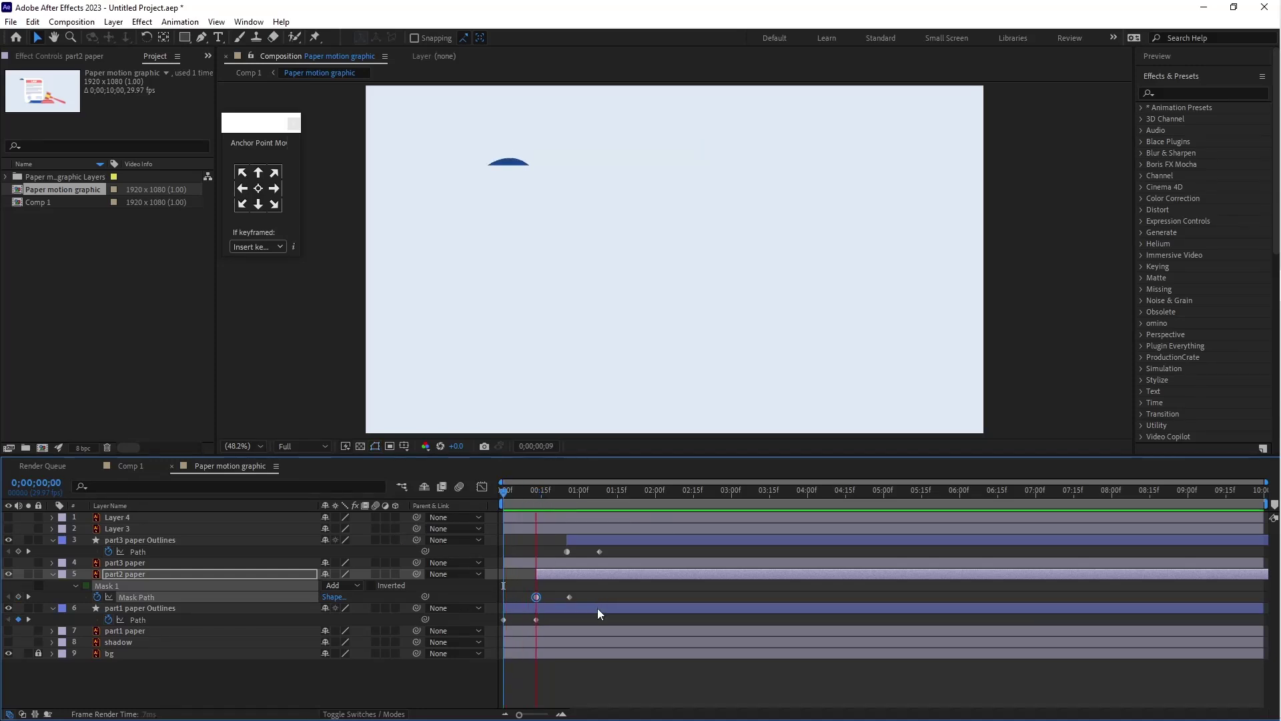
key(space)
key(space)
key(space)
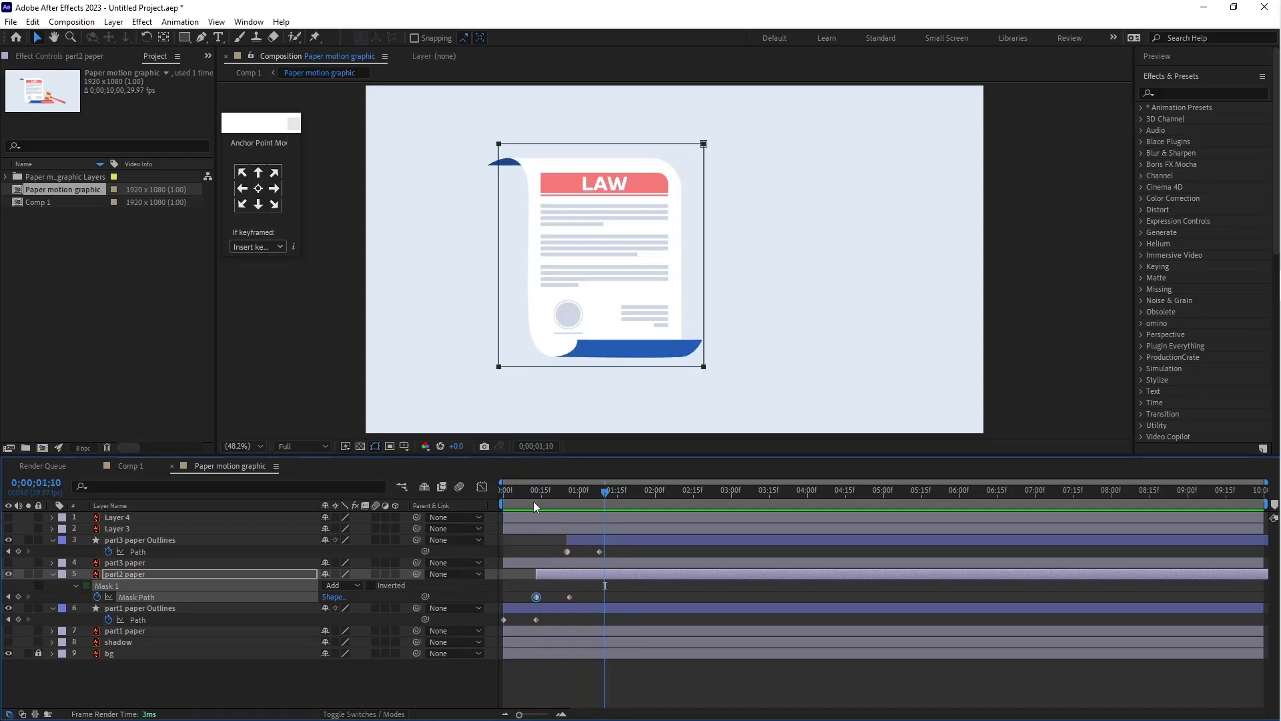
Replay the animation and shift the end keyframe of the part3 paper path slightly earlier
key(space)
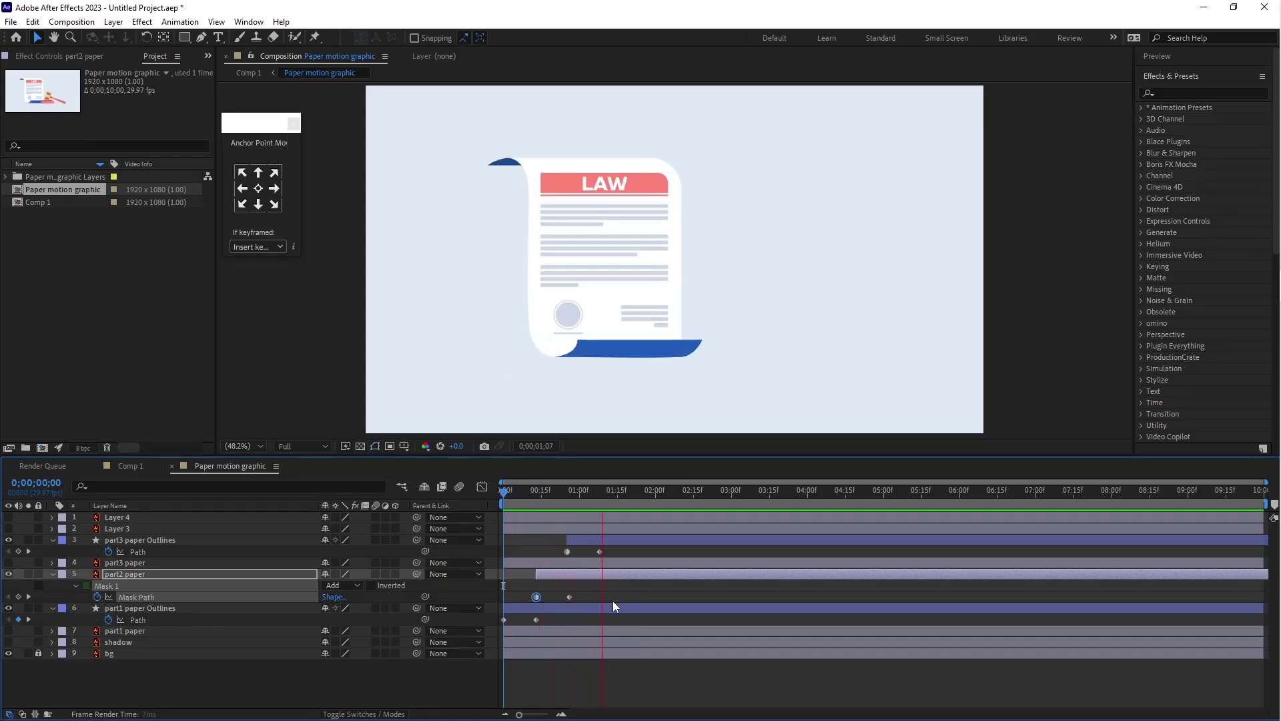
key(space)
key(space)
key(space)
drag(600, 552, 596, 555)
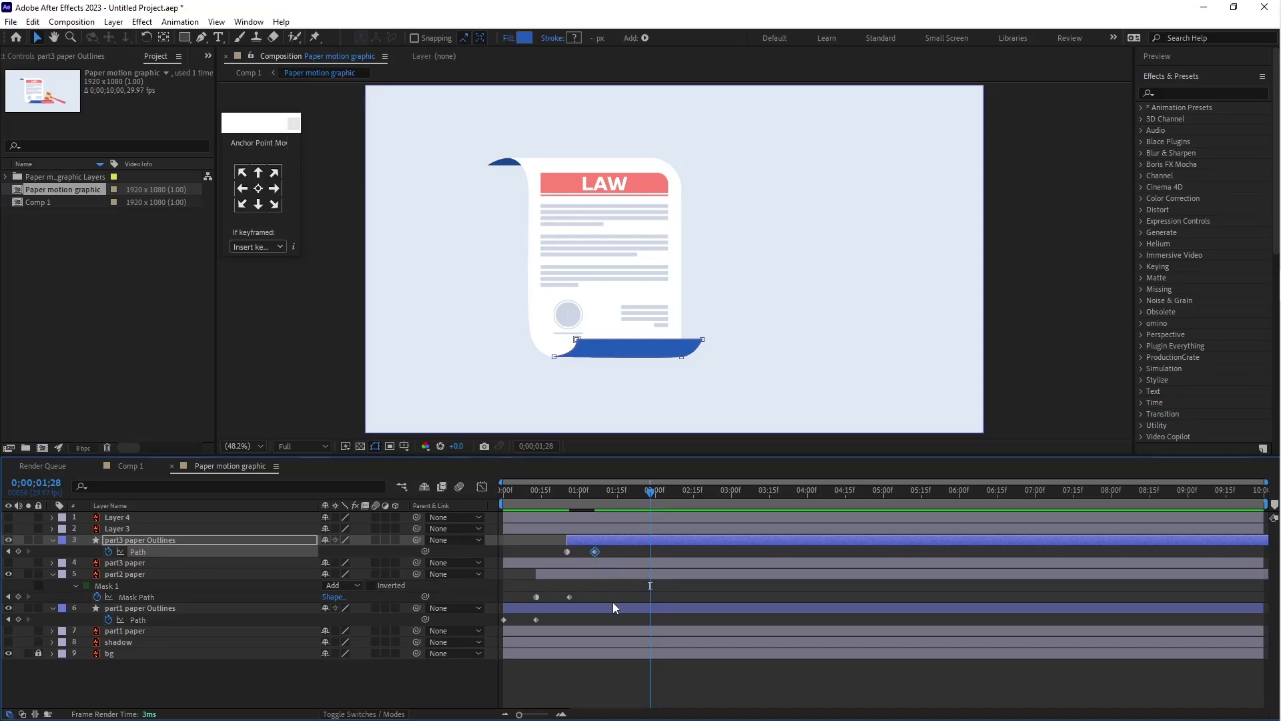
Pre-compose the layers from part3 paper Outlines through part1 paper into a composition named paper, and return to frame 0
click(137, 540)
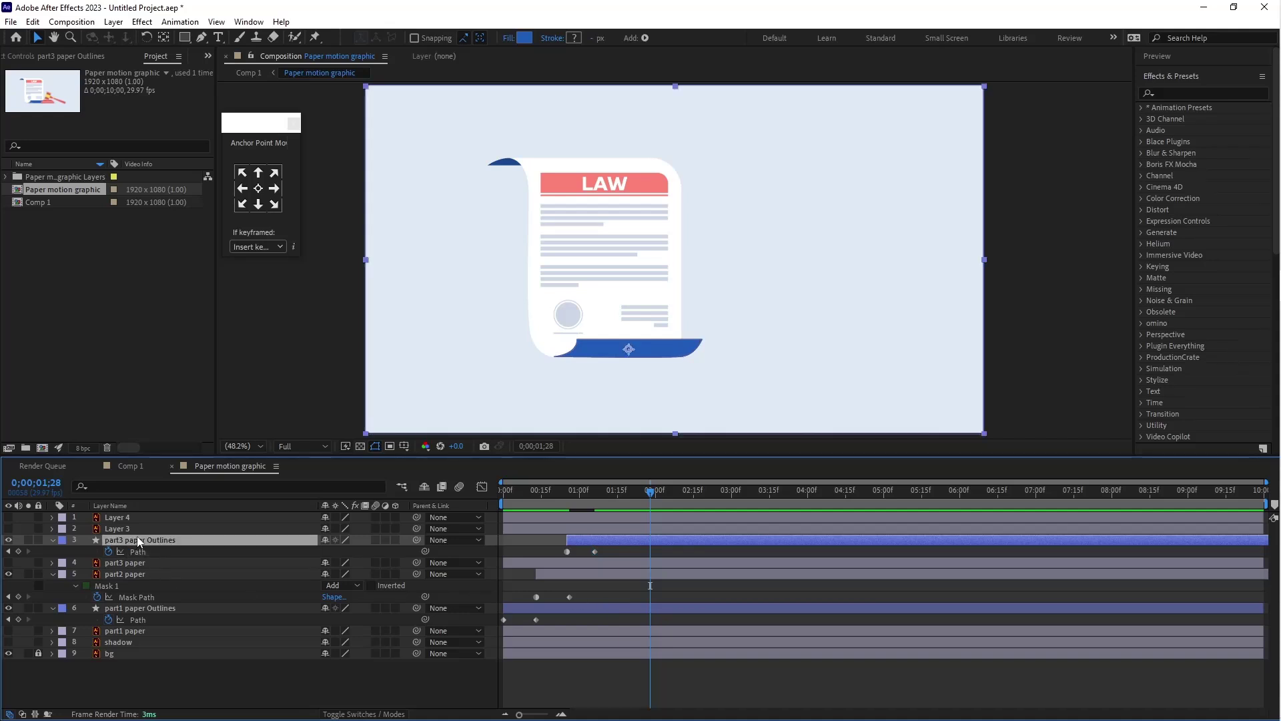
shift+click(126, 630)
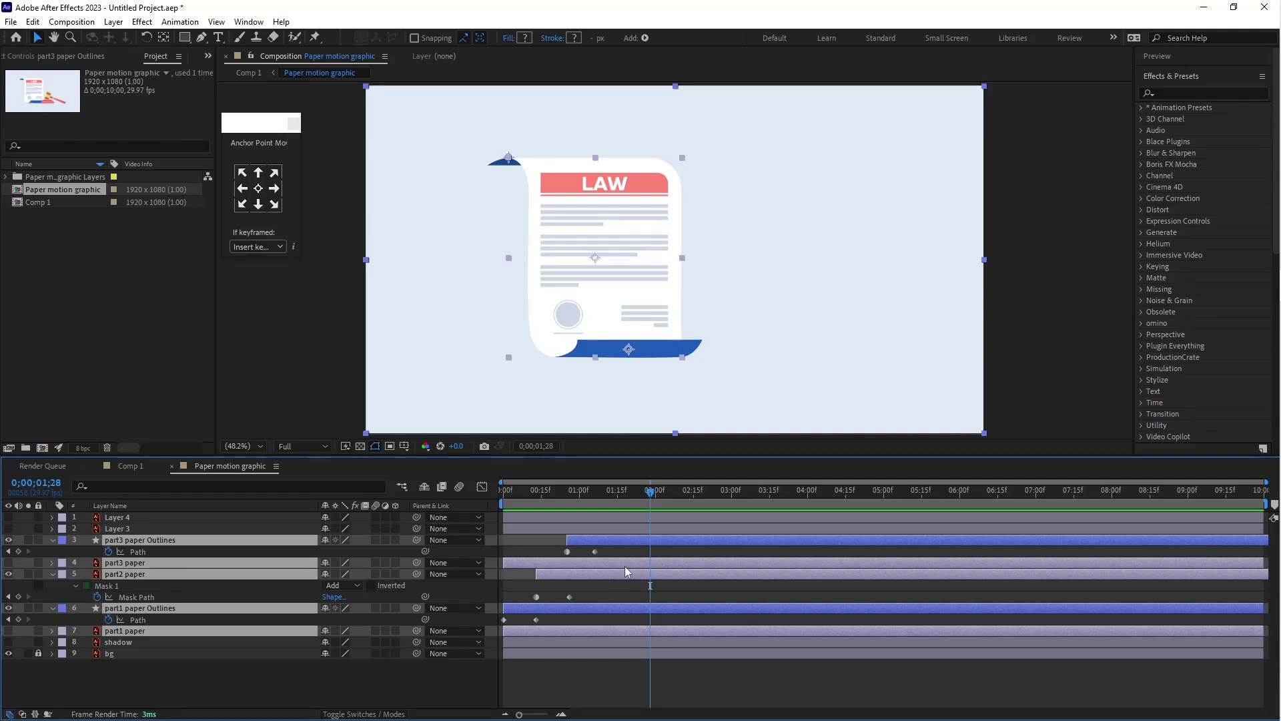
key(ctrl+shift+c)
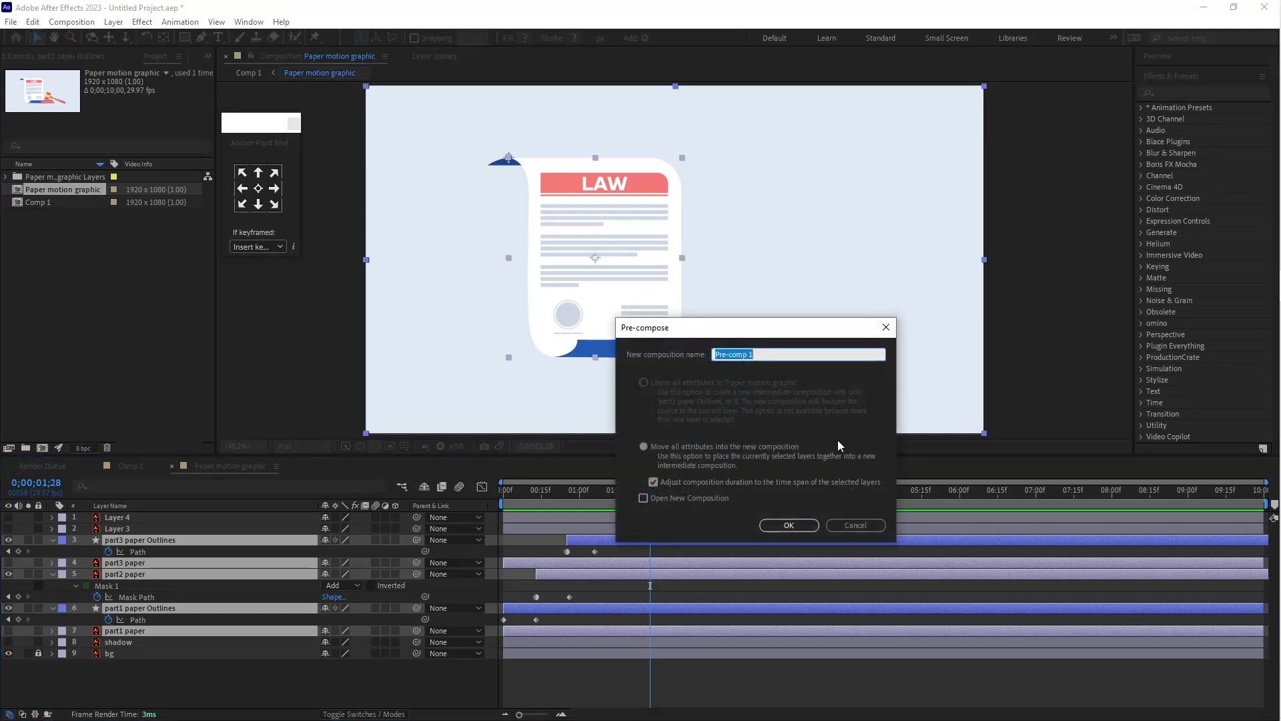
drag(877, 267, 901, 215)
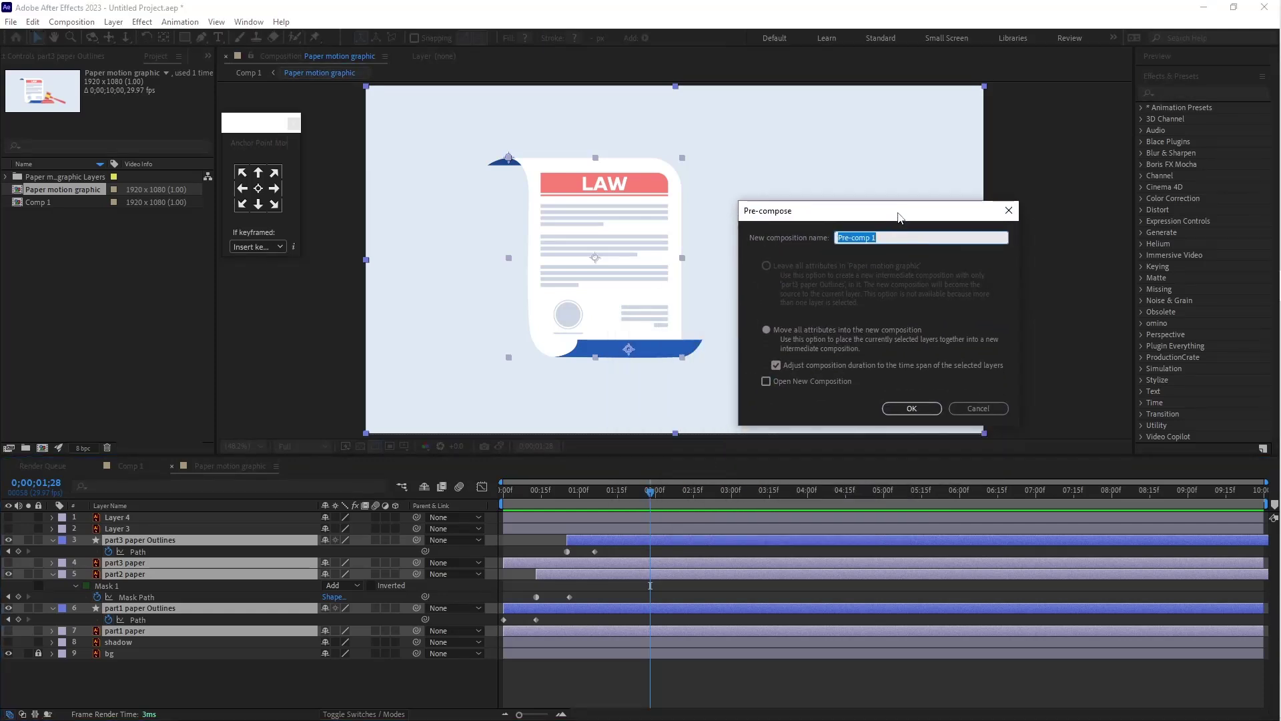
text(pa)
click(912, 408)
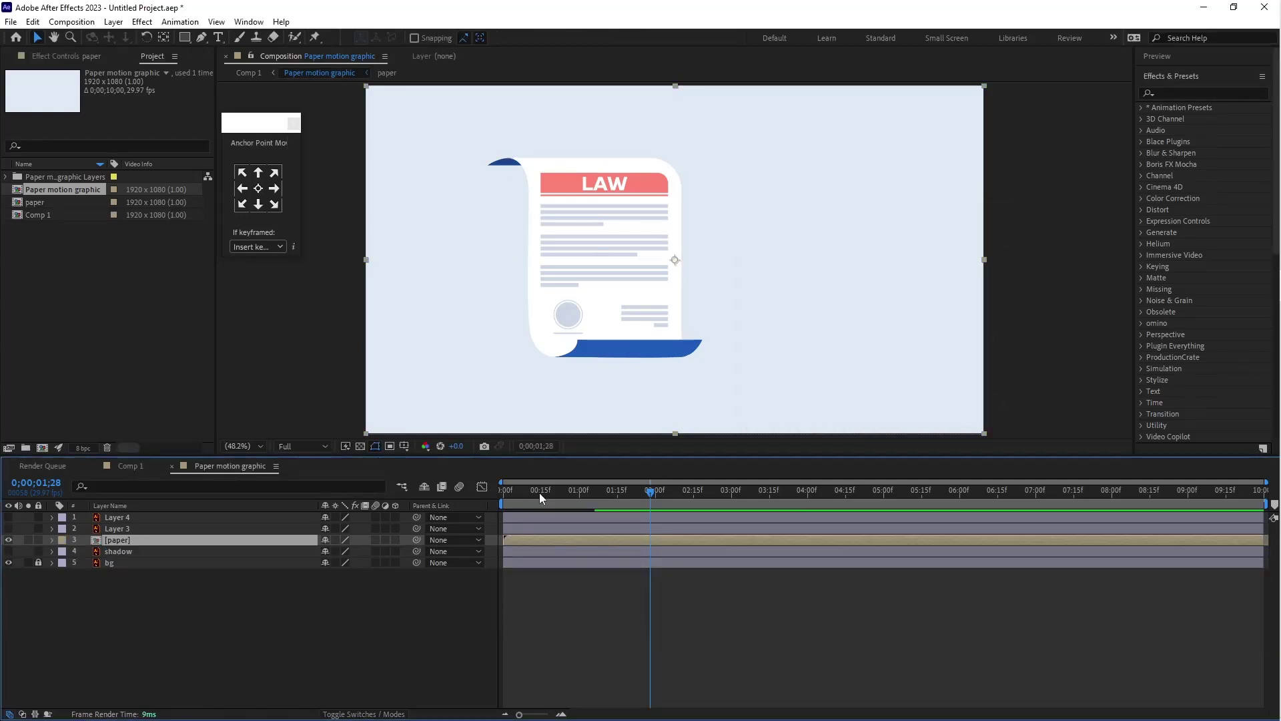
drag(539, 494, 451, 503)
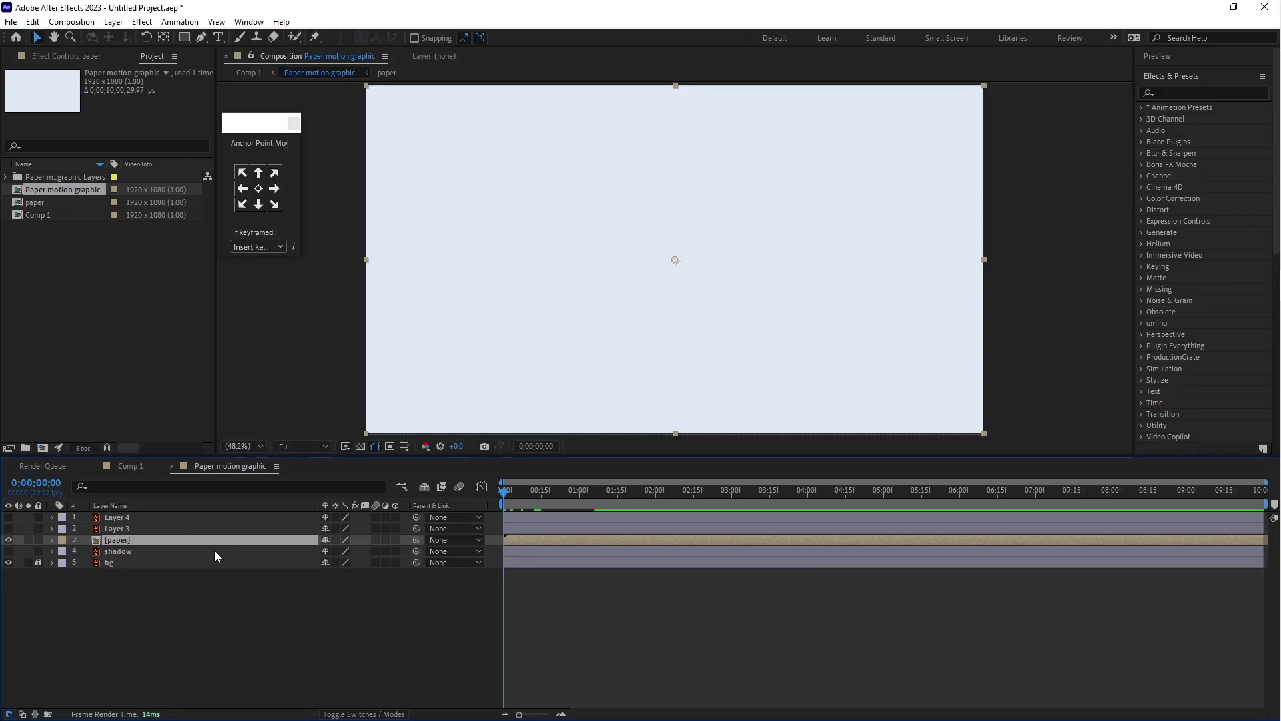
Add a Position keyframe to the paper layer at 0;00;01;03
key(p)
drag(506, 494, 586, 535)
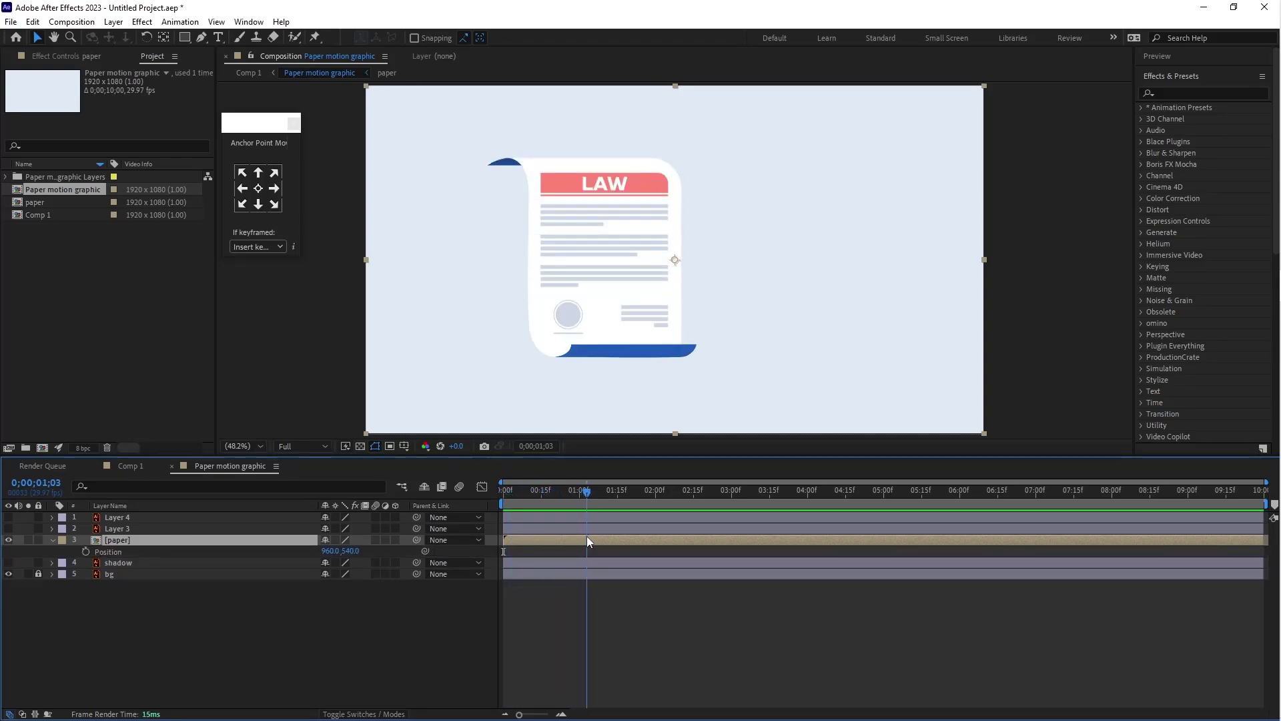
click(101, 553)
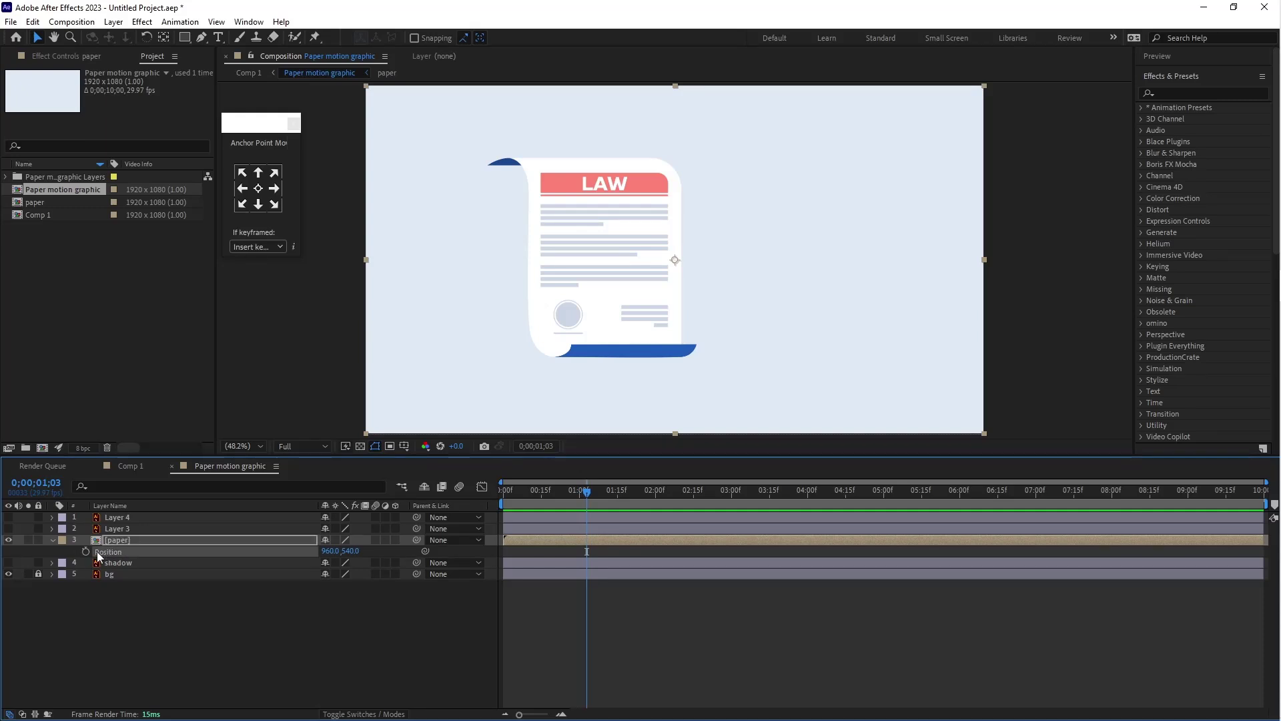
click(86, 552)
mouse_move(588, 552)
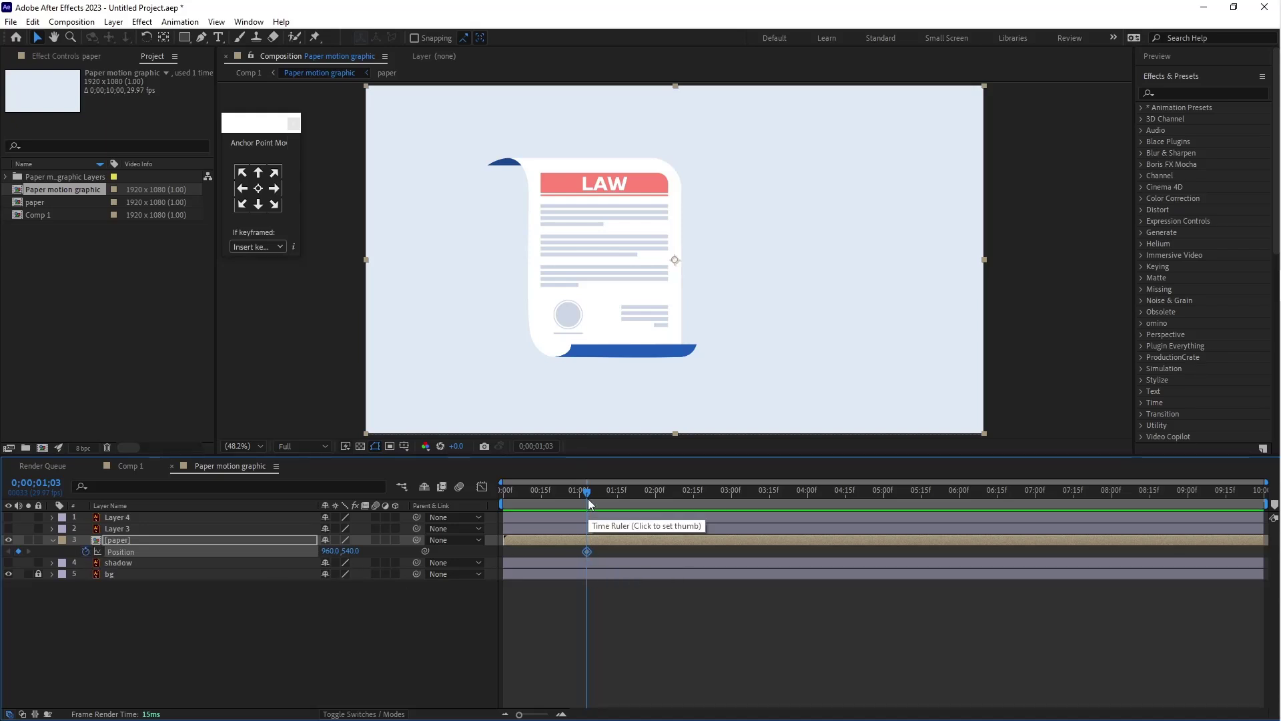
Add a second Position keyframe to the paper layer at about 0;00;01;21, and set the first keyframe's Position to 1109, 540
drag(587, 493, 630, 504)
key(Page_Down)
click(18, 551)
click(8, 551)
click(587, 551)
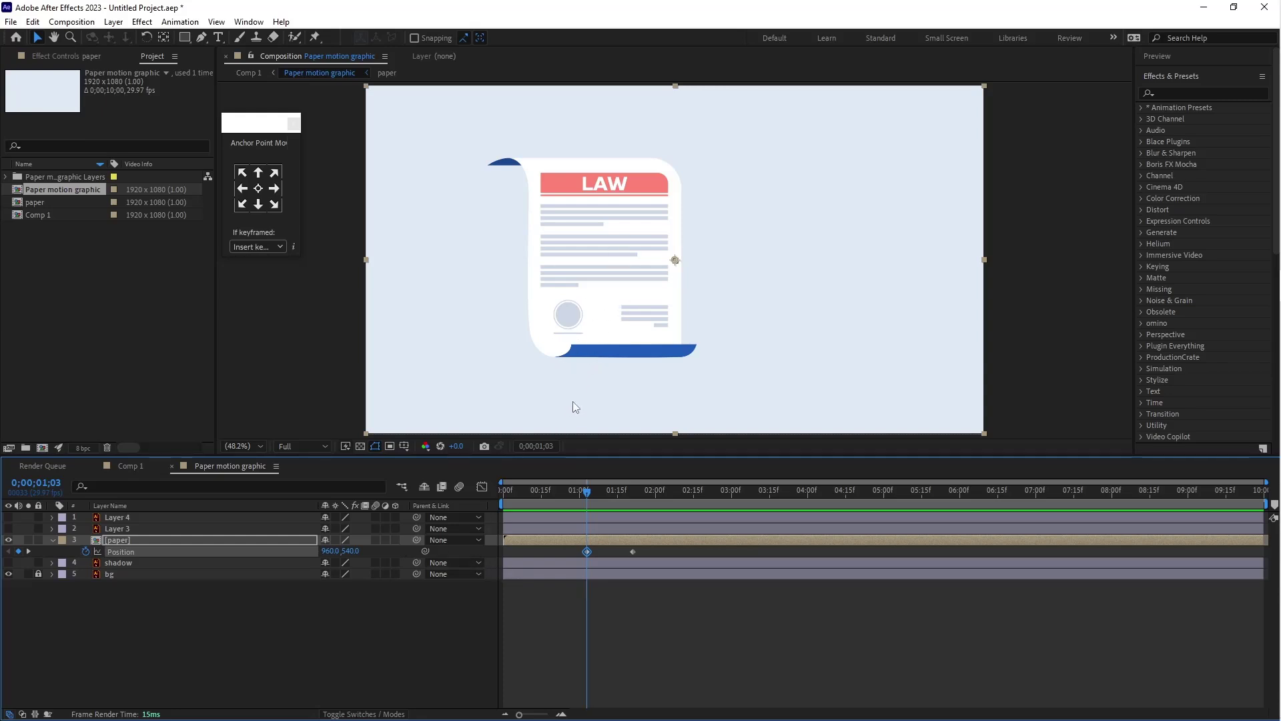
mouse_move(329, 551)
mouse_down()
mouse_move(292, 547)
mouse_move(322, 552)
mouse_move(304, 551)
mouse_up()
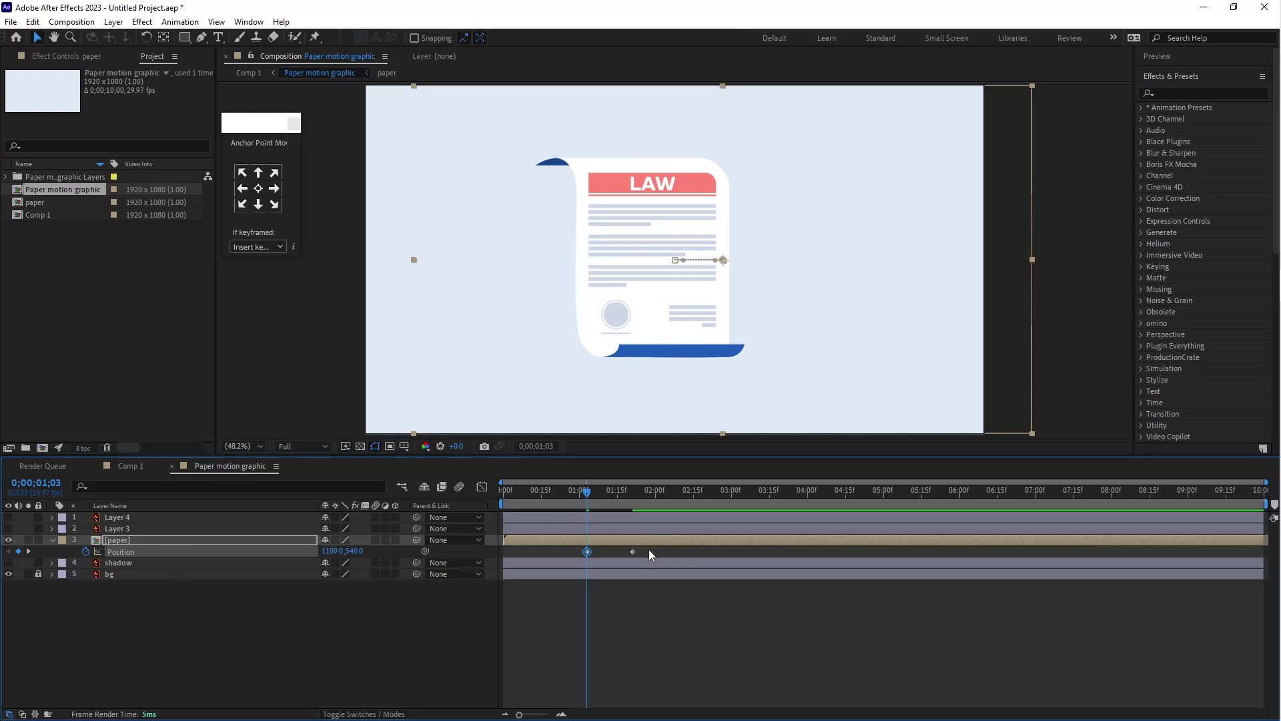
Play back the animation and shift the paper's two Position keyframes so the slide starts at 0;00;01;14
drag(571, 494, 445, 542)
key(space)
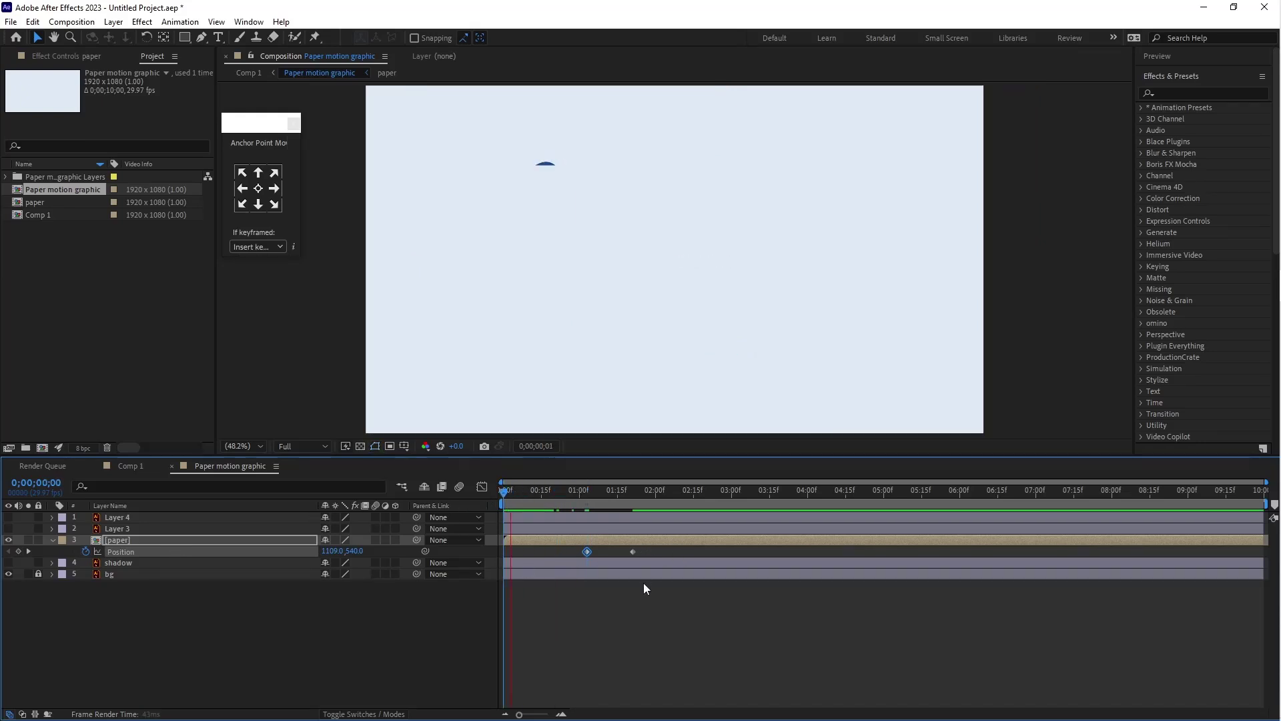
click(587, 551)
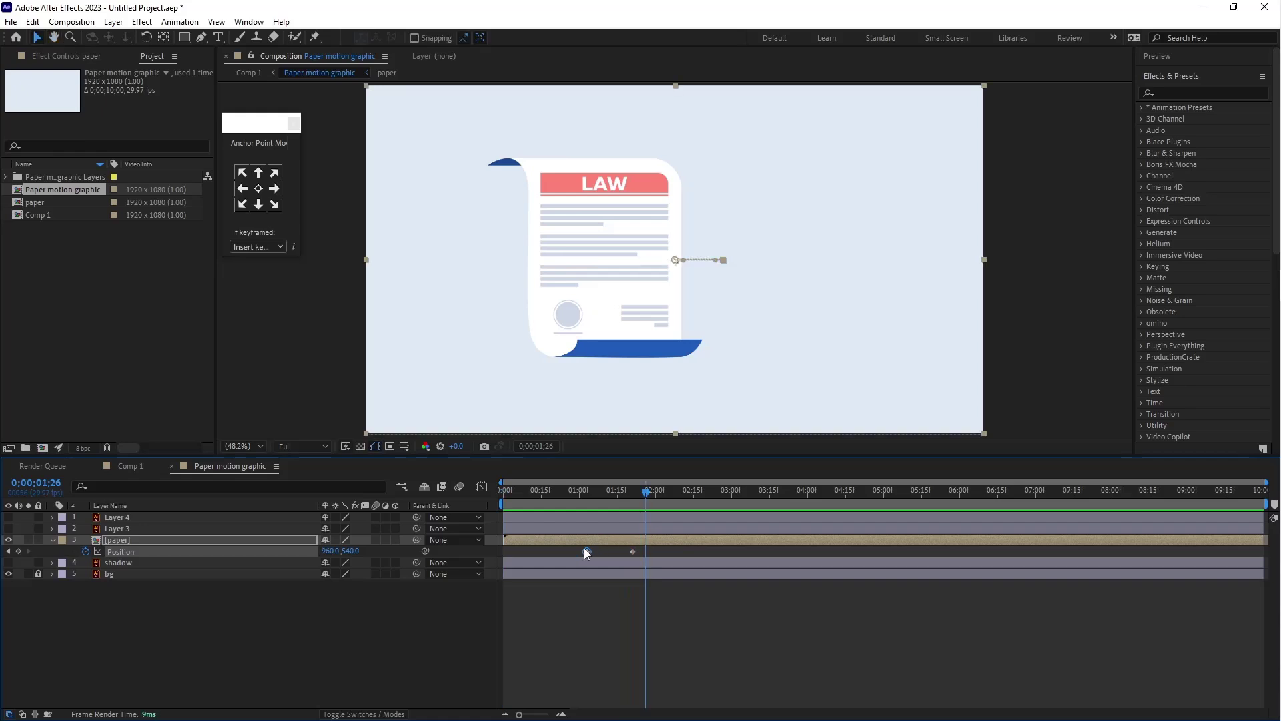
drag(585, 551, 605, 551)
drag(542, 494, 596, 497)
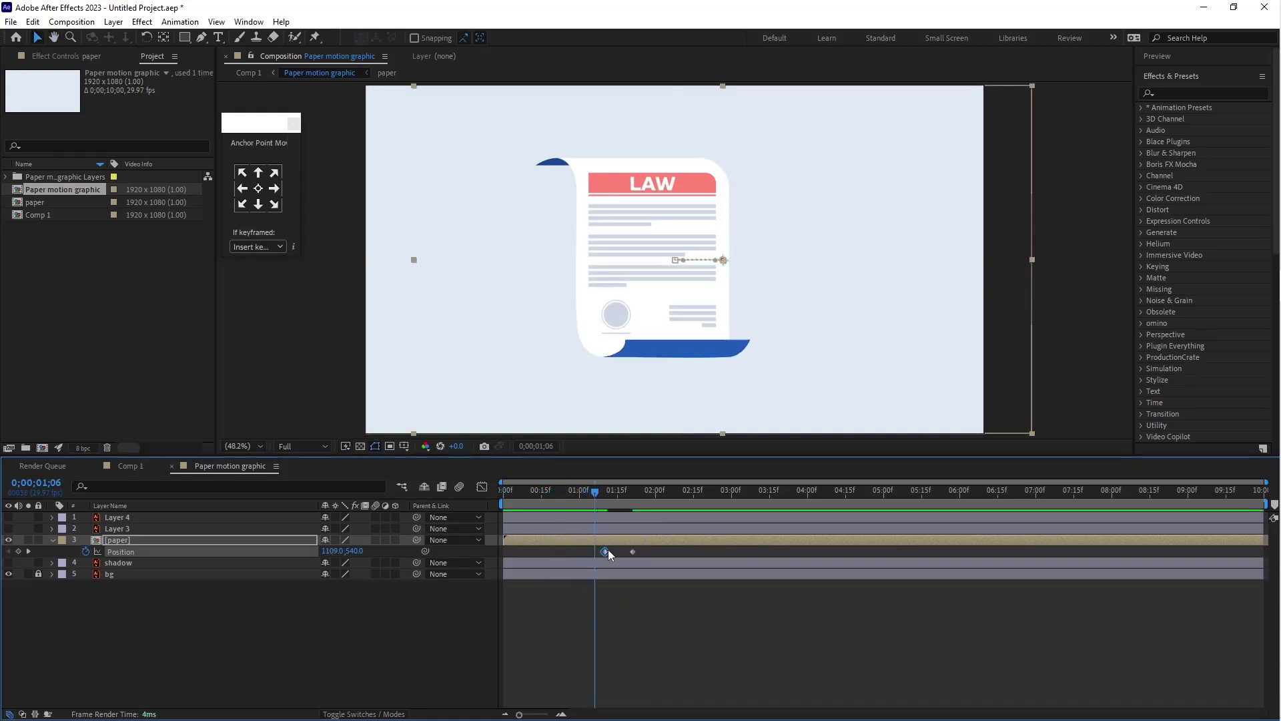
drag(647, 549, 616, 556)
drag(595, 494, 655, 497)
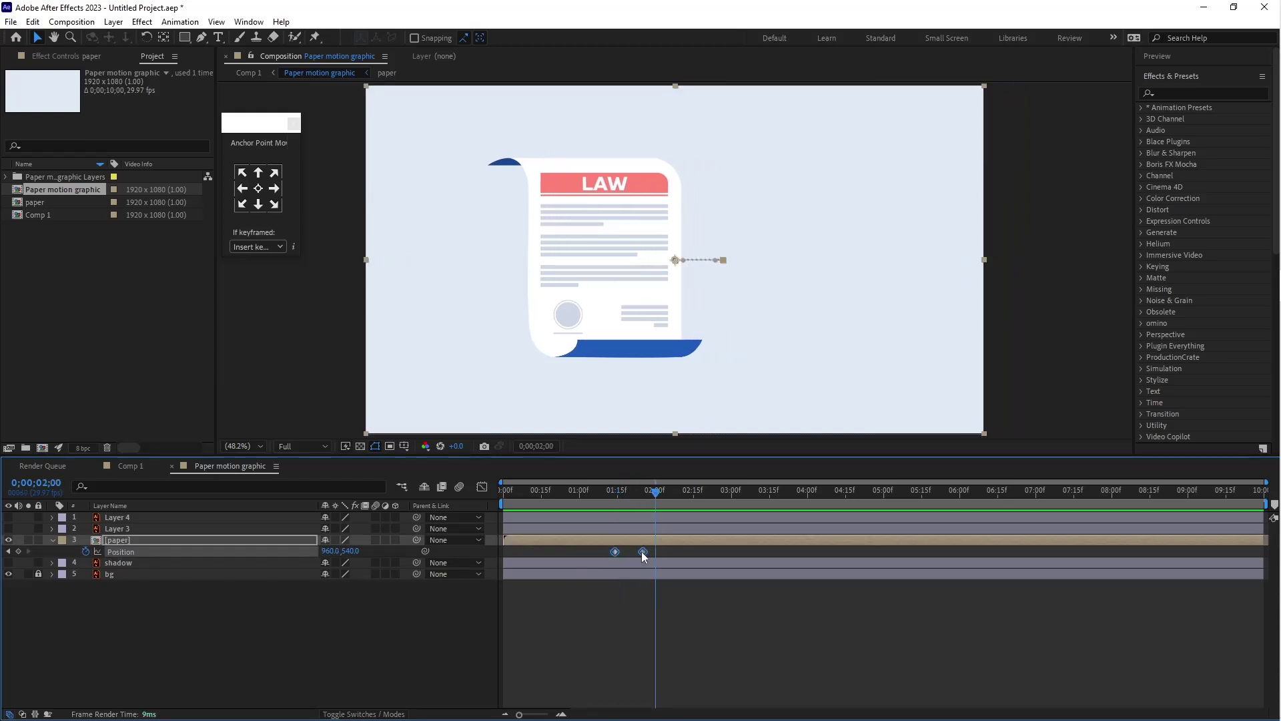
Apply Easy Ease to both paper Position keyframes, preview the slide, and move its end keyframe to about 0;00;01;29
right_click(644, 551)
mouse_move(705, 543)
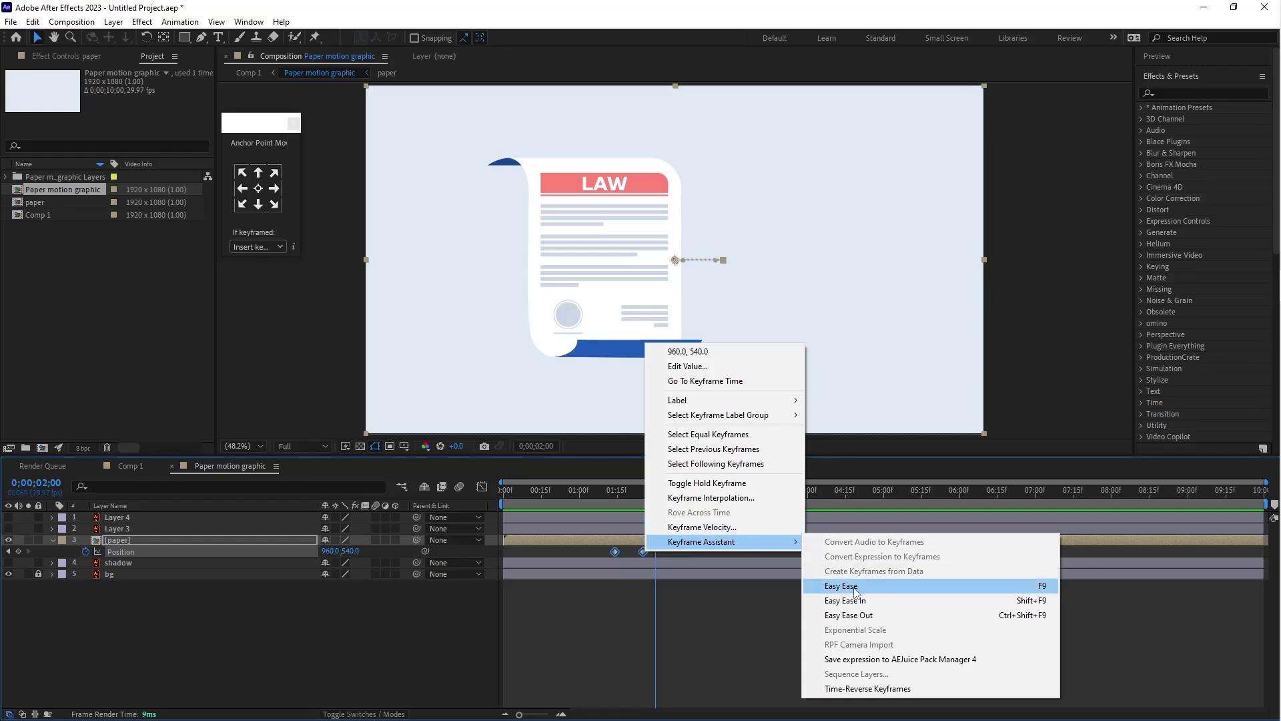
click(879, 586)
click(589, 491)
key(space)
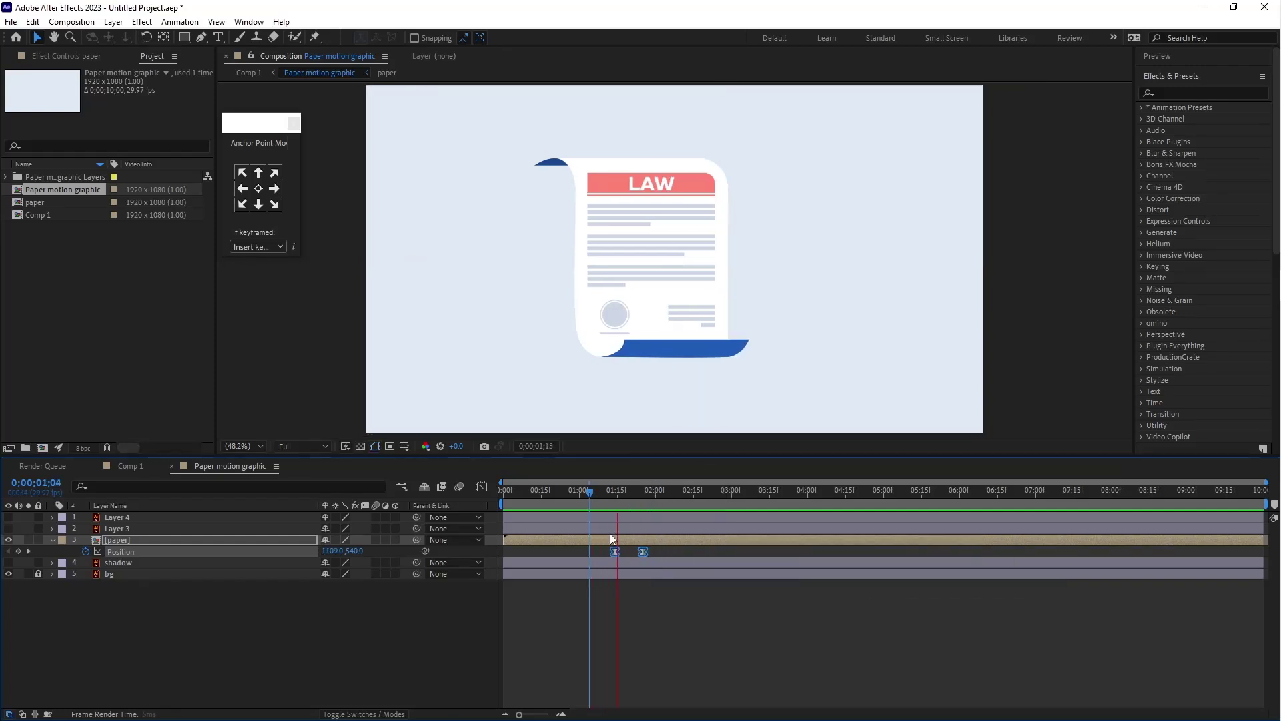
mouse_move(643, 551)
mouse_down()
mouse_move(665, 545)
mouse_move(644, 551)
mouse_move(654, 551)
mouse_up()
Lengthen the ease handles of both paper Position keyframes in the speed graph to form a steep central peak
shift+click(616, 552)
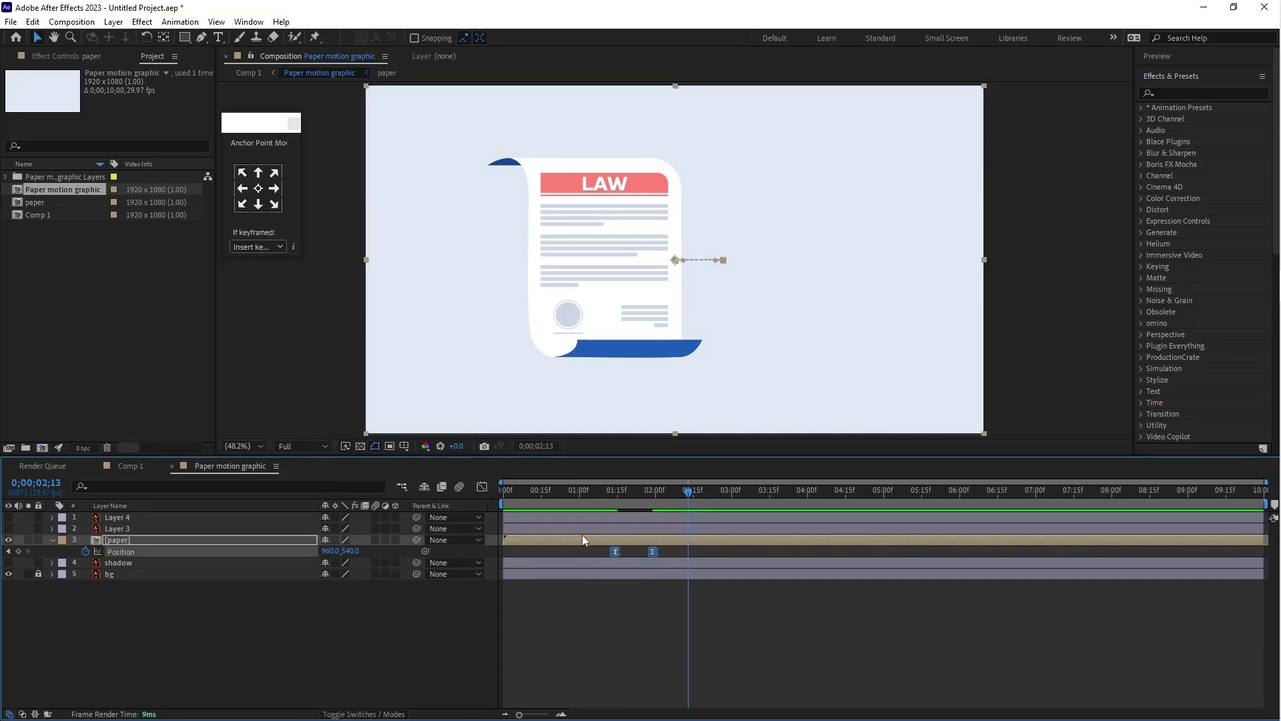
click(482, 487)
drag(558, 580, 676, 713)
key(equal)
key(equal)
drag(591, 661, 654, 682)
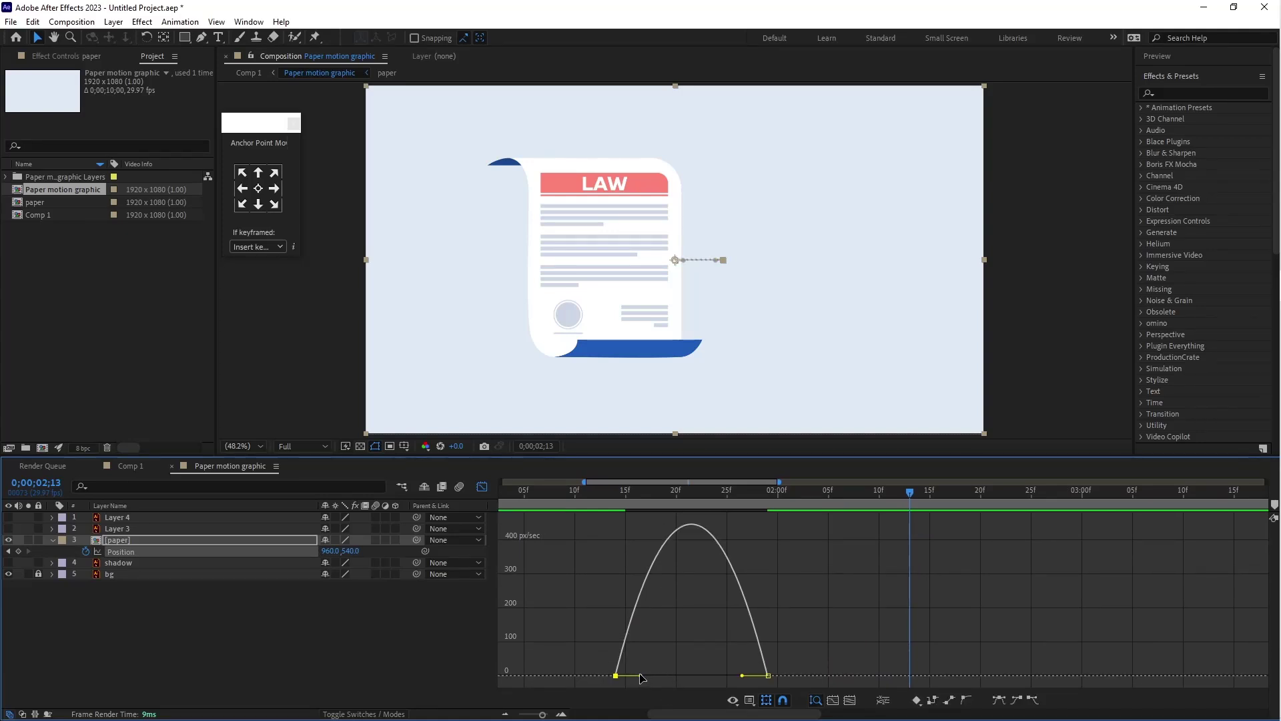
drag(602, 666, 635, 685)
drag(642, 676, 667, 675)
drag(741, 661, 775, 676)
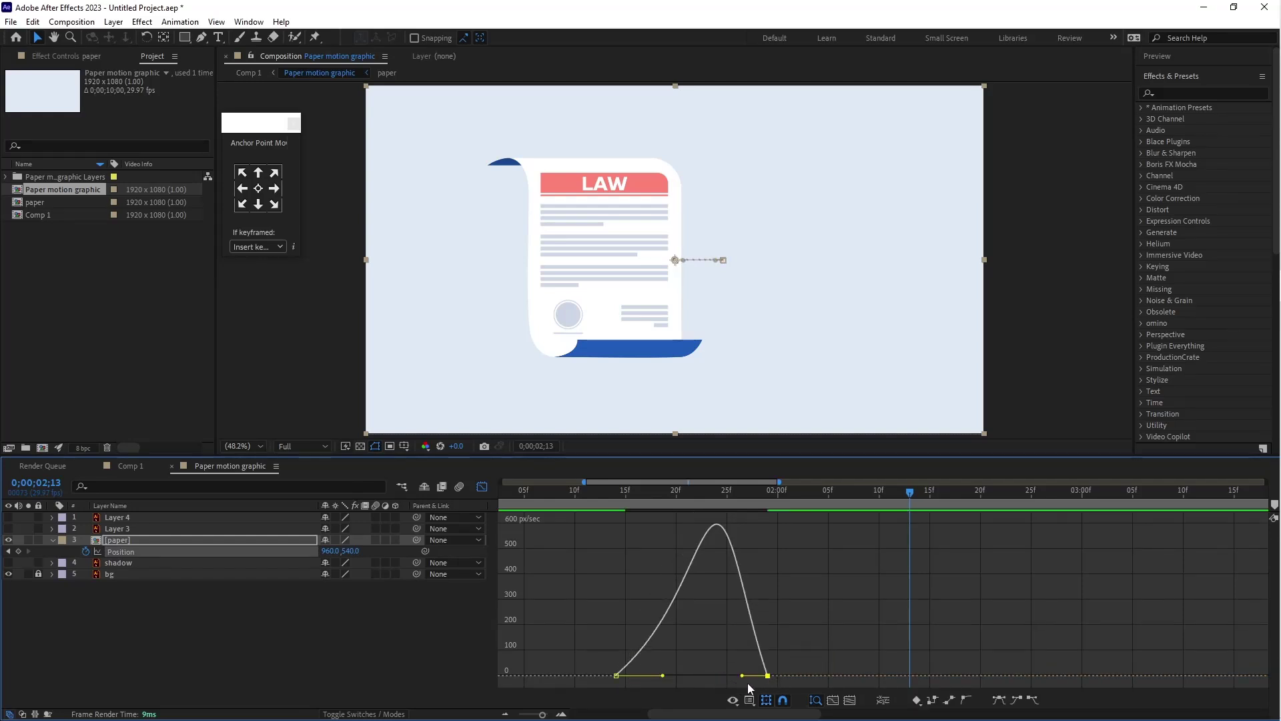
drag(742, 675, 723, 675)
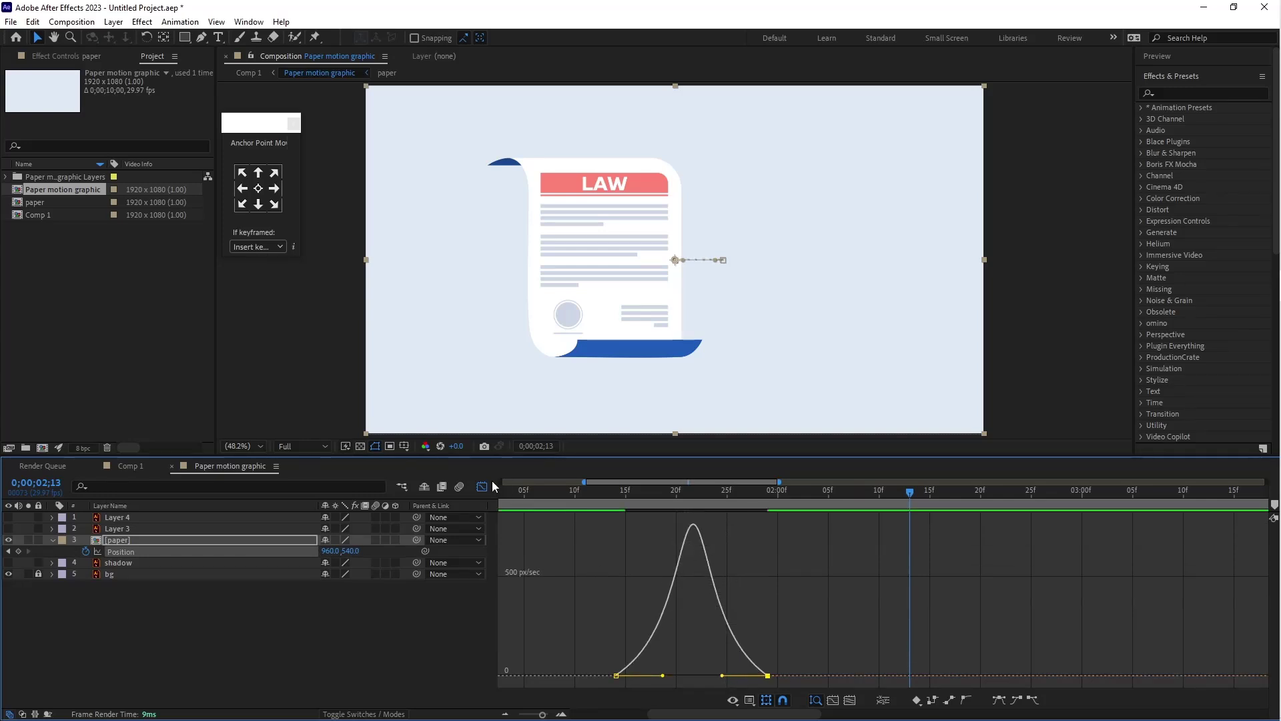
click(481, 487)
Play back the unrolling and sliding paper animation from frame 0 several times to check its timing
key(minus)
key(minus)
key(Home)
key(space)
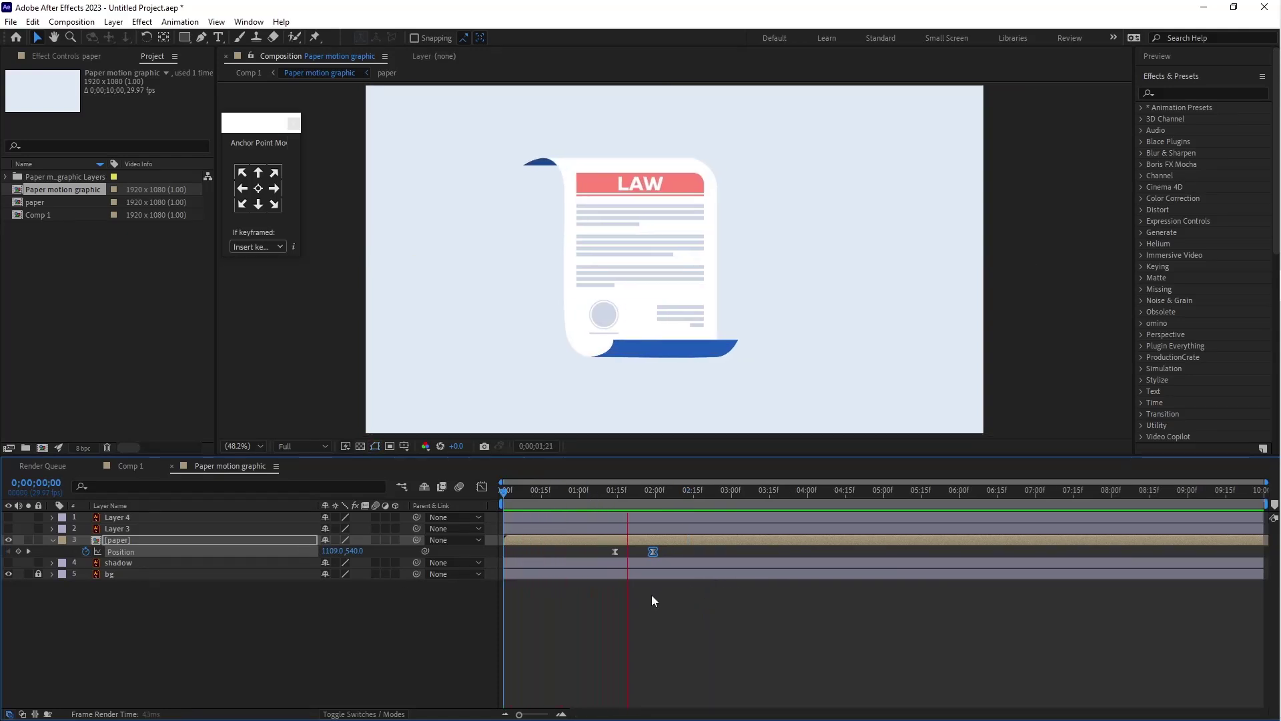
key(space)
key(space)
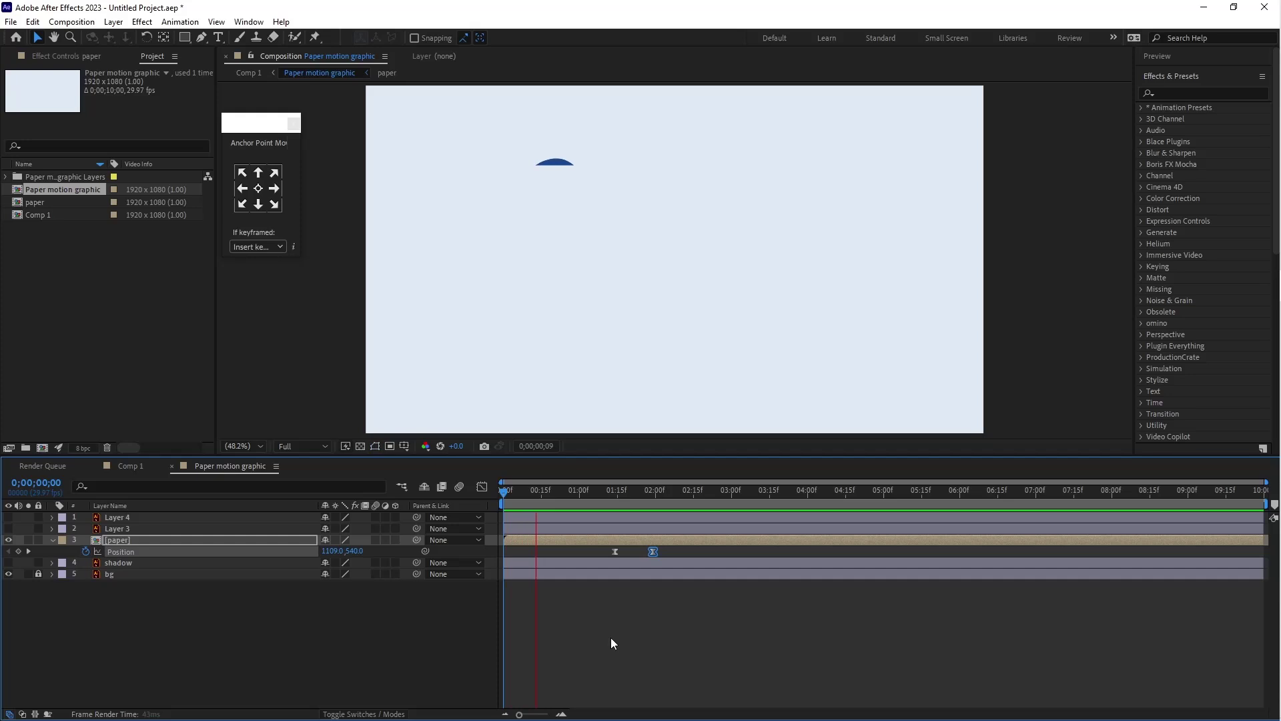
key(space)
key(space)
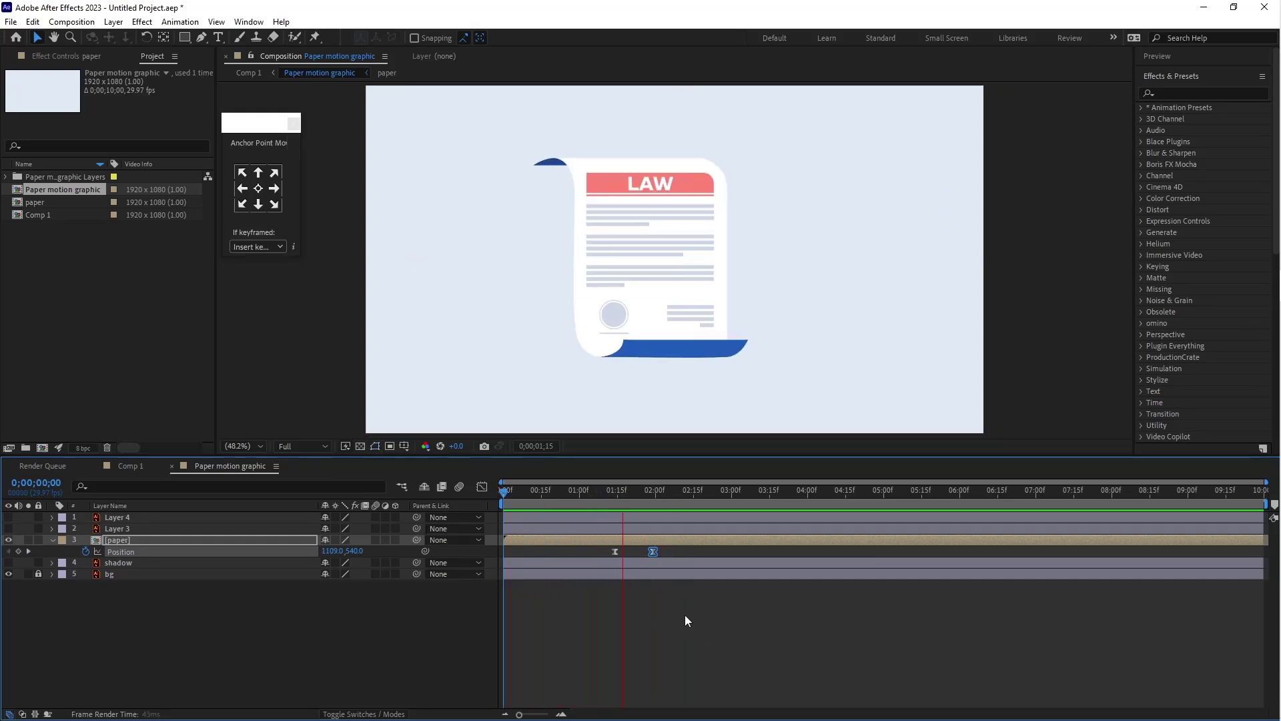
key(space)
key(space)
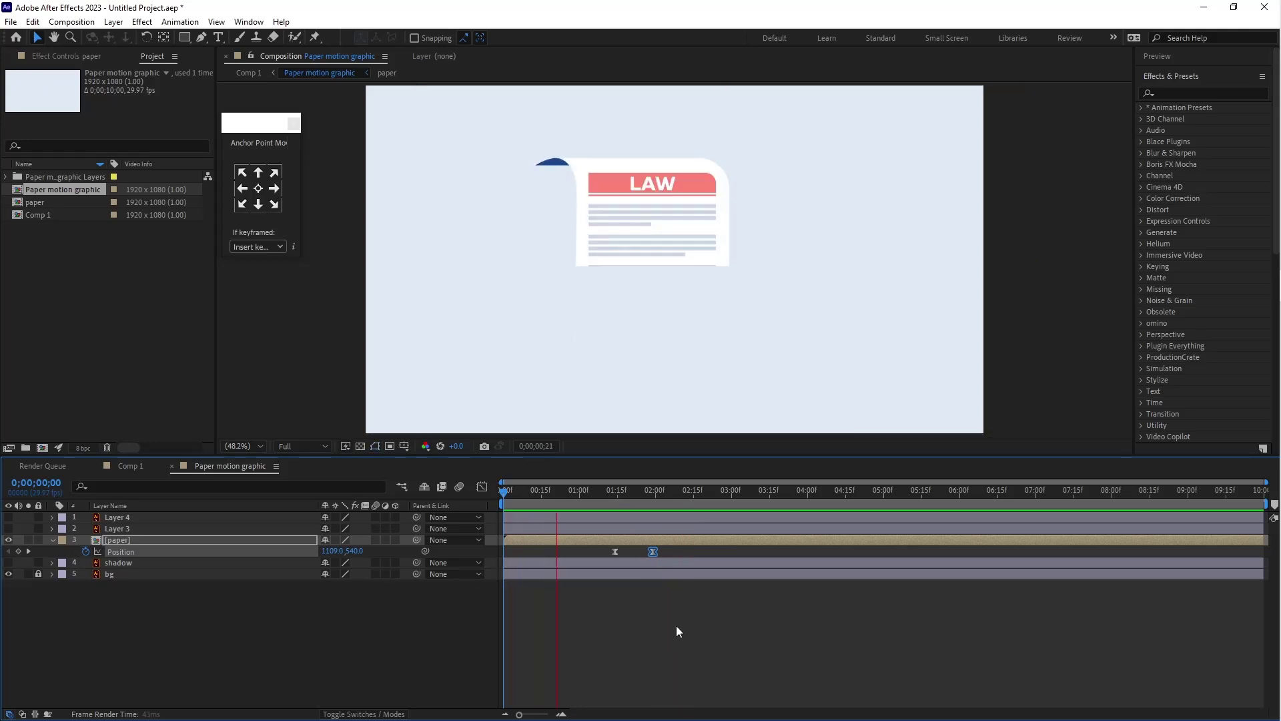
key(space)
Set the current time to 0;00;01;14 and make Layer 3 and Layer 4 visible
drag(607, 494, 616, 494)
click(618, 514)
click(590, 527)
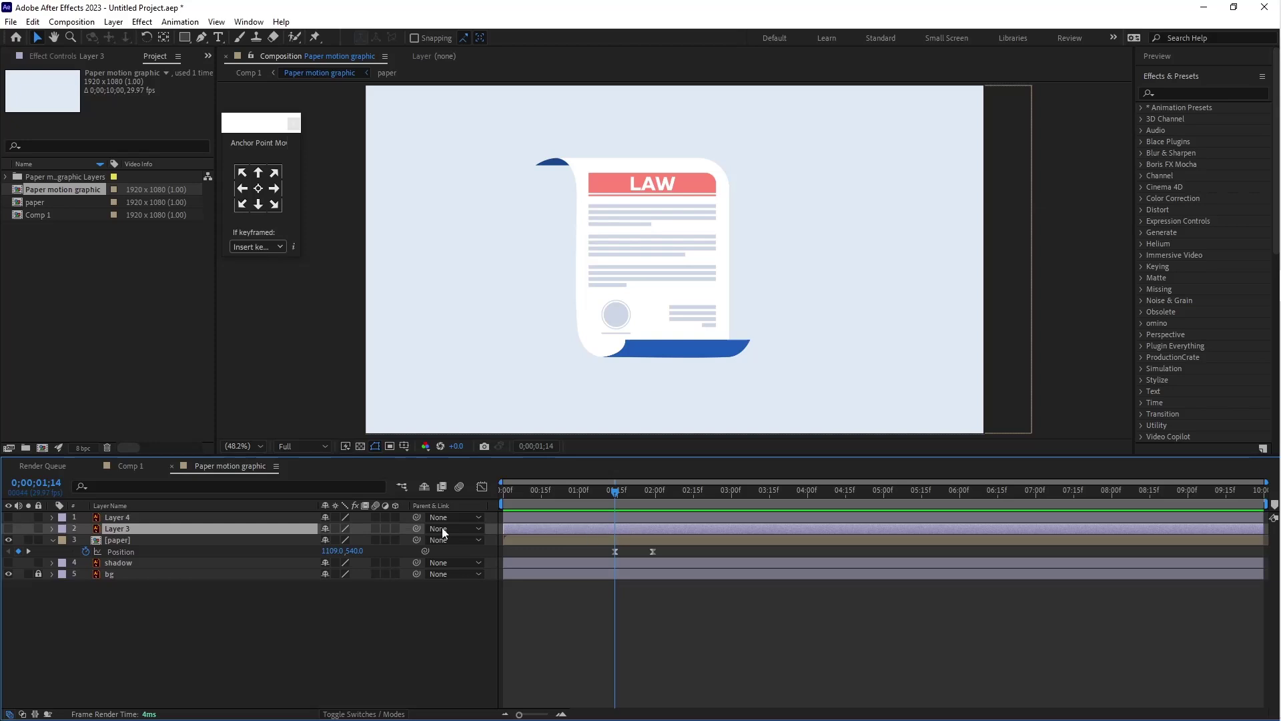
click(8, 528)
click(8, 517)
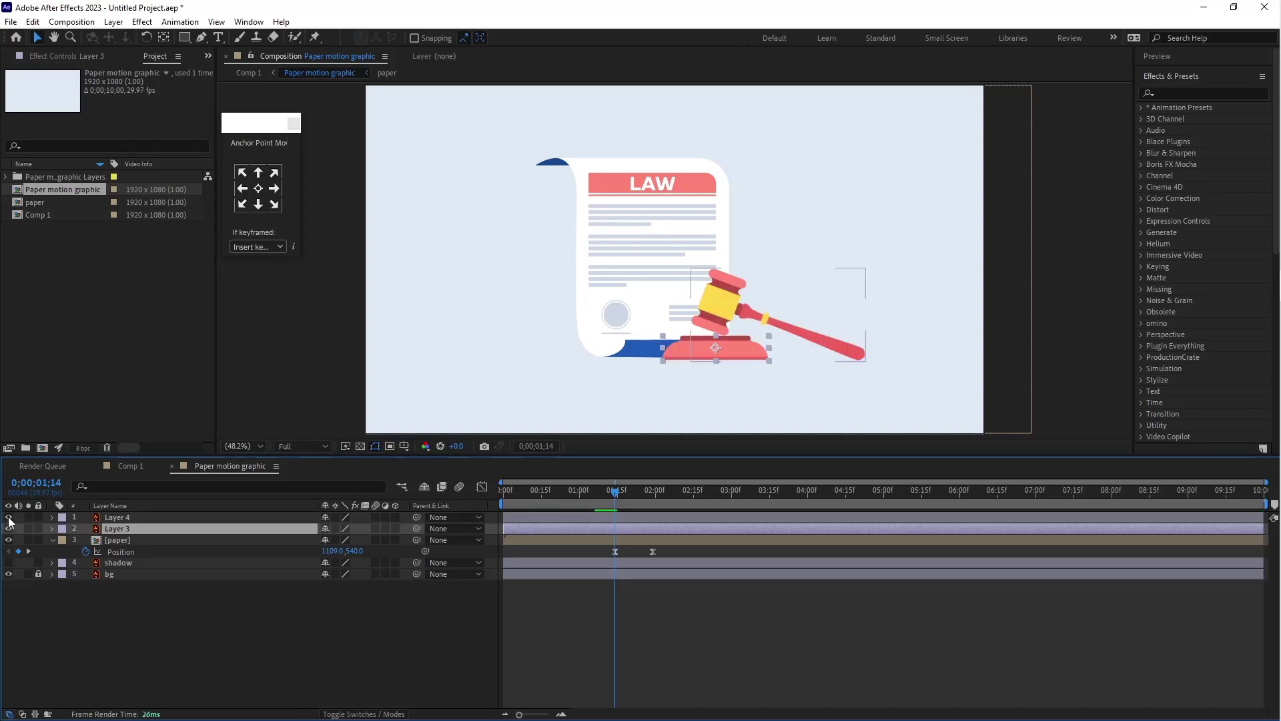
click(649, 618)
Move the anchor point of Layer 3, the gavel's sound block, to the centre of its bottom edge
click(607, 531)
key(slash)
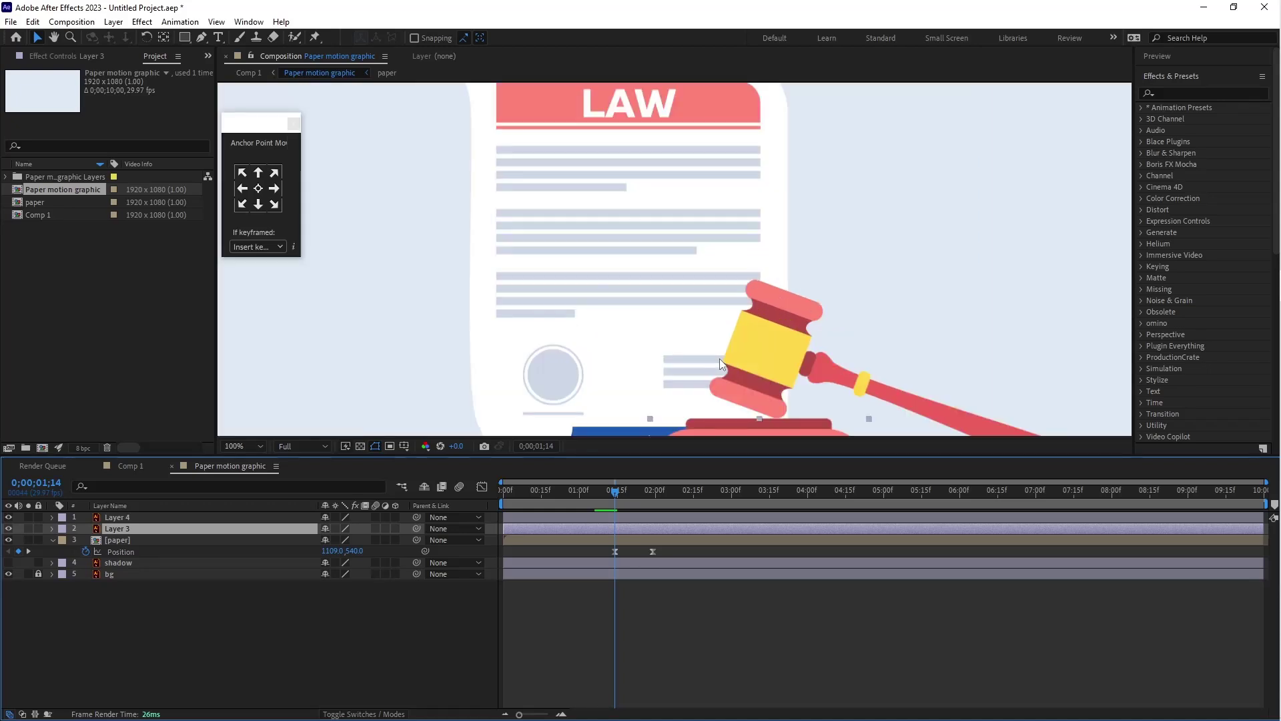
key(h)
drag(734, 360, 661, 230)
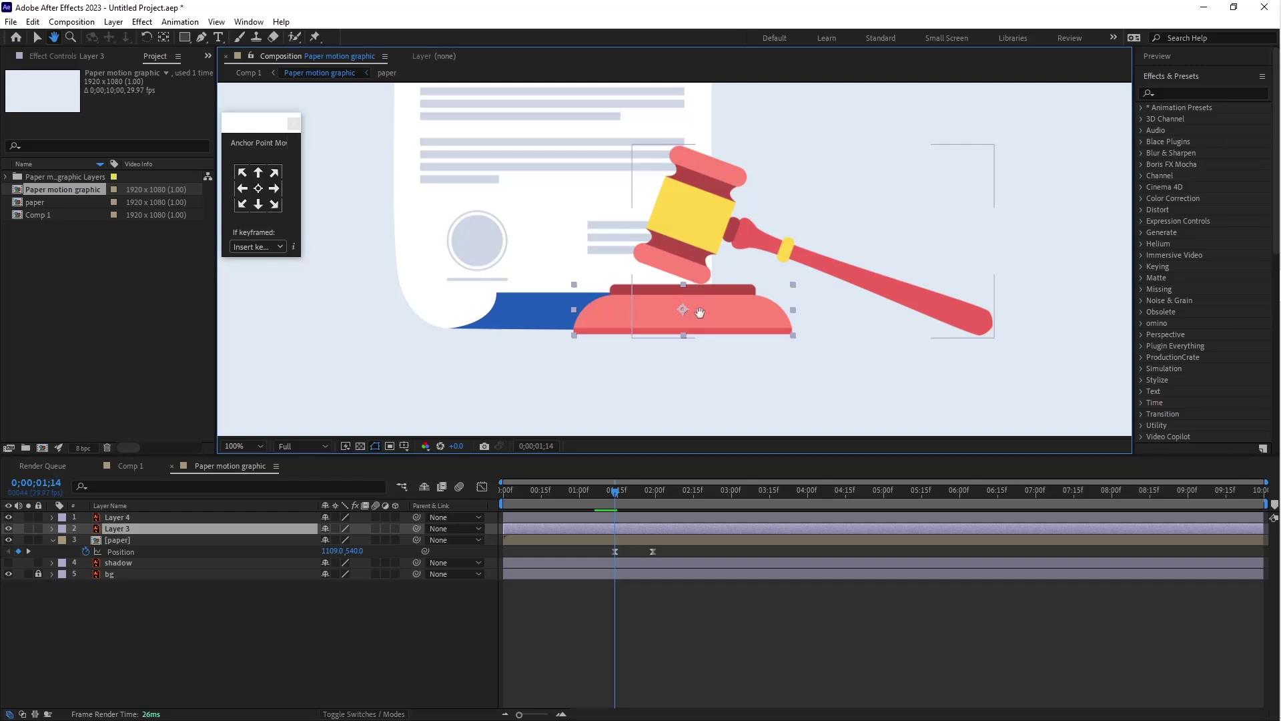
key(y)
drag(698, 309, 687, 331)
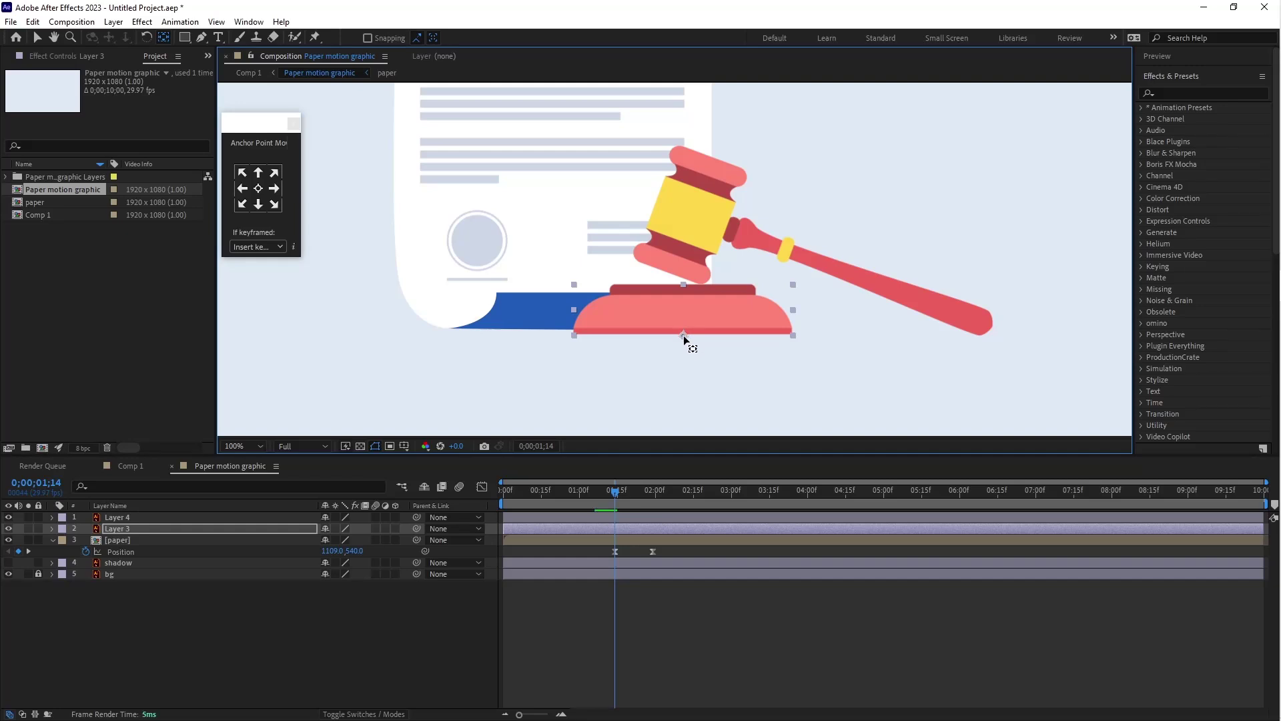
click(259, 128)
click(249, 22)
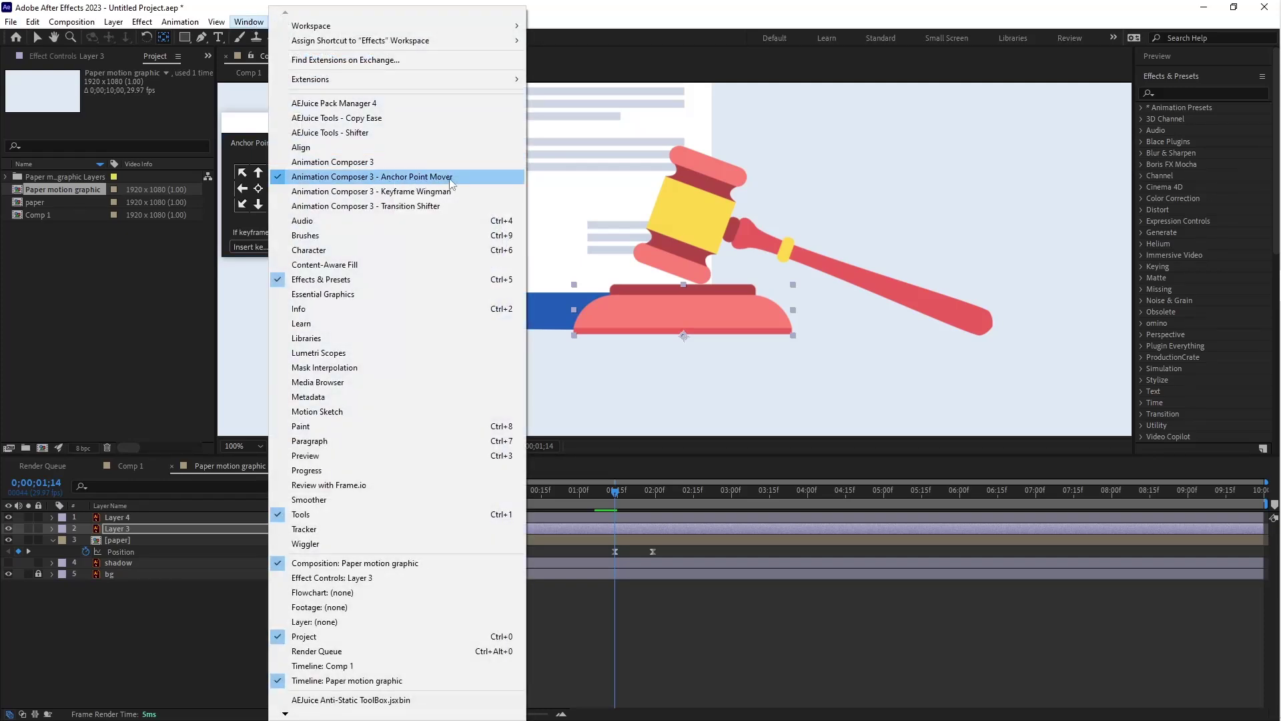
click(271, 210)
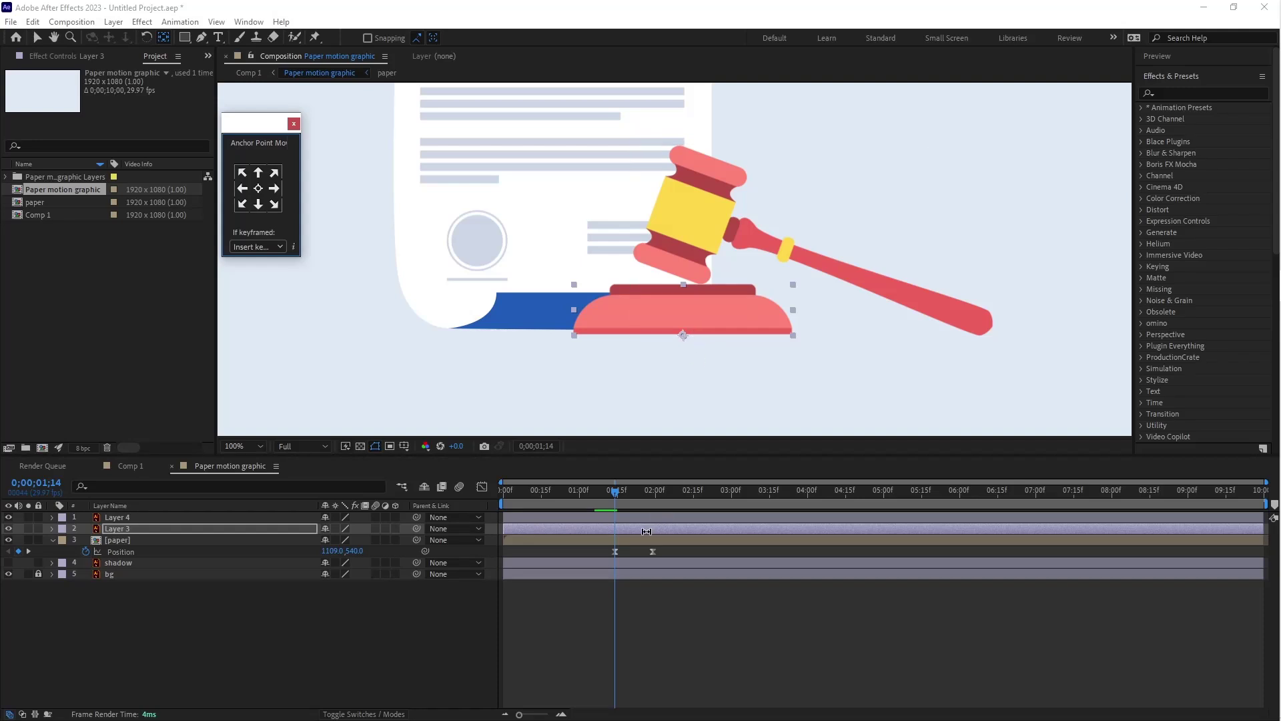
Move the anchor point of Layer 4, the gavel, to the far end of its handle
click(622, 517)
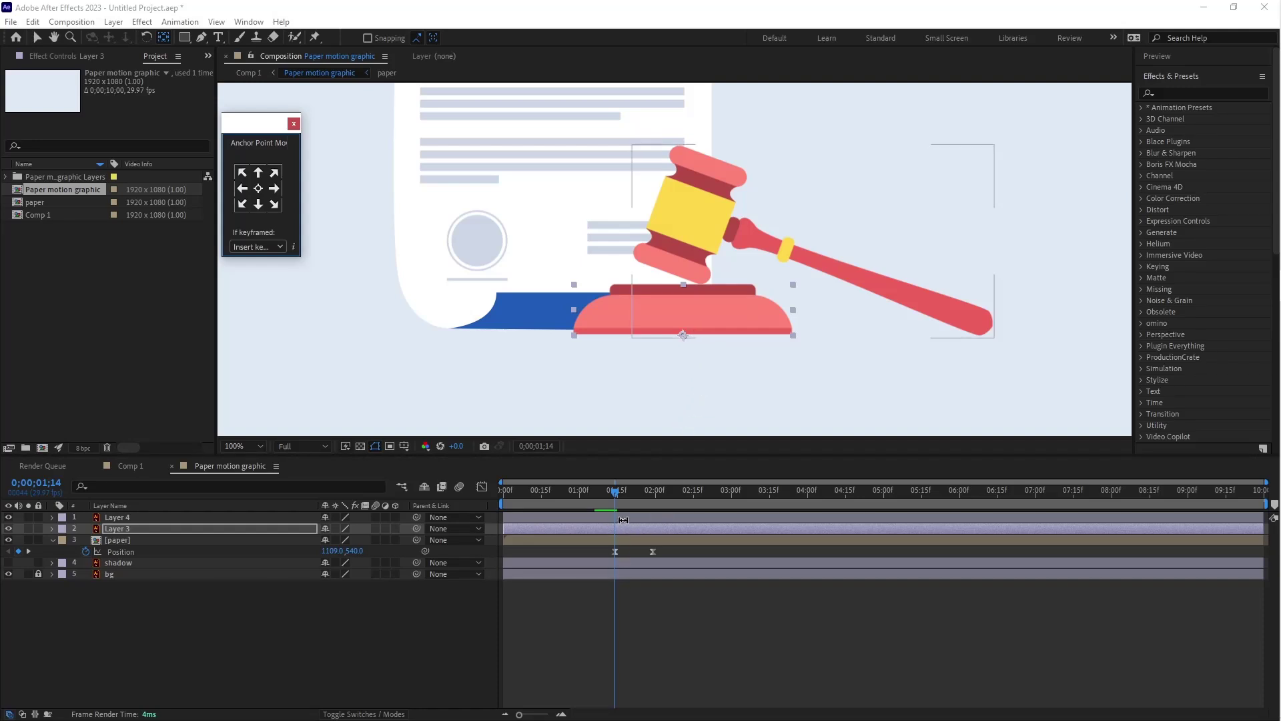
key(comma)
key(comma)
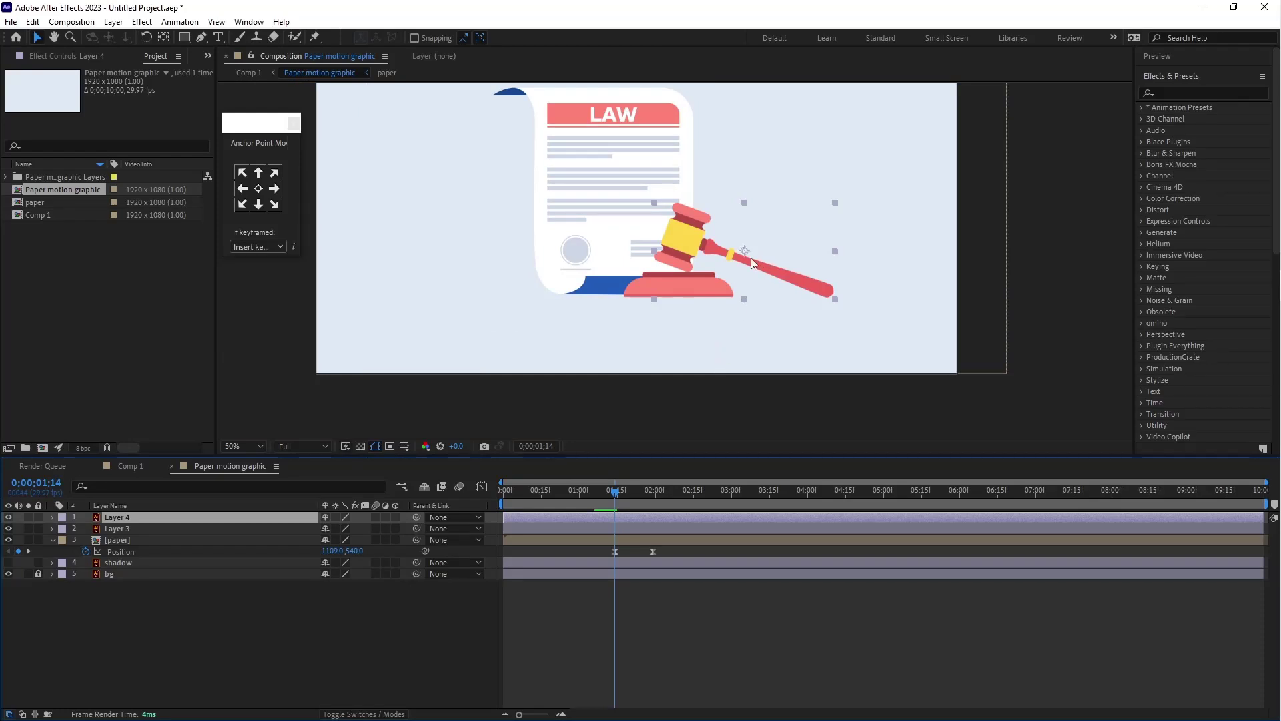
key(y)
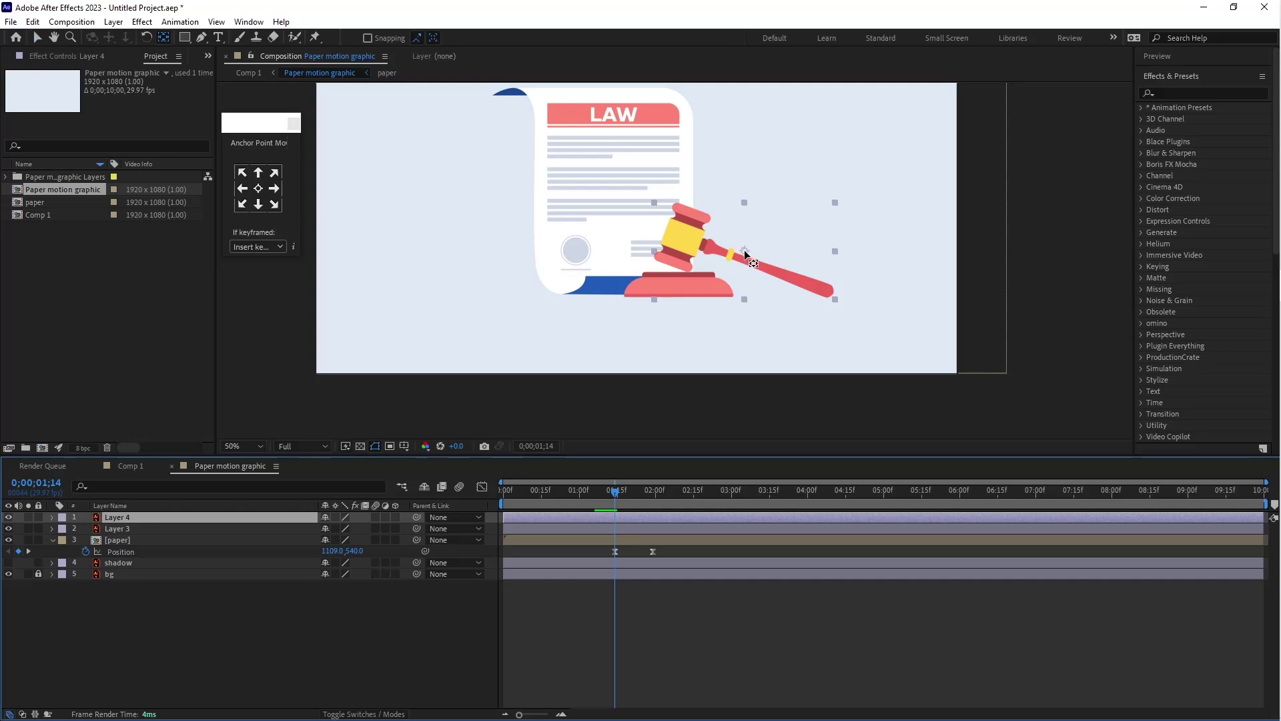
click(747, 251)
drag(763, 267, 832, 294)
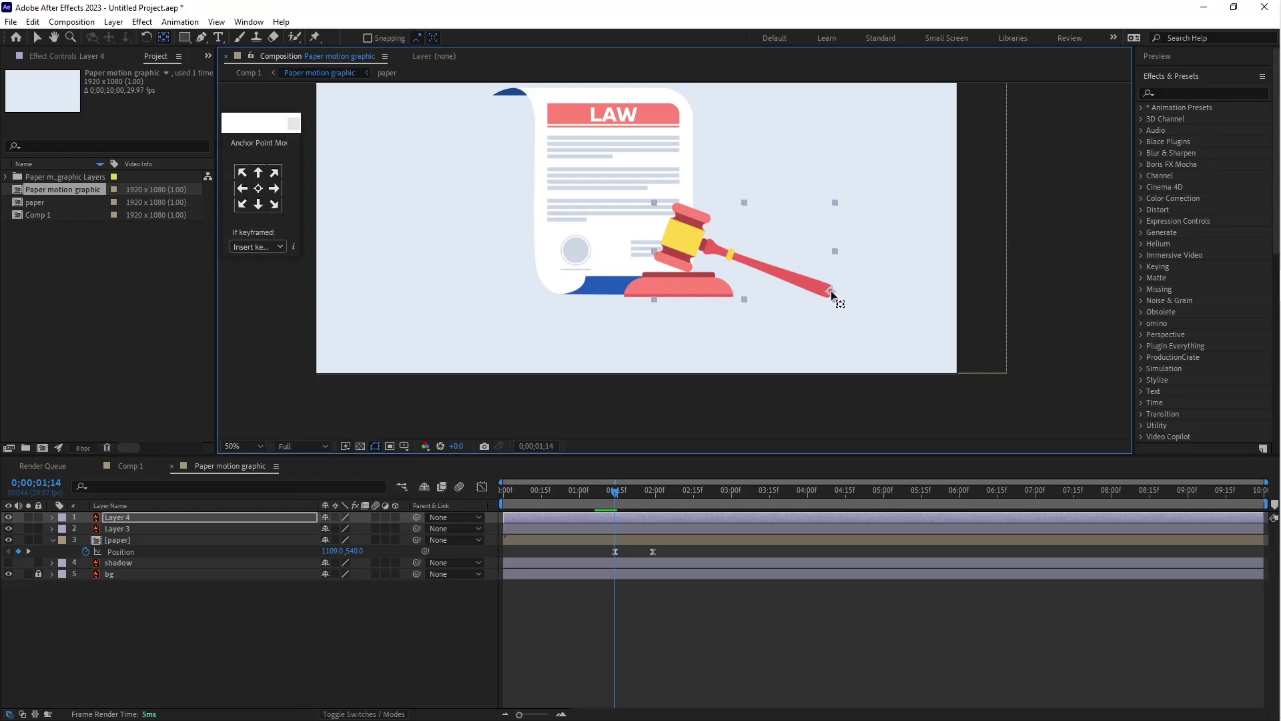
key(v)
Add Scale keyframes to Layer 3 at 0;00;01;14 and 0;00;01;21
click(614, 527)
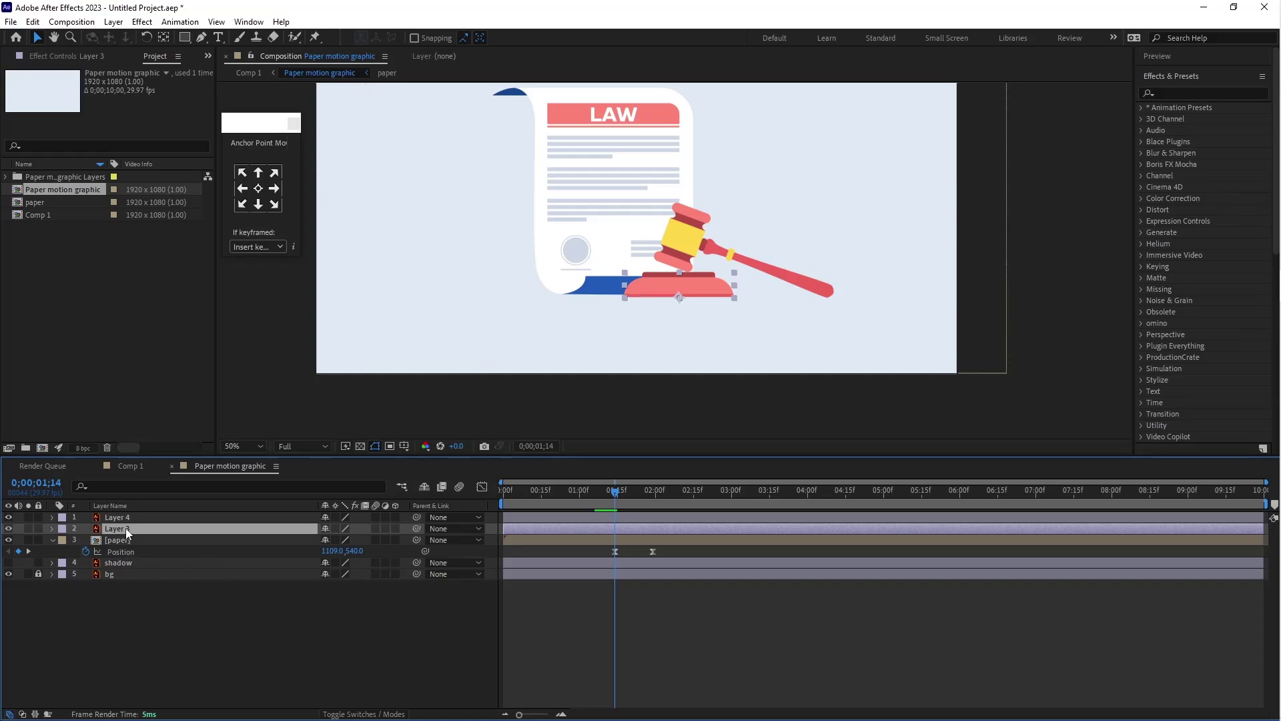
key(s)
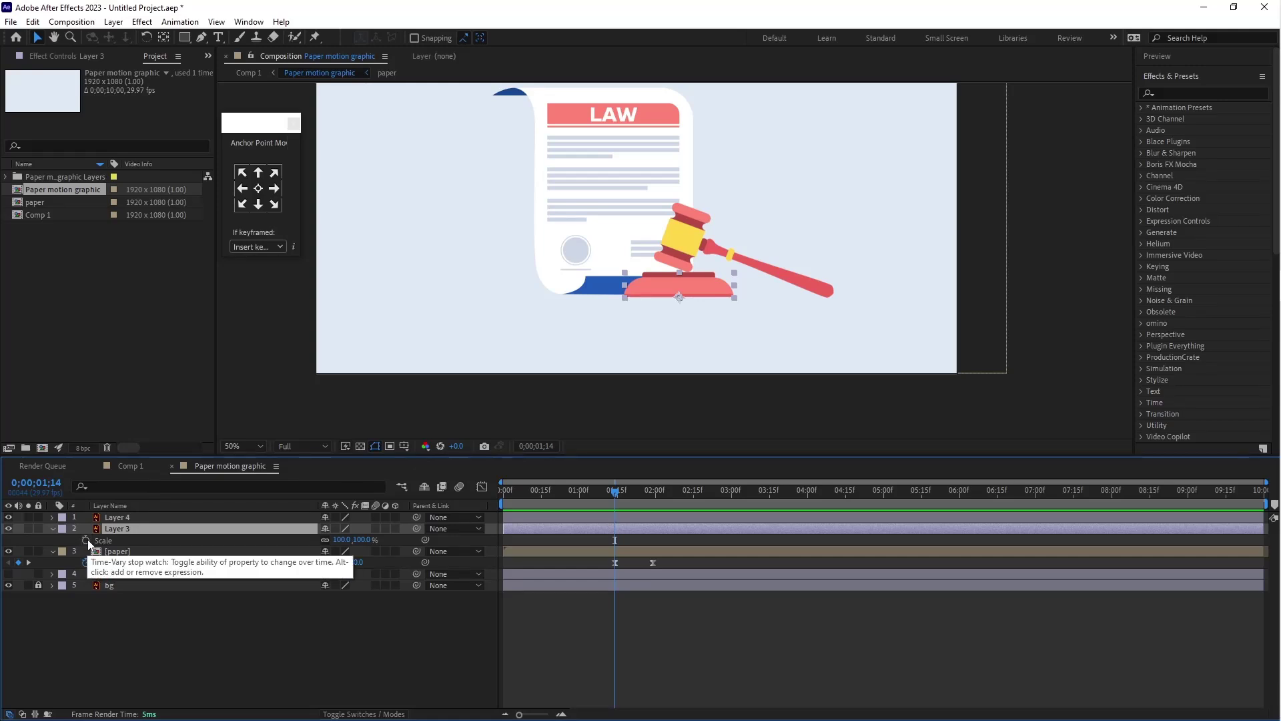
click(86, 540)
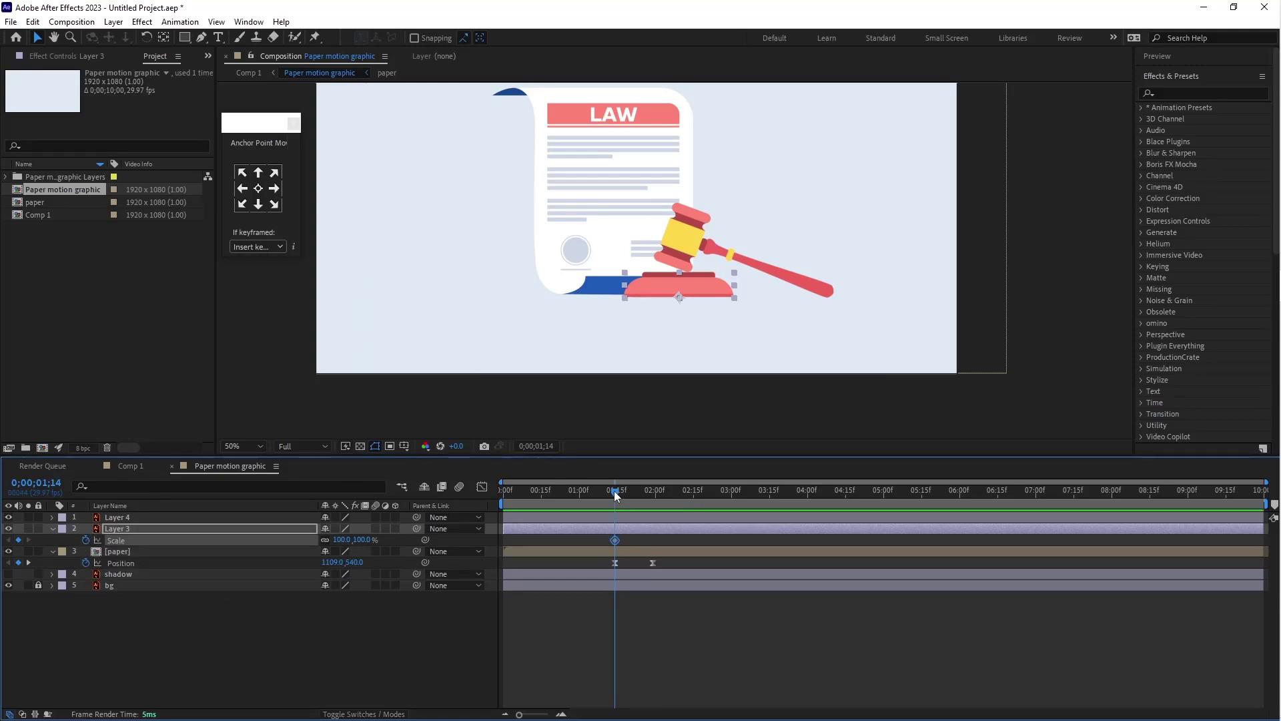
drag(615, 494, 633, 498)
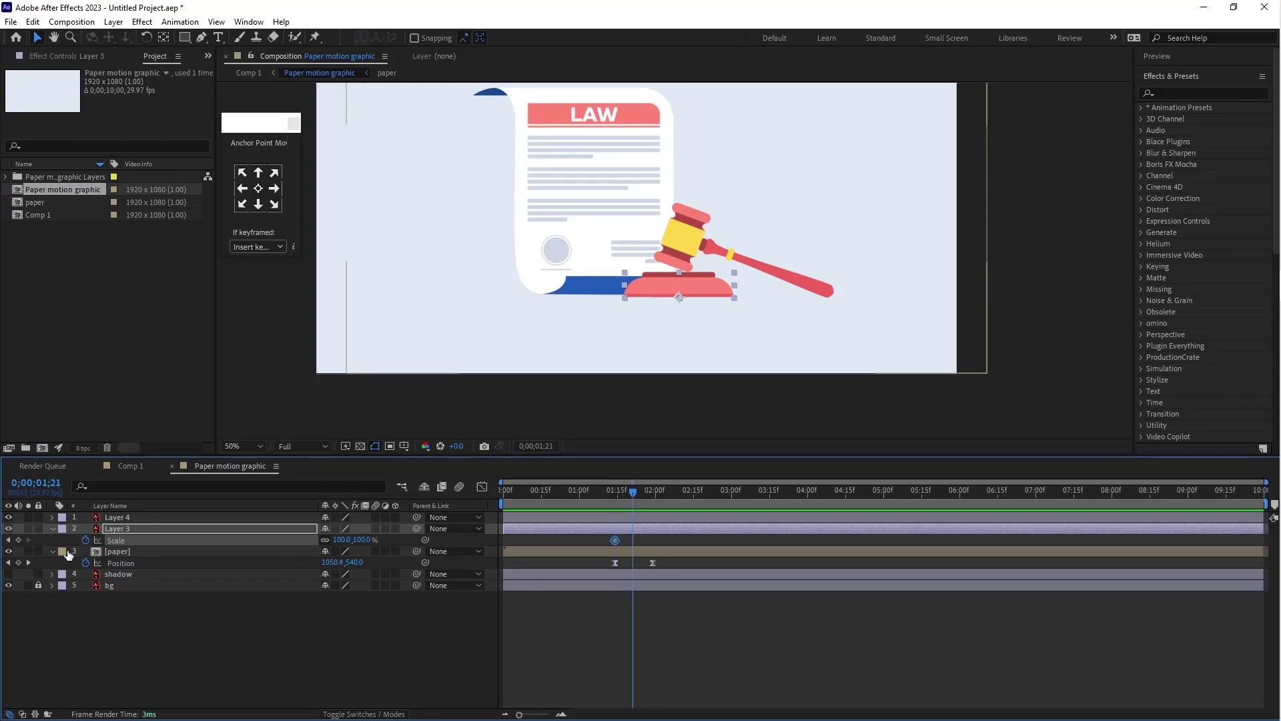
click(18, 540)
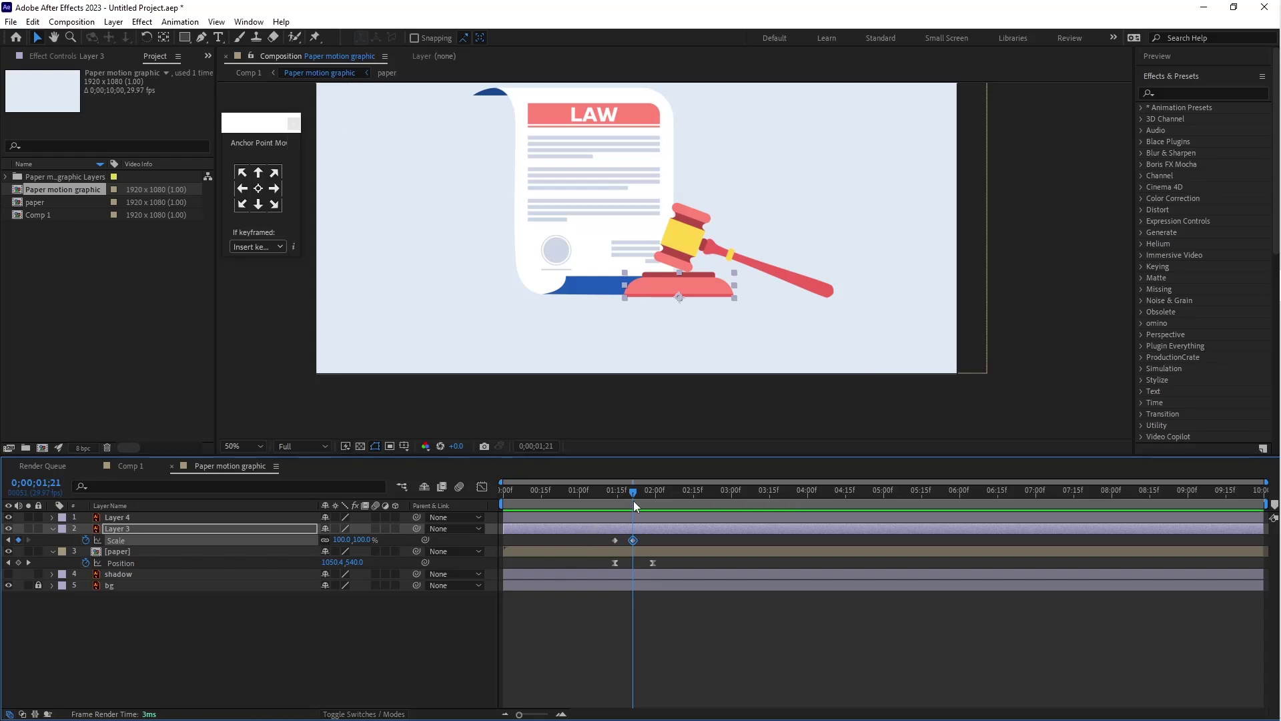
Set Layer 3's Scale to 0% at 0;00;01;14 and to 105% at 0;00;01;21
drag(632, 494, 615, 502)
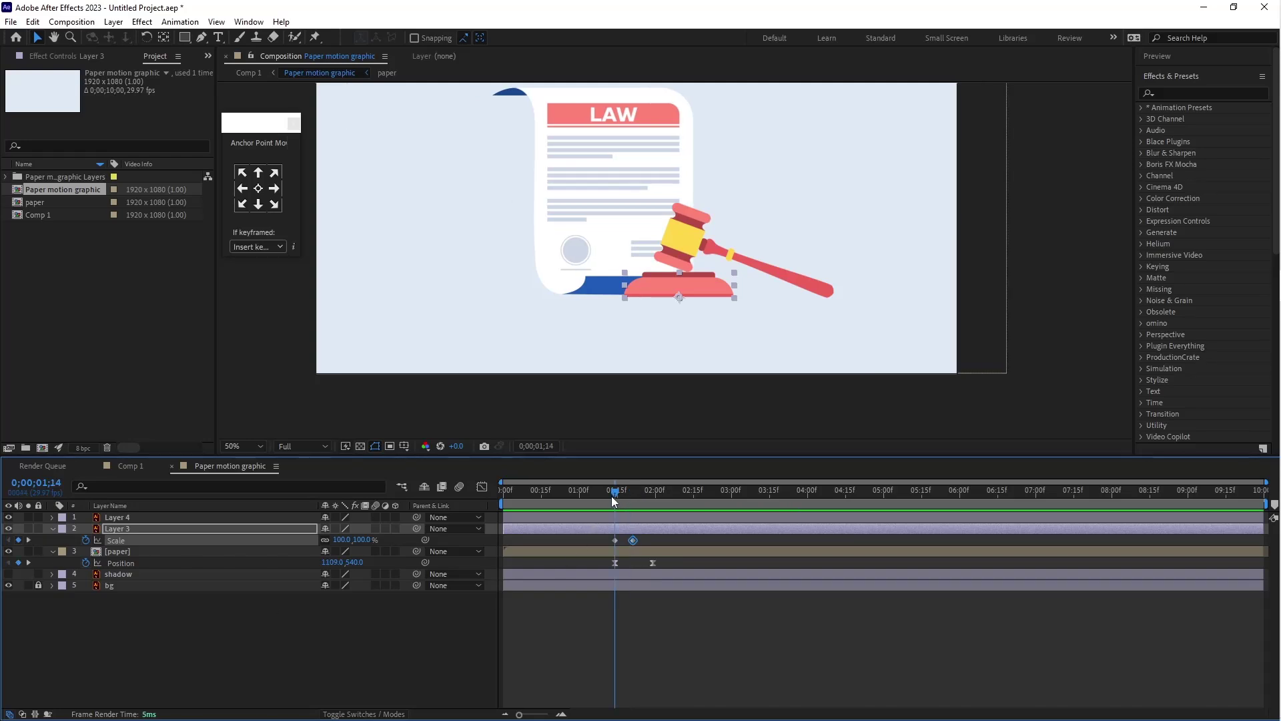
click(340, 540)
text(0)
key(Return)
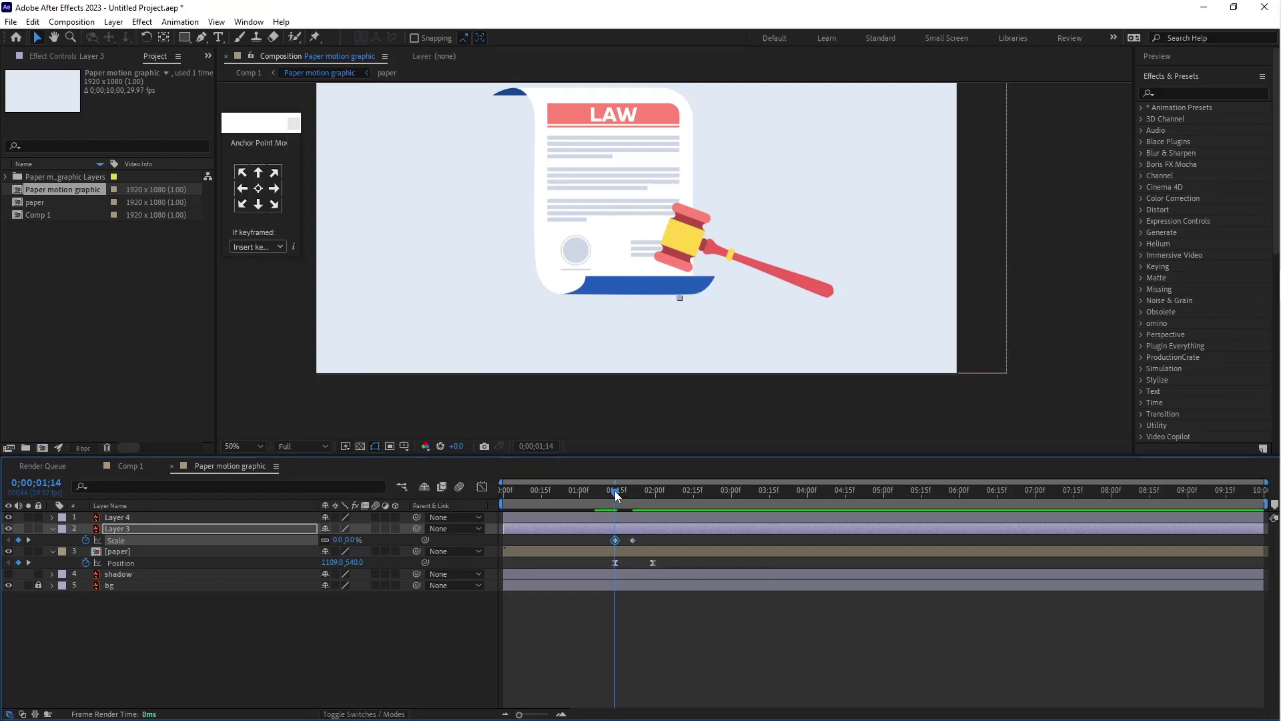
drag(615, 494, 634, 499)
click(345, 540)
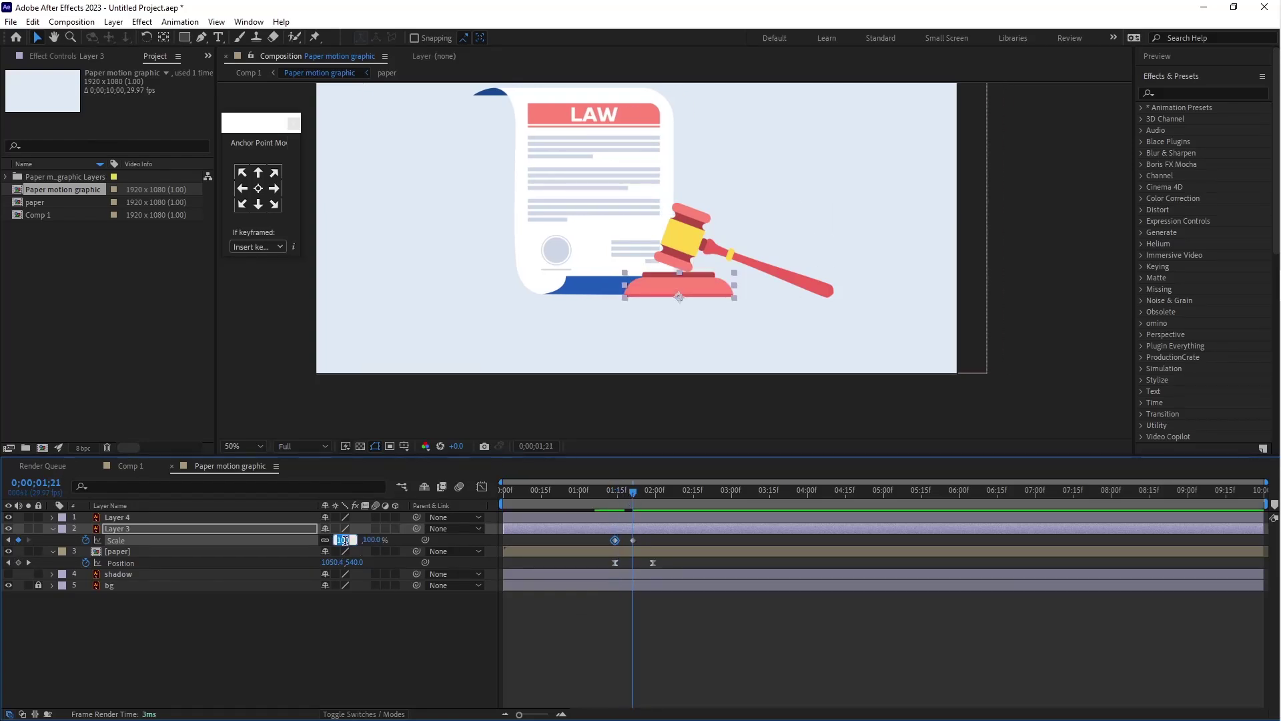
text(105)
key(Return)
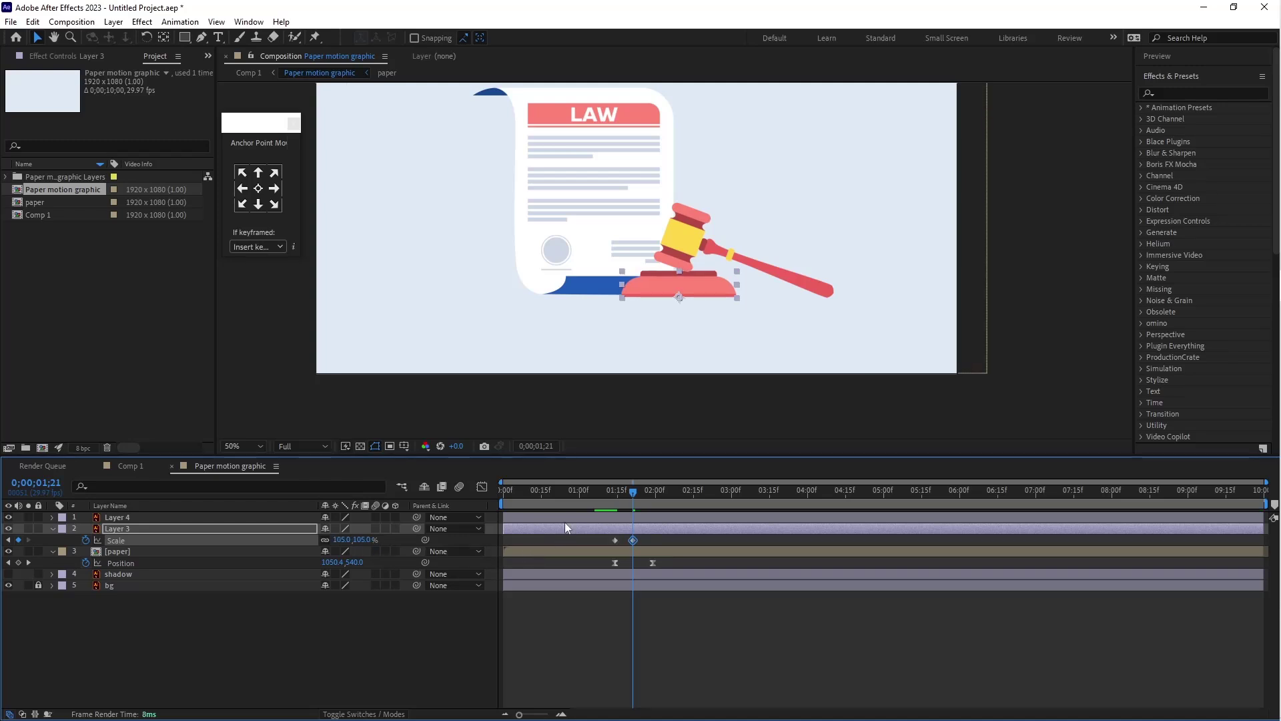
Add Scale keyframes to Layer 3 of 95% at 0;00;01;27 and 100% at 0;00;02;05
drag(632, 491, 648, 491)
click(18, 540)
click(341, 540)
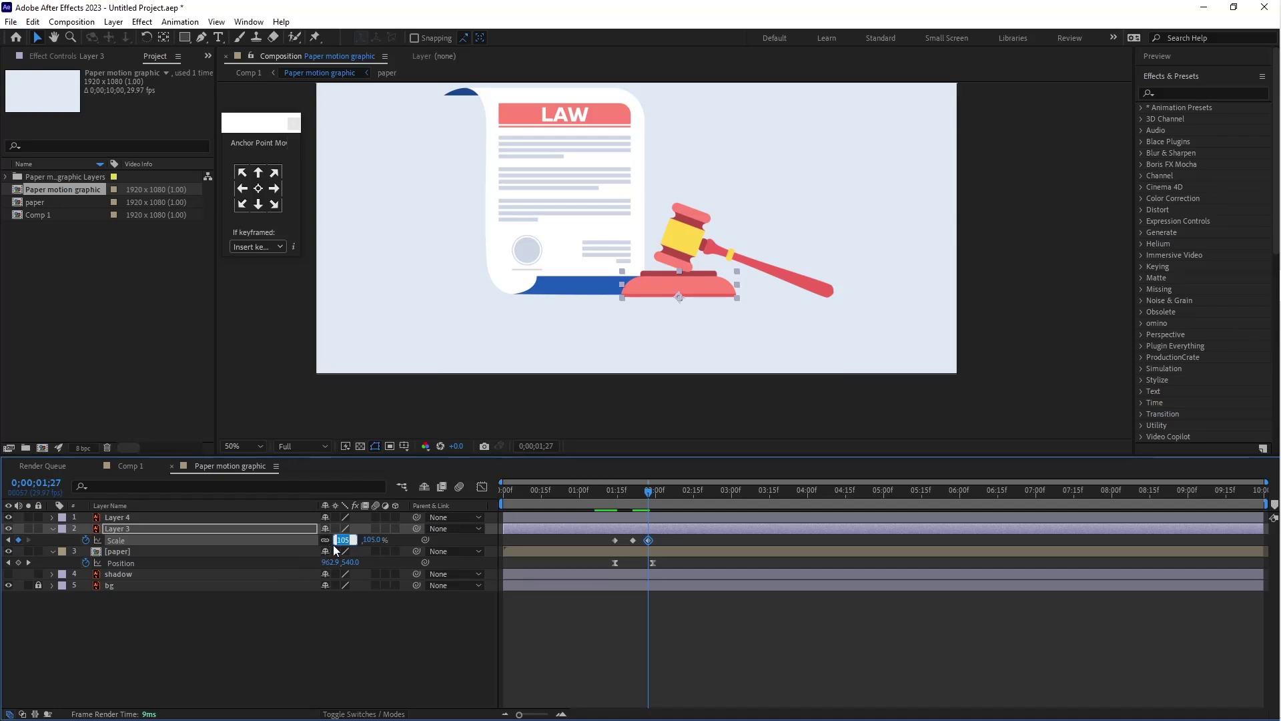
text(95)
key(Return)
drag(649, 493, 668, 498)
click(340, 540)
text(100)
key(Return)
Apply Easy Ease to all four of Layer 3's Scale keyframes and preview the sound block's pop-in
drag(686, 538, 604, 548)
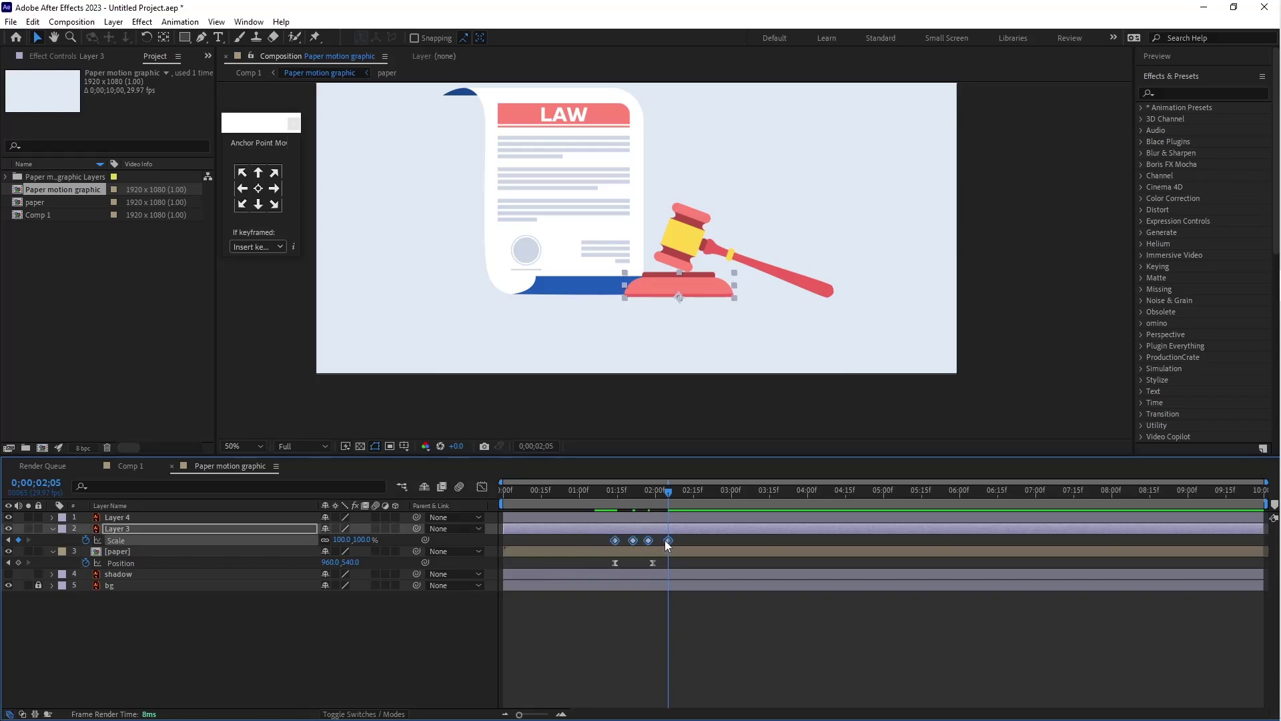
right_click(668, 540)
mouse_move(785, 533)
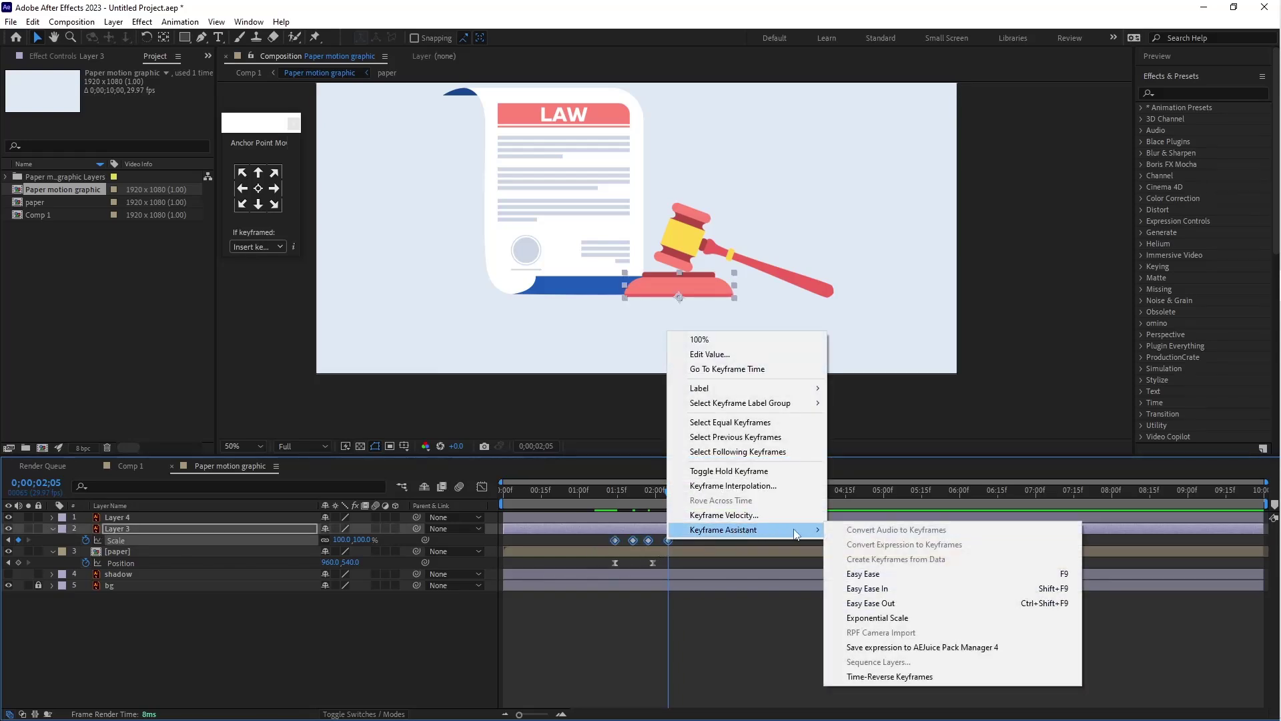
click(901, 575)
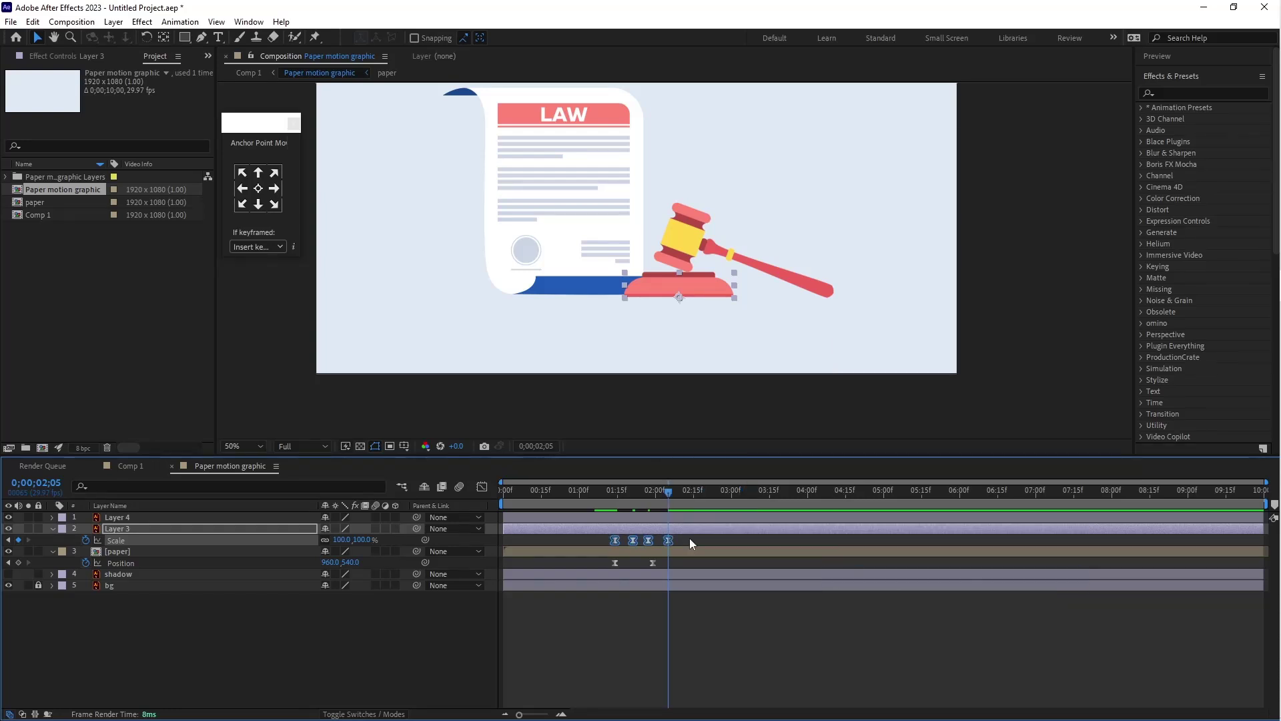
click(592, 503)
key(space)
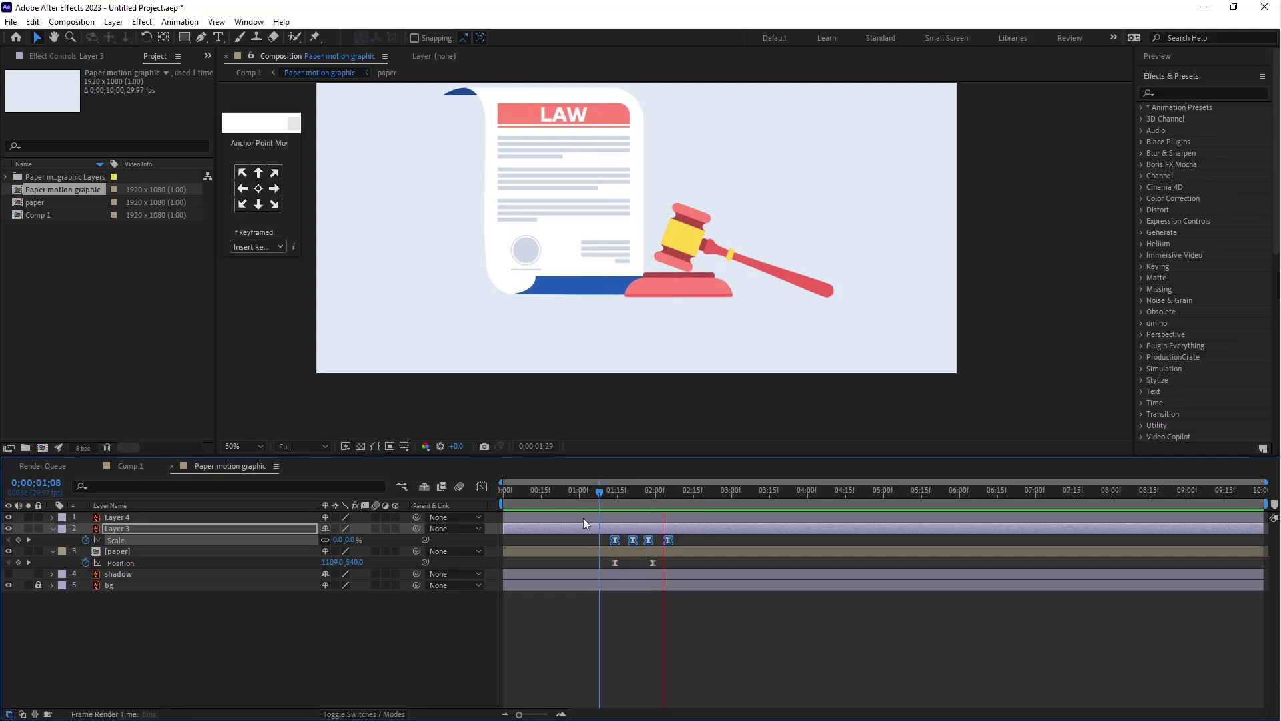
click(575, 497)
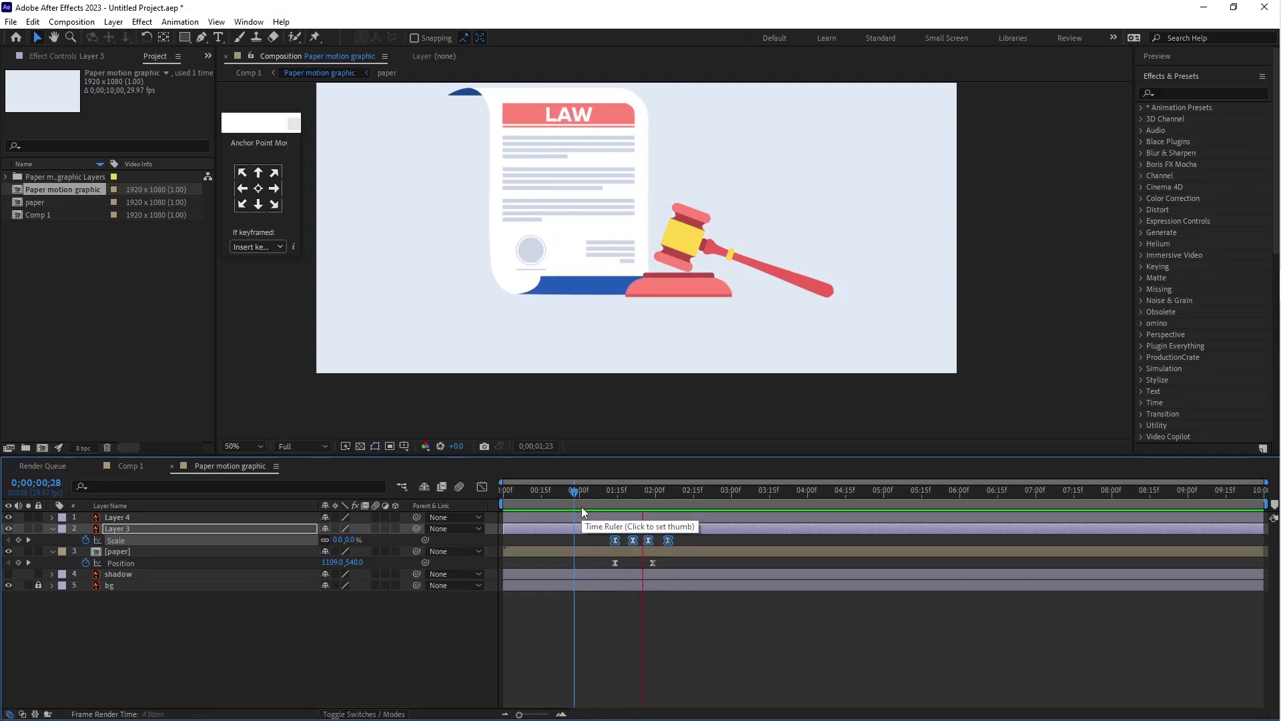
key(space)
Shift Layer 3's four Scale keyframes together to start at 0;00;01;19 and preview the timing
drag(614, 540, 627, 540)
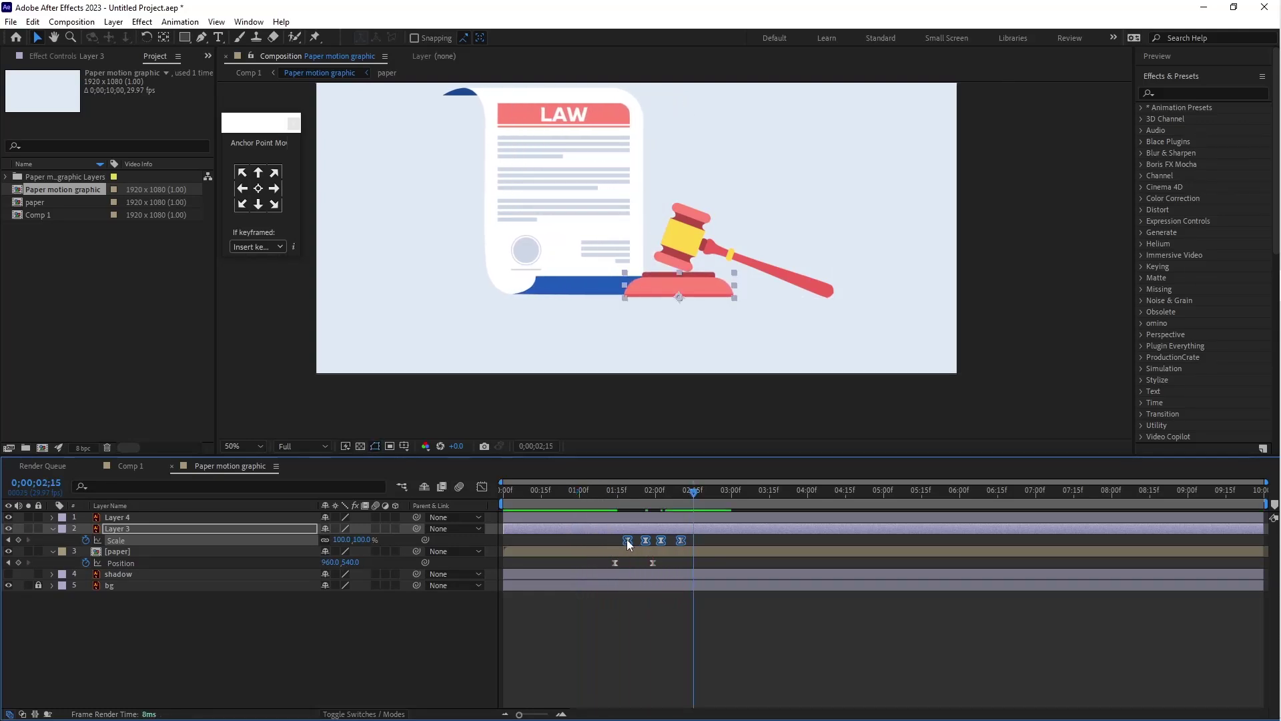
click(590, 494)
key(space)
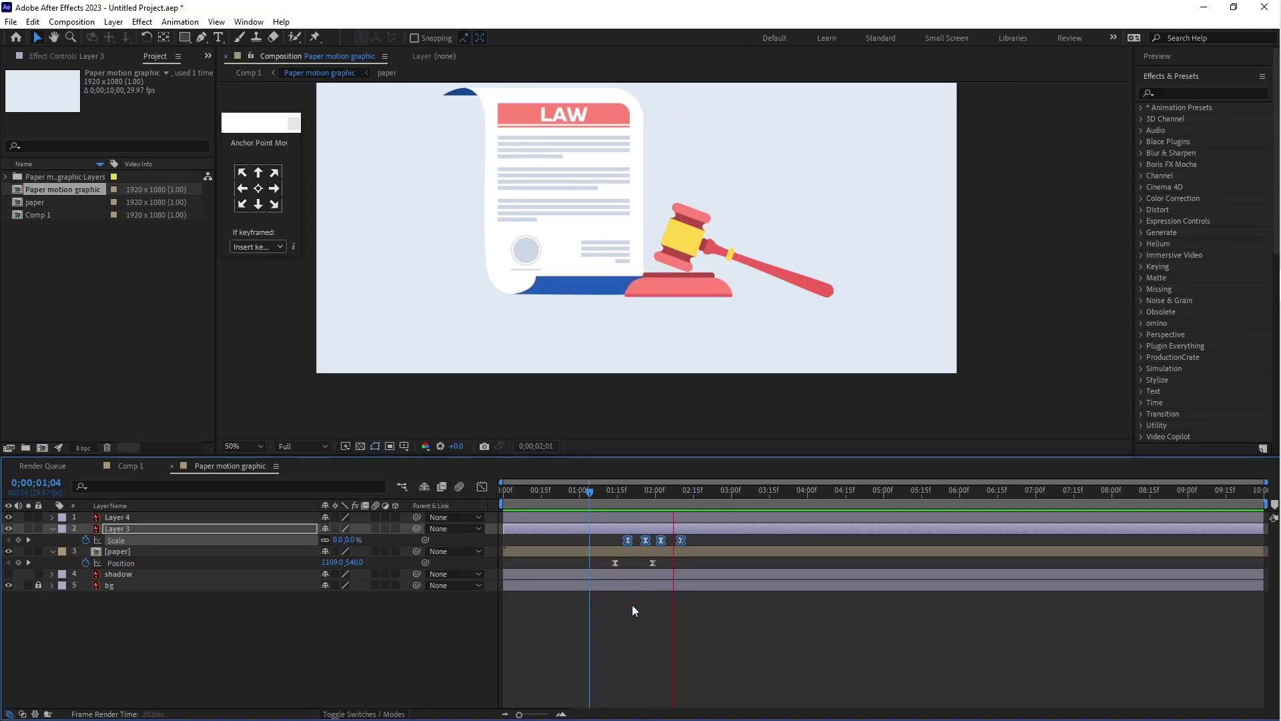
Keyframe Layer 4's Scale at 0% at 0;00;01;19 and at 100% at 0;00;01;28
click(626, 496)
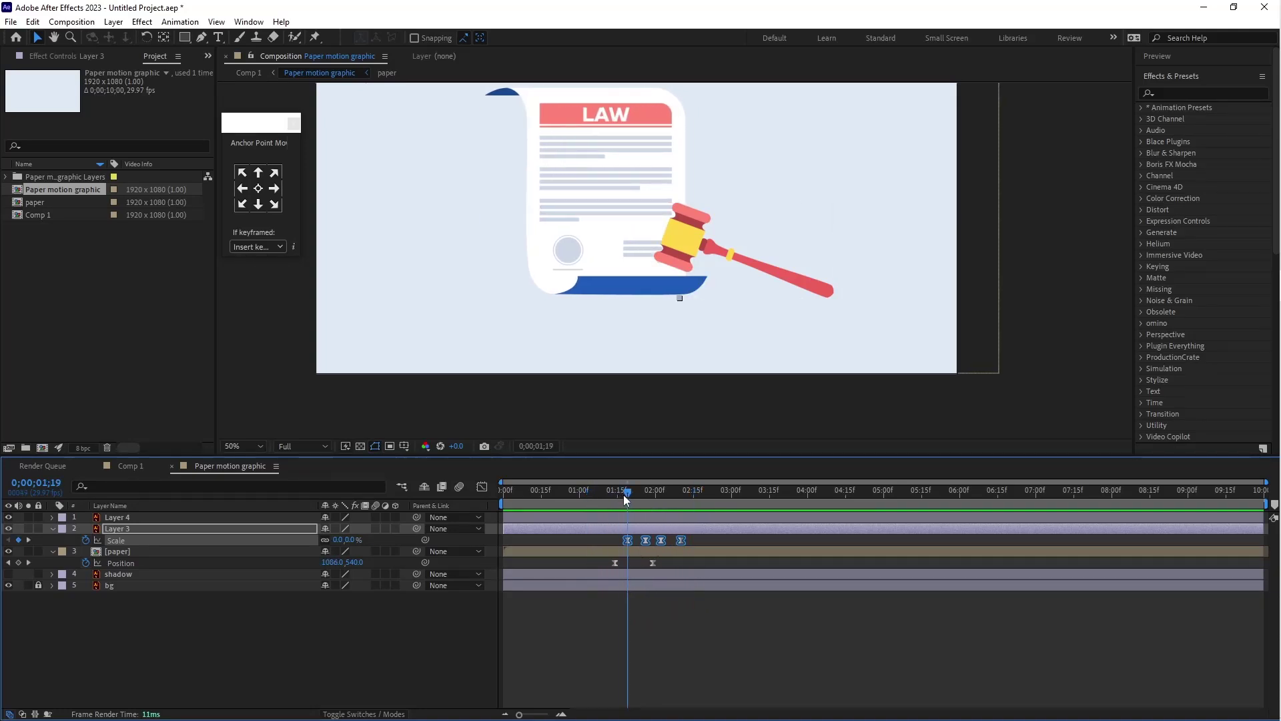
click(630, 518)
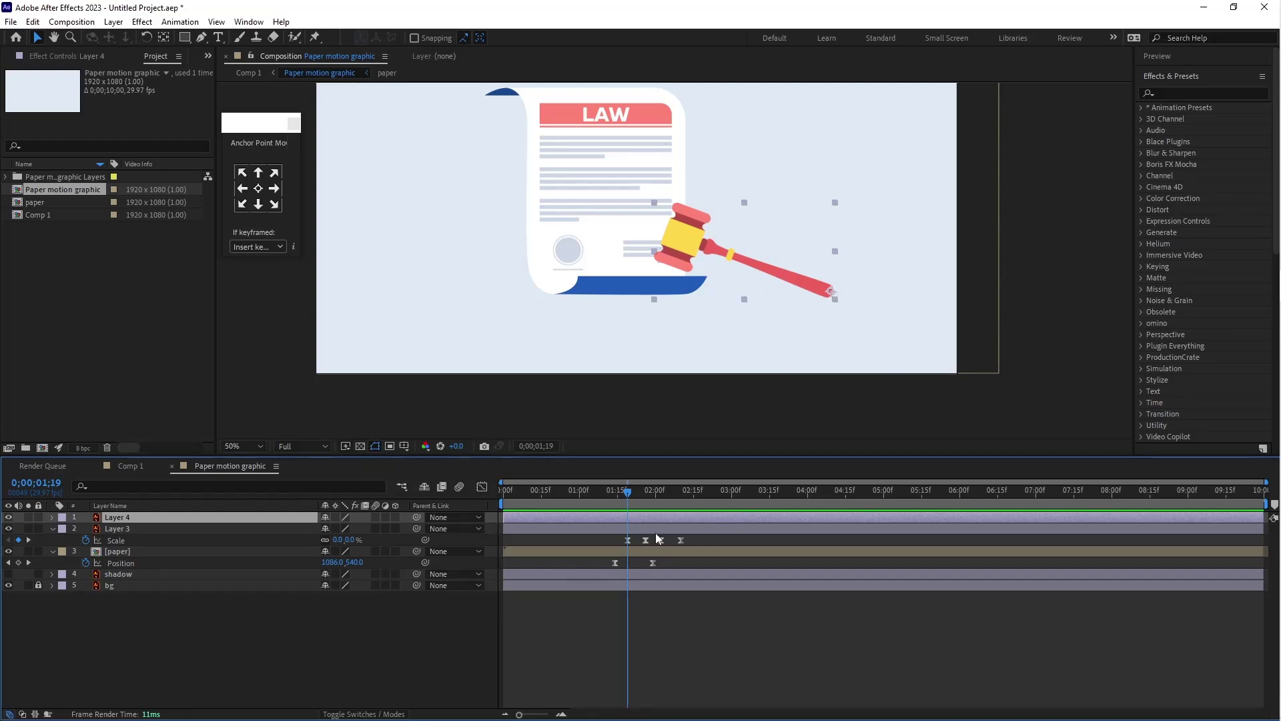
mouse_move(645, 544)
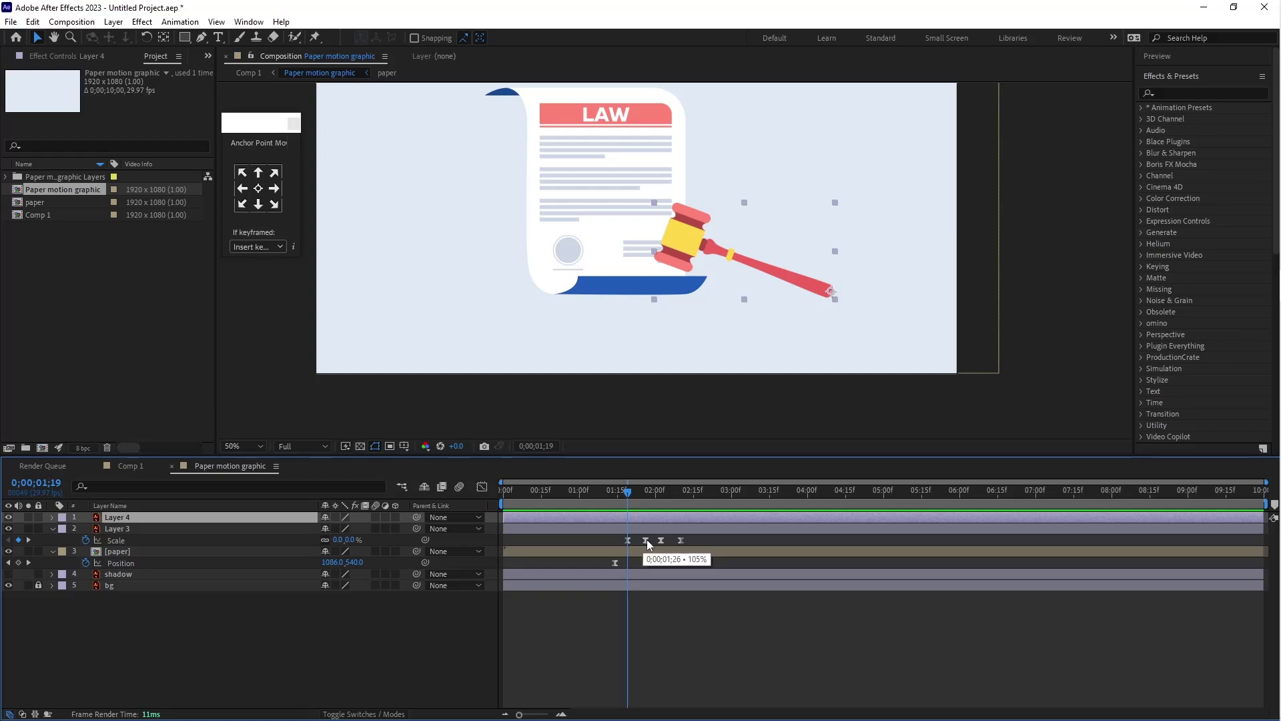
key(s)
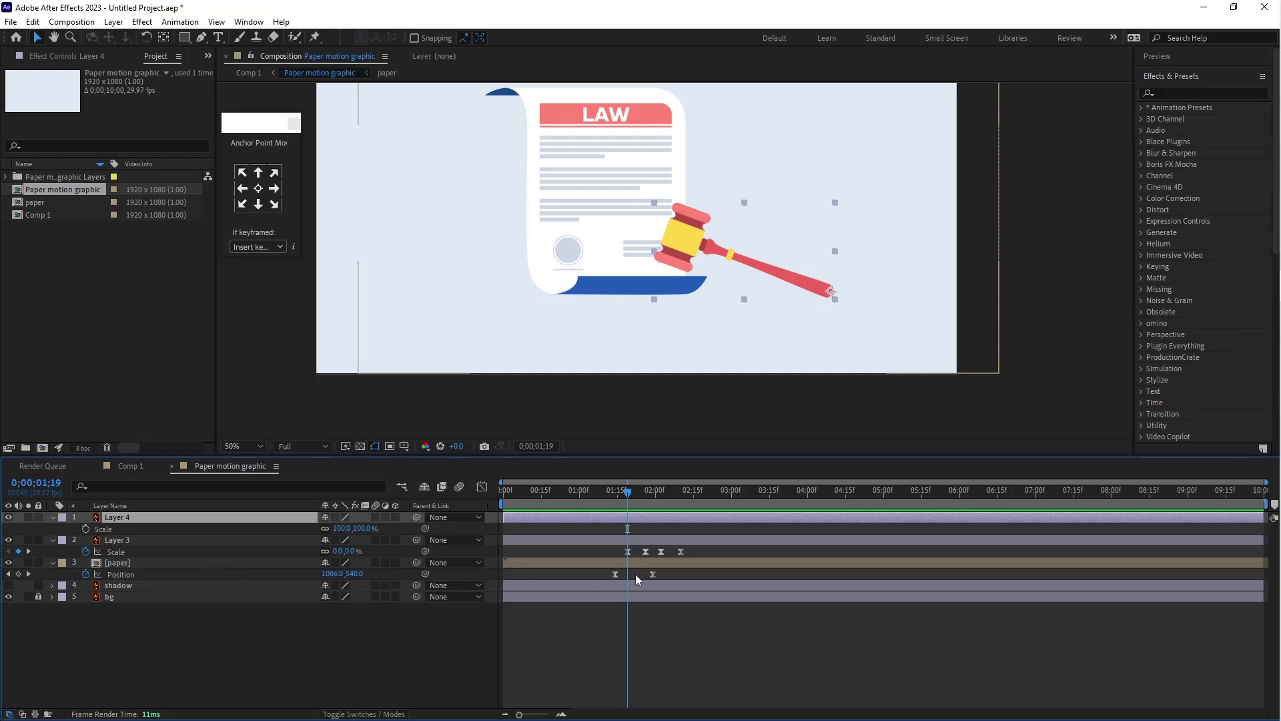
click(85, 528)
drag(627, 492, 651, 498)
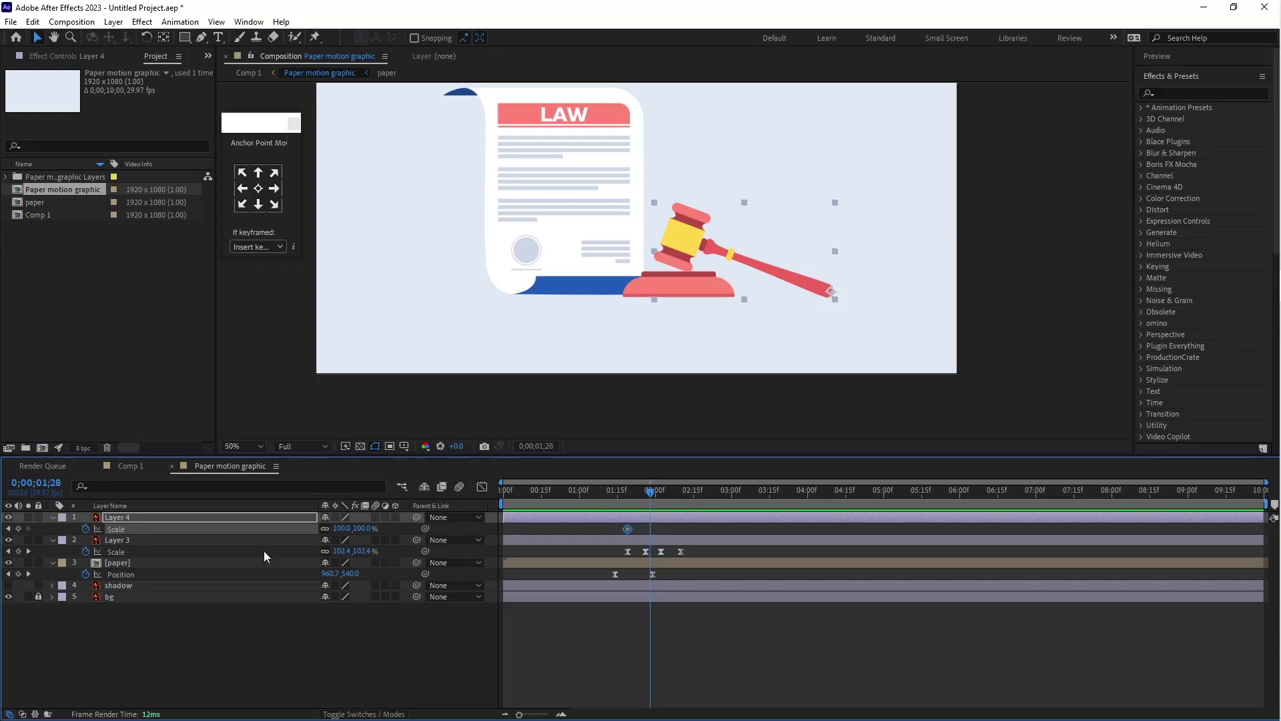
click(18, 528)
click(9, 528)
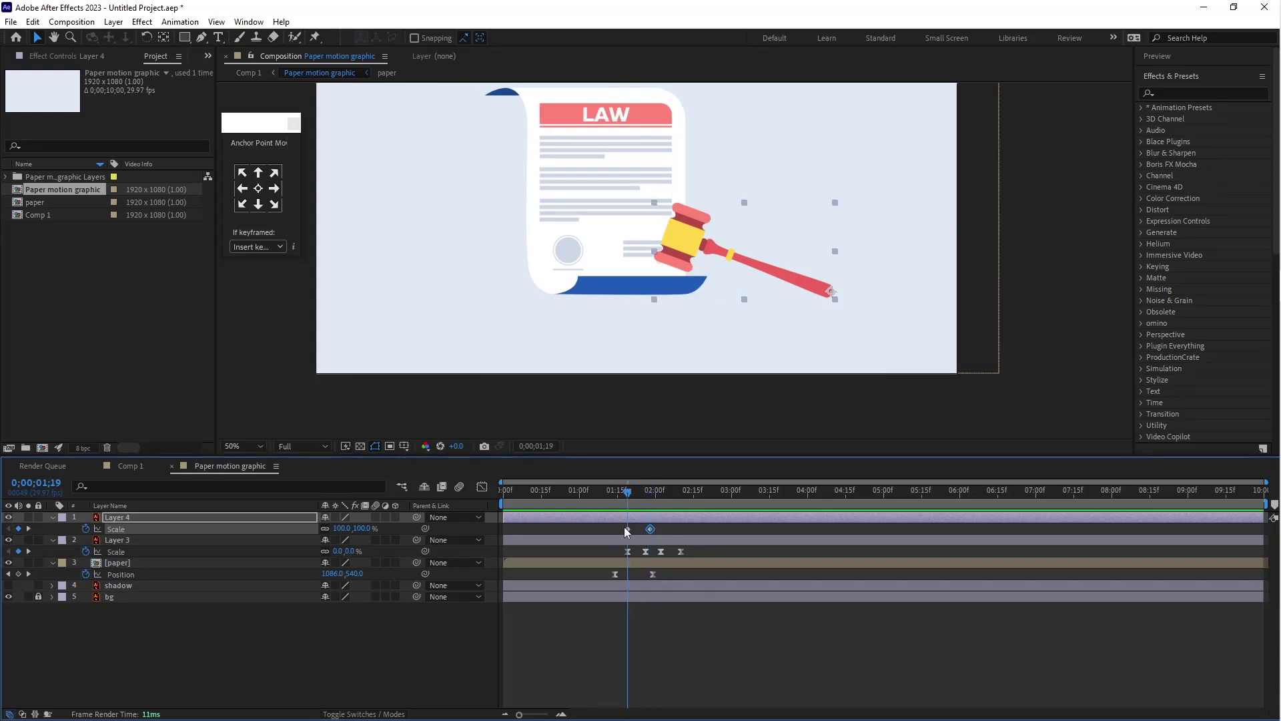
click(342, 528)
text(0)
key(Return)
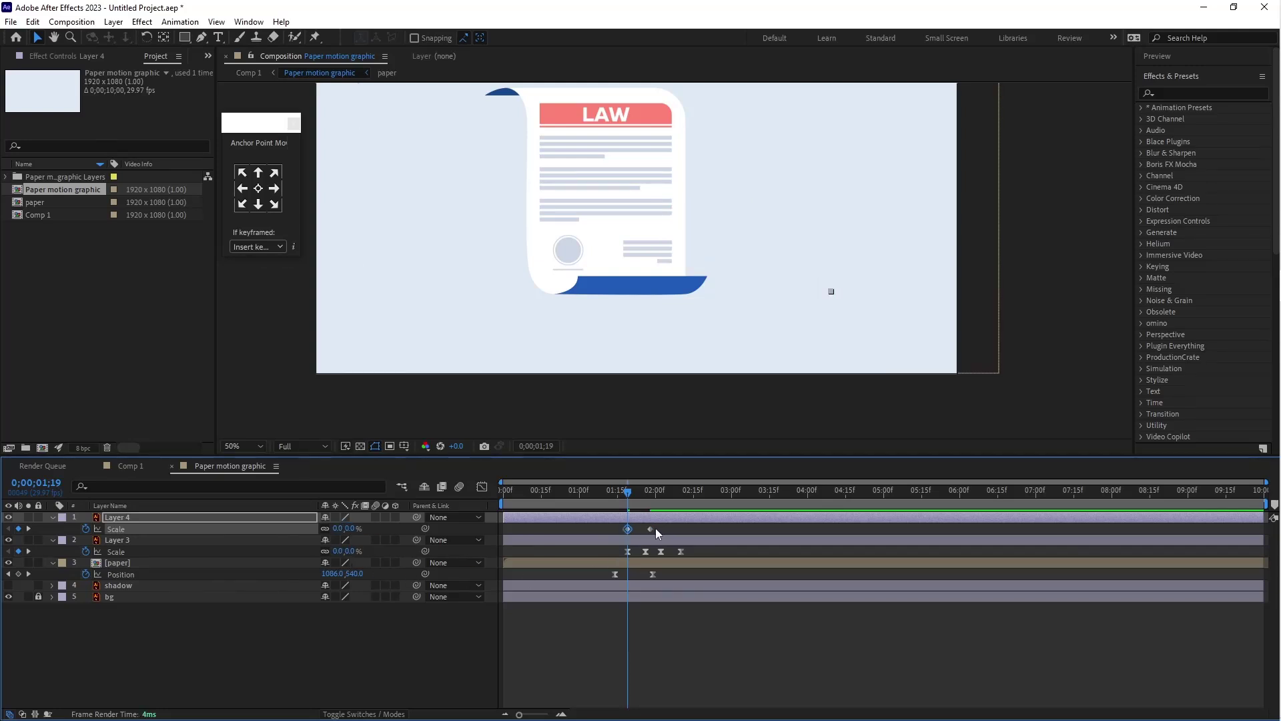
Move Layer 4's second Scale keyframe to 0;00;02;01, apply Easy Ease to both of its Scale keyframes, and preview
drag(650, 529, 602, 527)
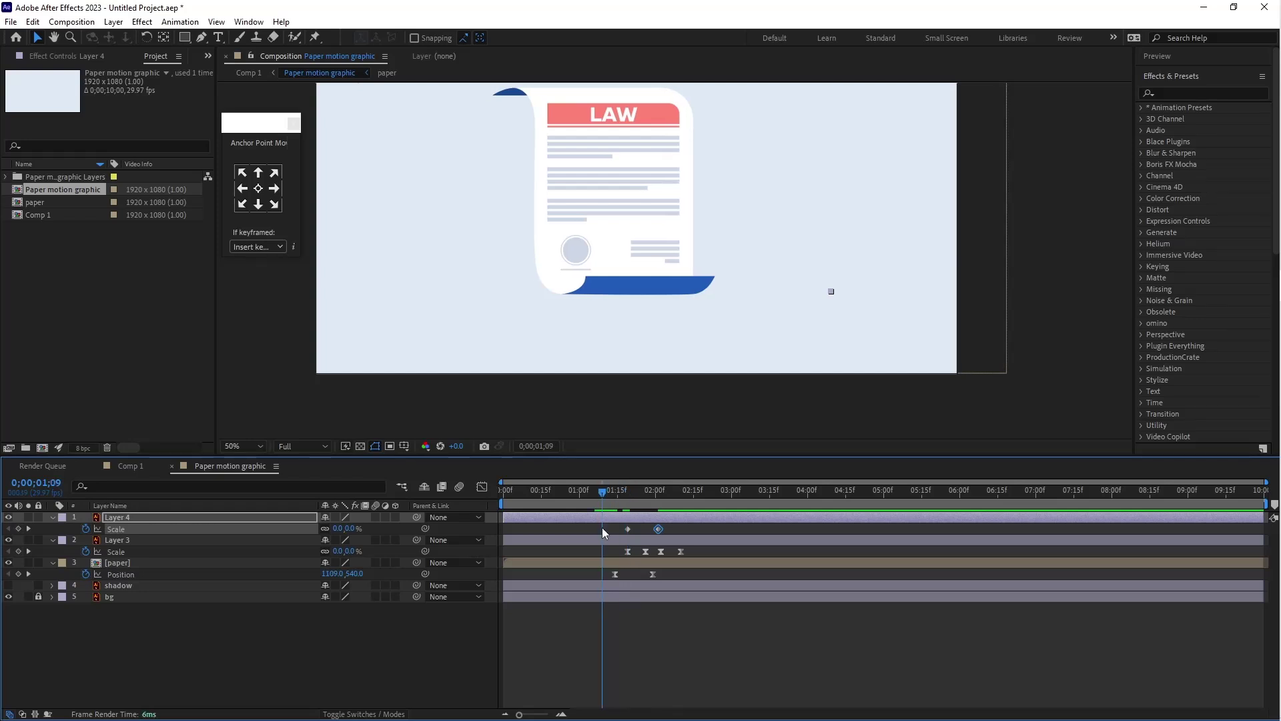
key(F9)
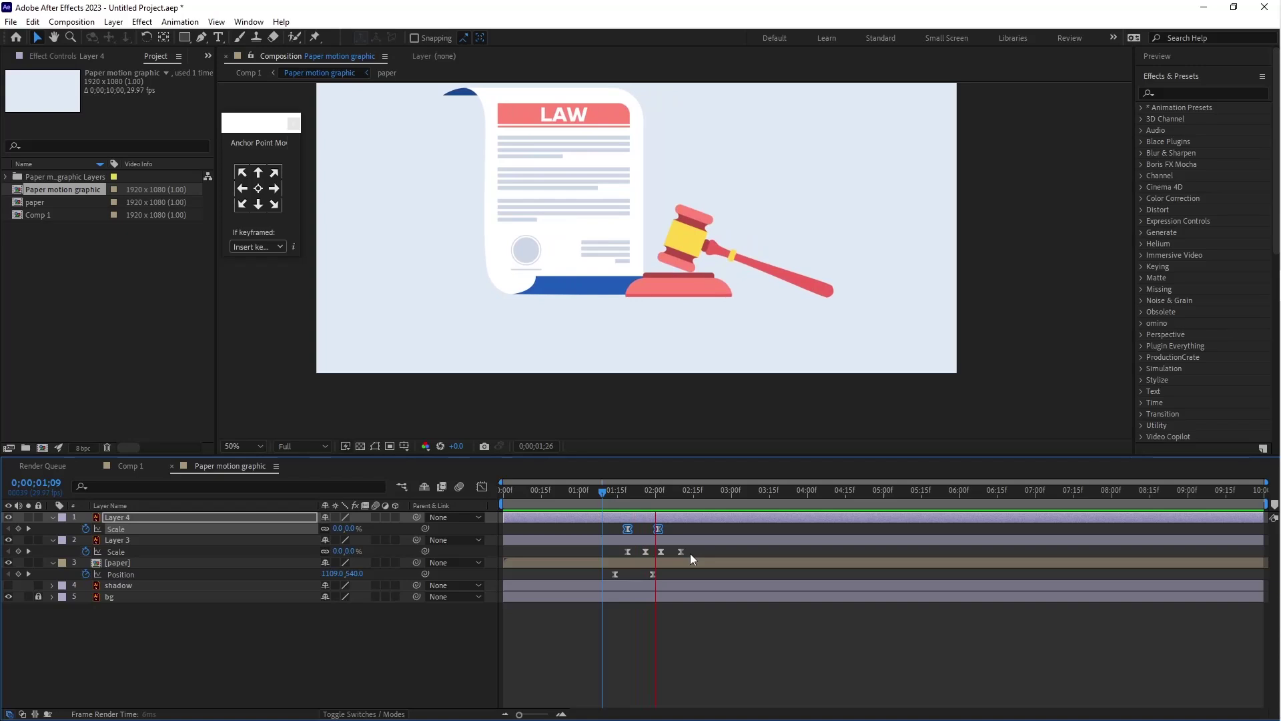
key(space)
click(621, 500)
key(space)
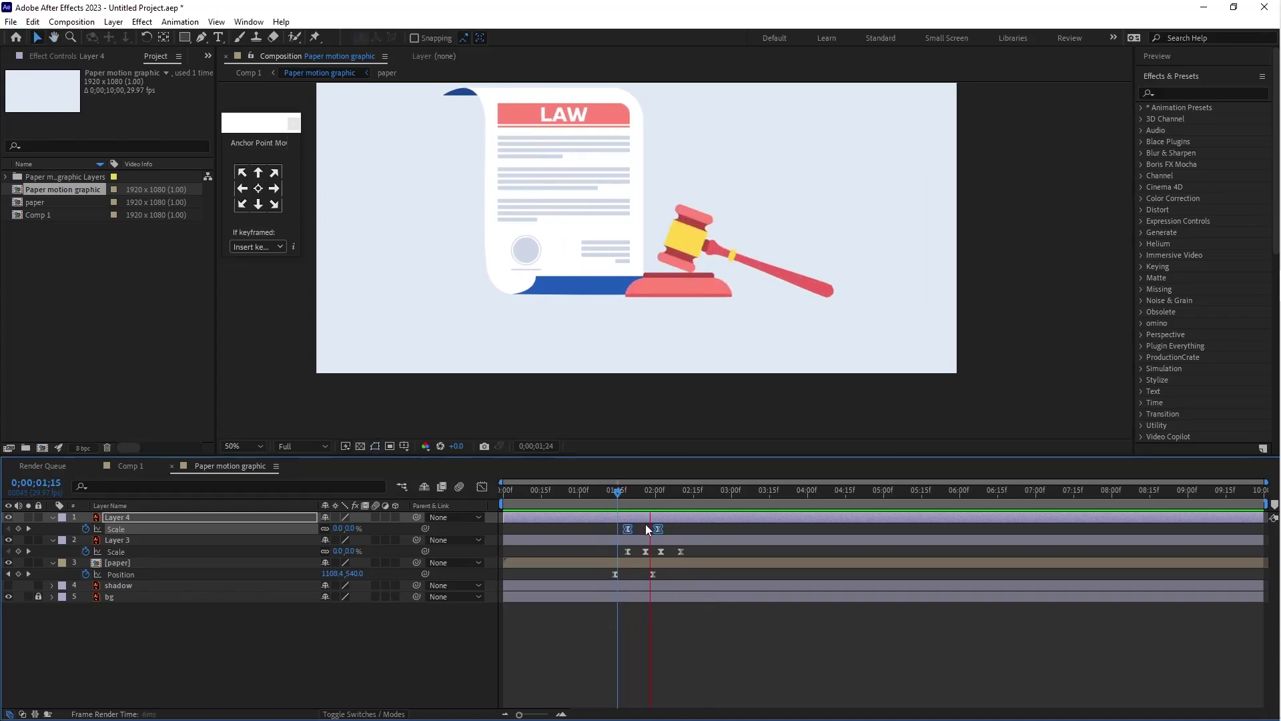
Keyframe Layer 4's Rotation at 0° at 0;00;01;19 and at 15° at 0;00;02;01, and preview the motion
click(627, 498)
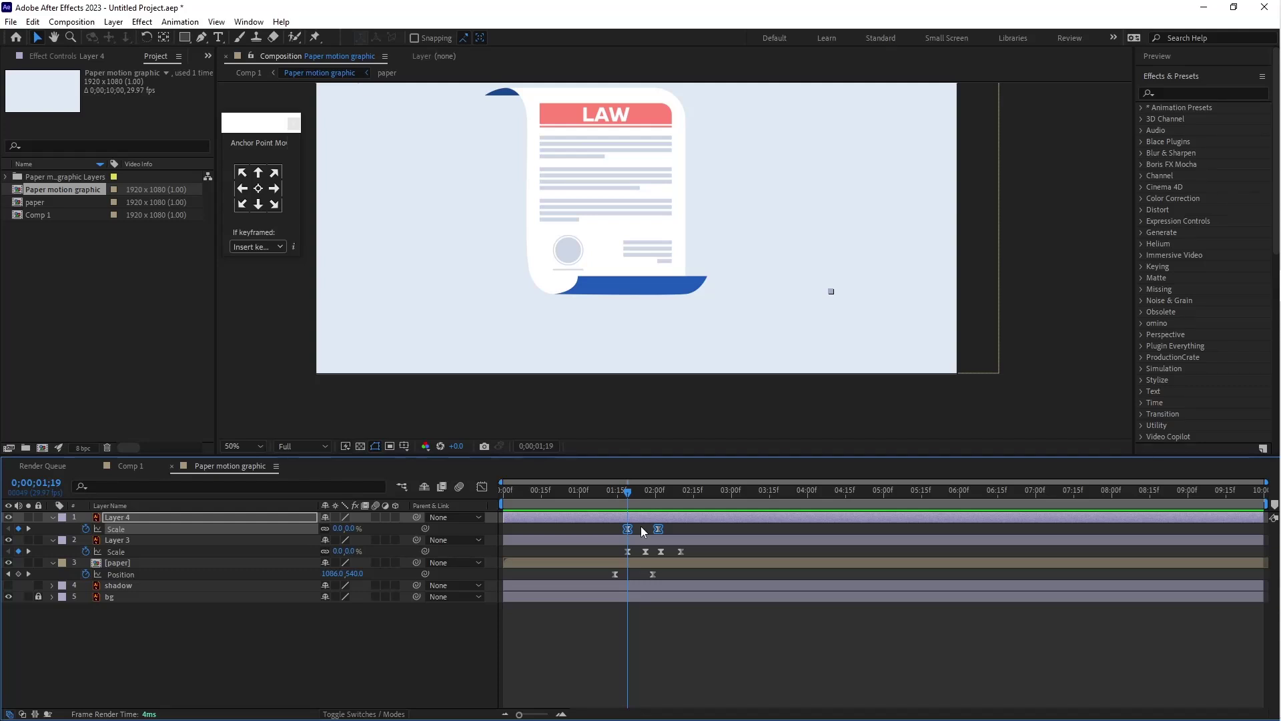
key(shift+r)
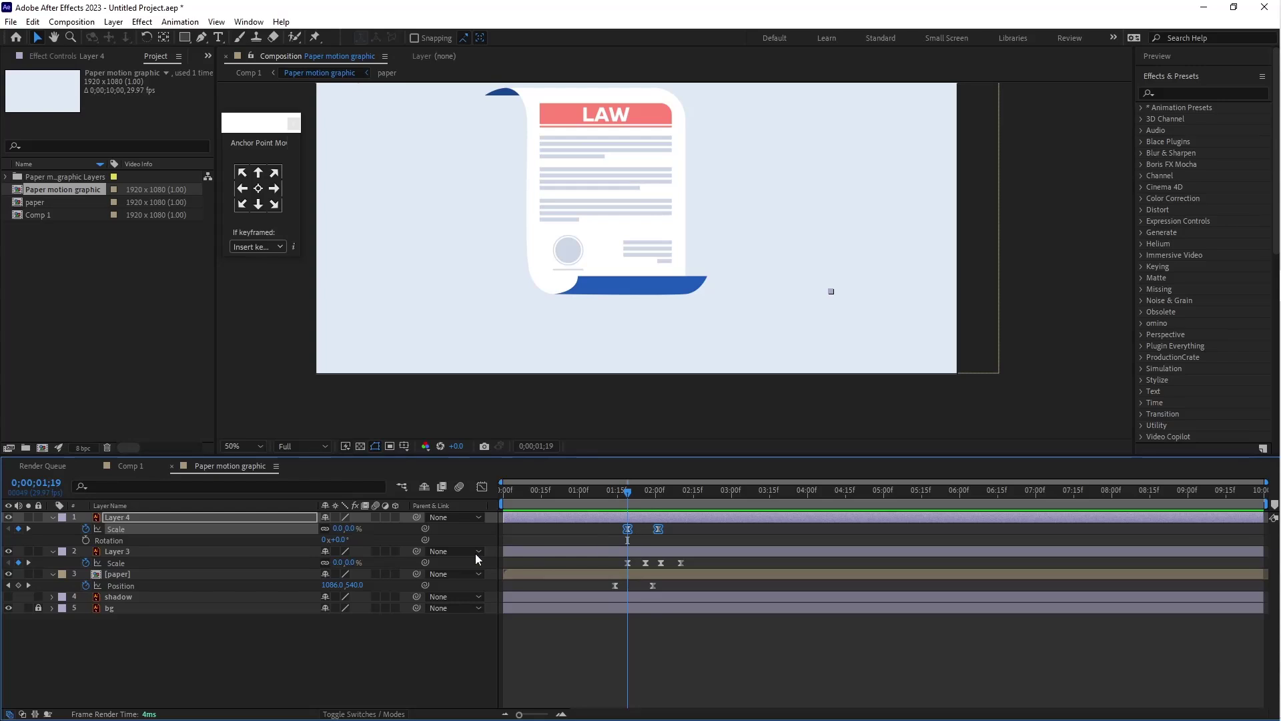
click(86, 539)
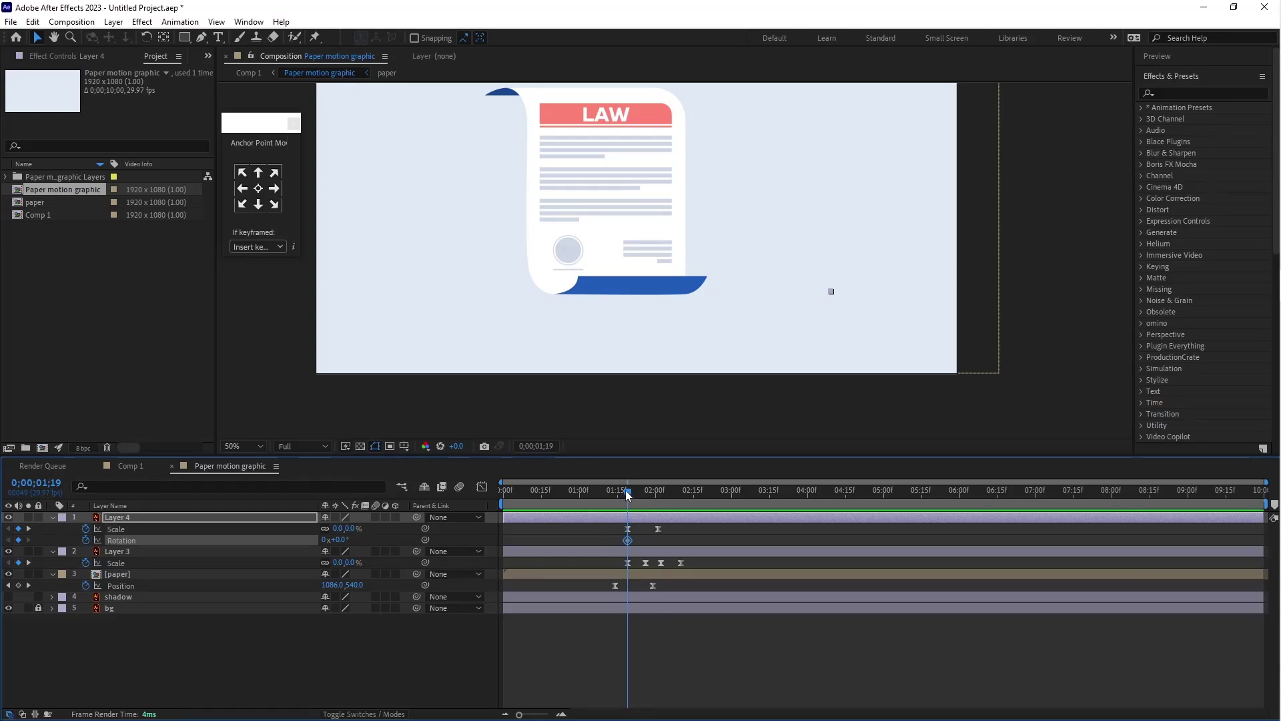
drag(627, 494, 658, 494)
drag(340, 544, 350, 542)
click(341, 540)
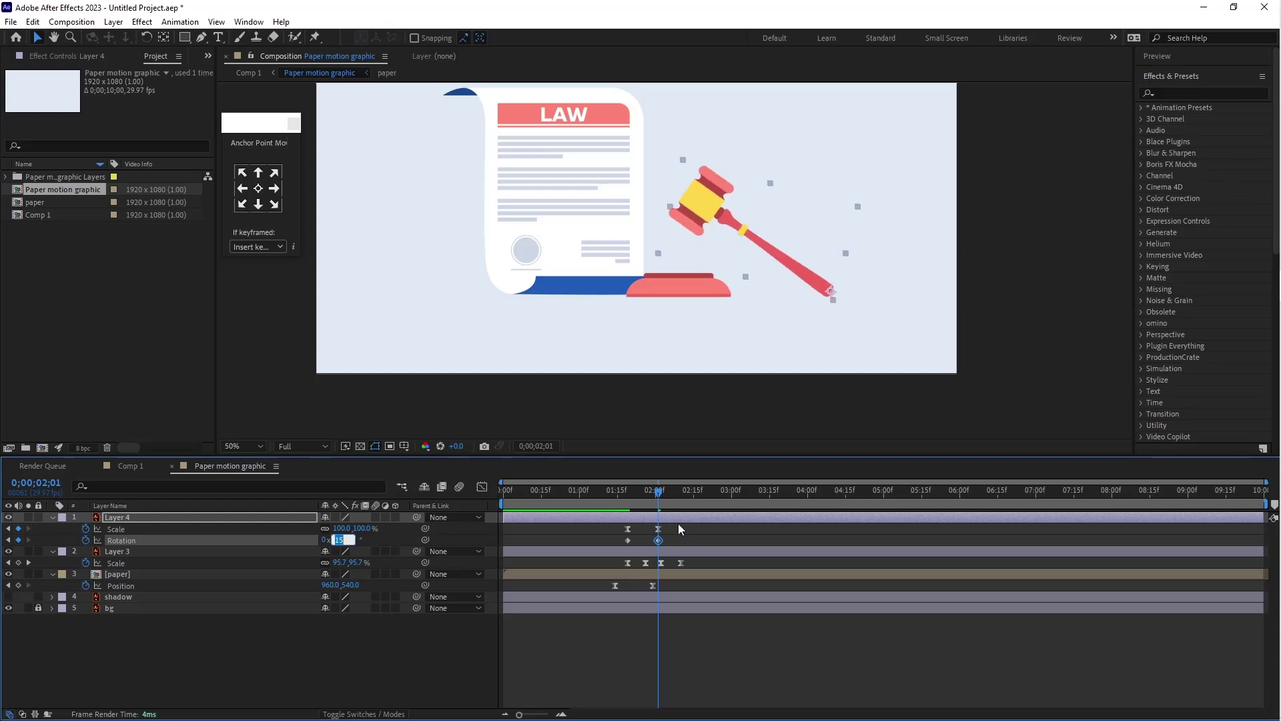
click(601, 498)
key(space)
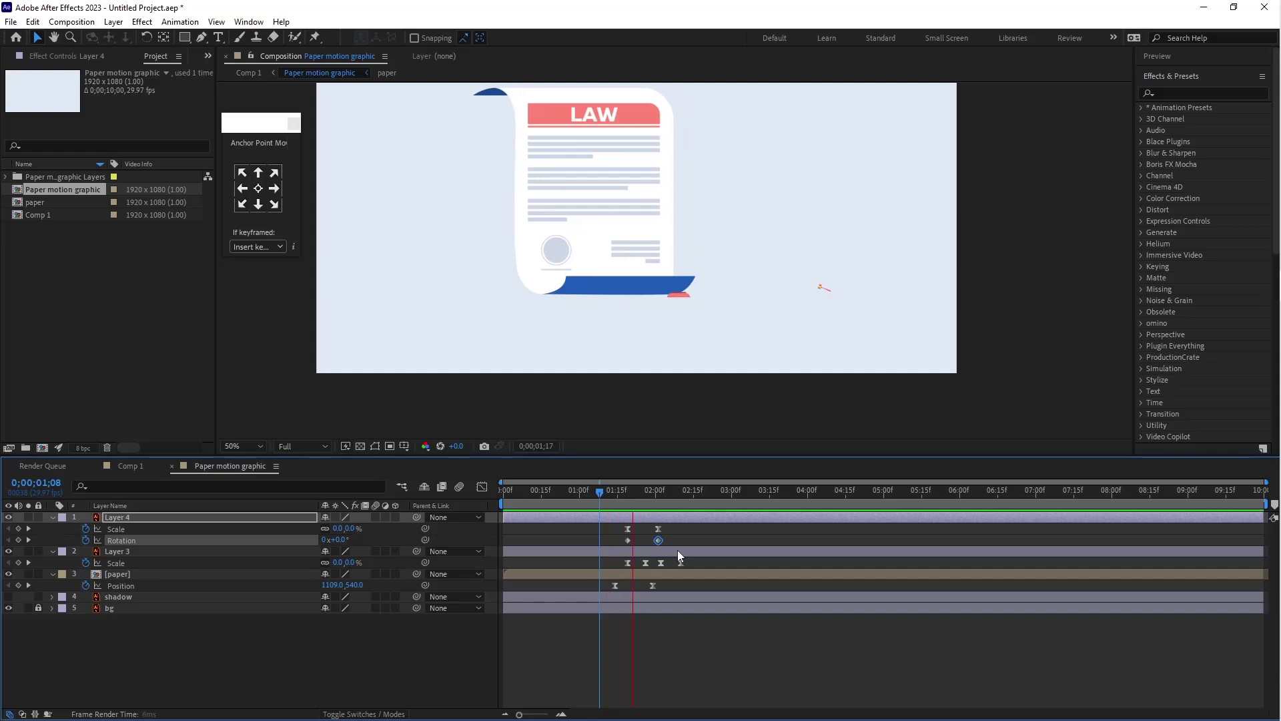
Add a Rotation keyframe of -1° to Layer 4 at 0;00;02;10
click(603, 497)
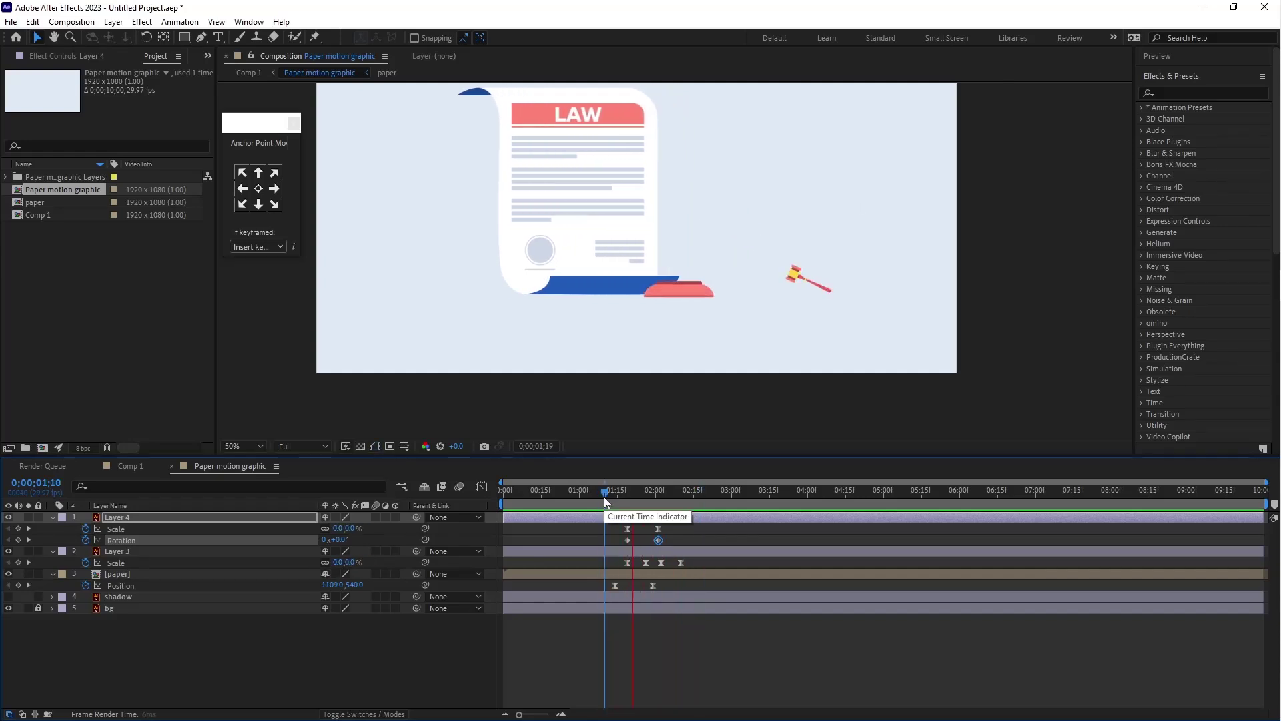
drag(603, 497, 682, 498)
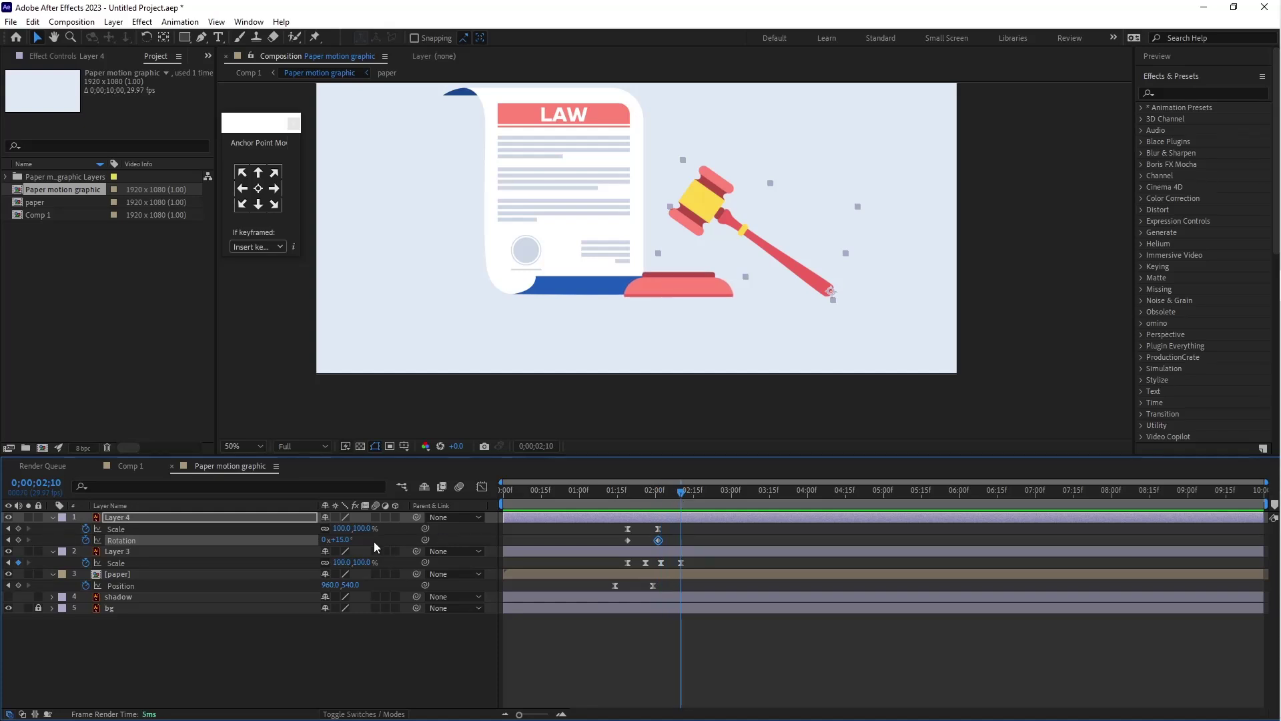
drag(345, 546, 335, 544)
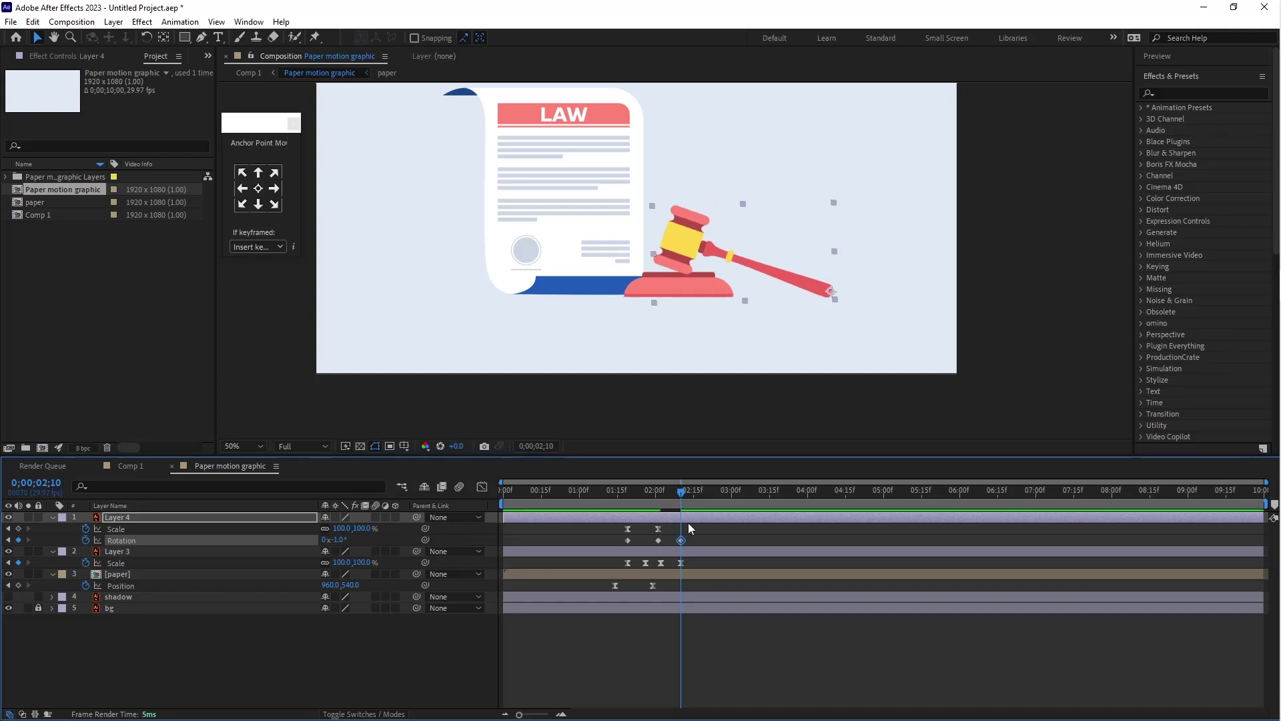
Add Position keyframes to Layer 4 at 0;00;02;10 and 0;00;02;01
key(alt+shift+p)
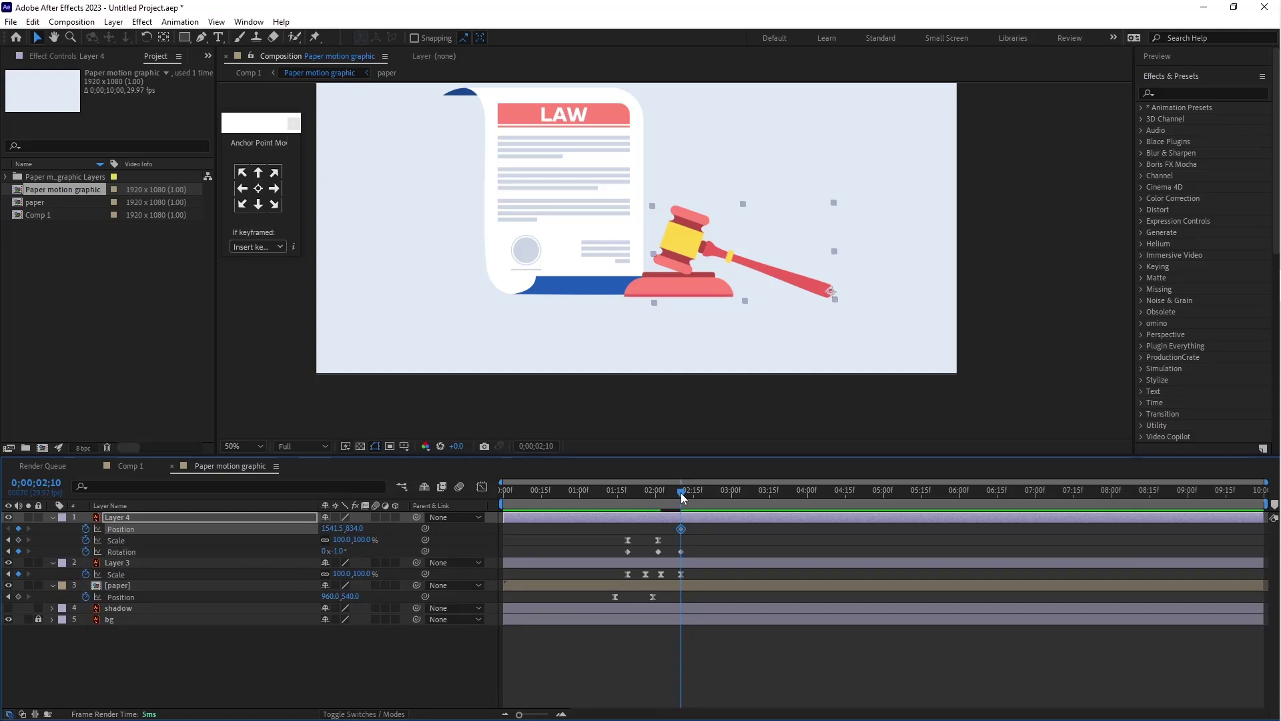
drag(683, 497, 672, 498)
drag(667, 500, 682, 501)
drag(681, 500, 658, 501)
click(18, 528)
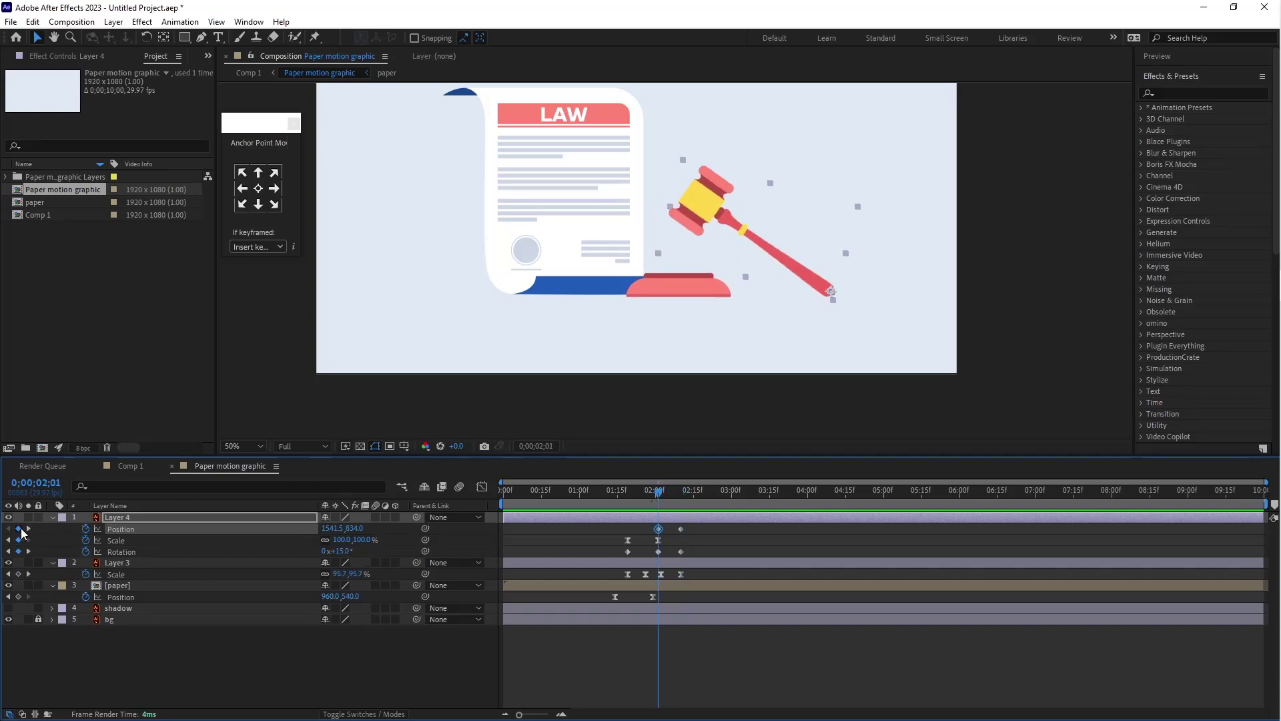
At 0;00;02;10, raise Layer 4 to position 1559.5, 692 and set its Rotation to -19° so the gavel meets the sound block
click(28, 528)
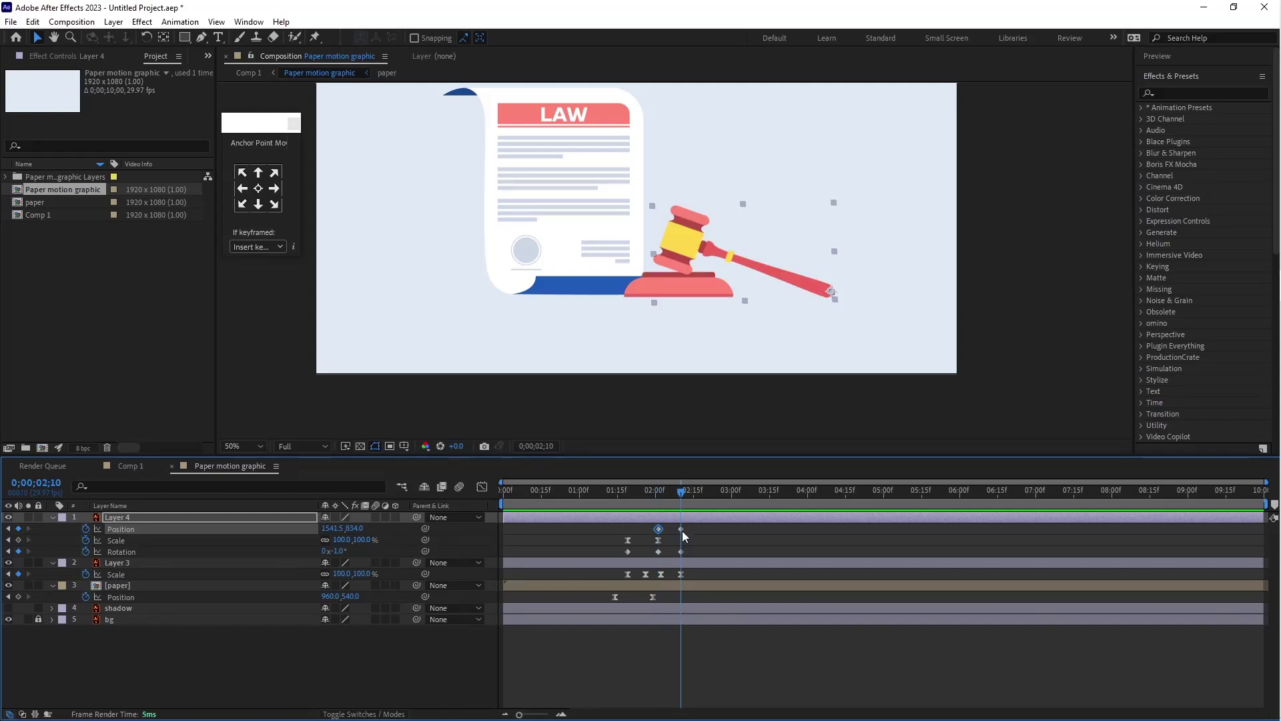
click(681, 551)
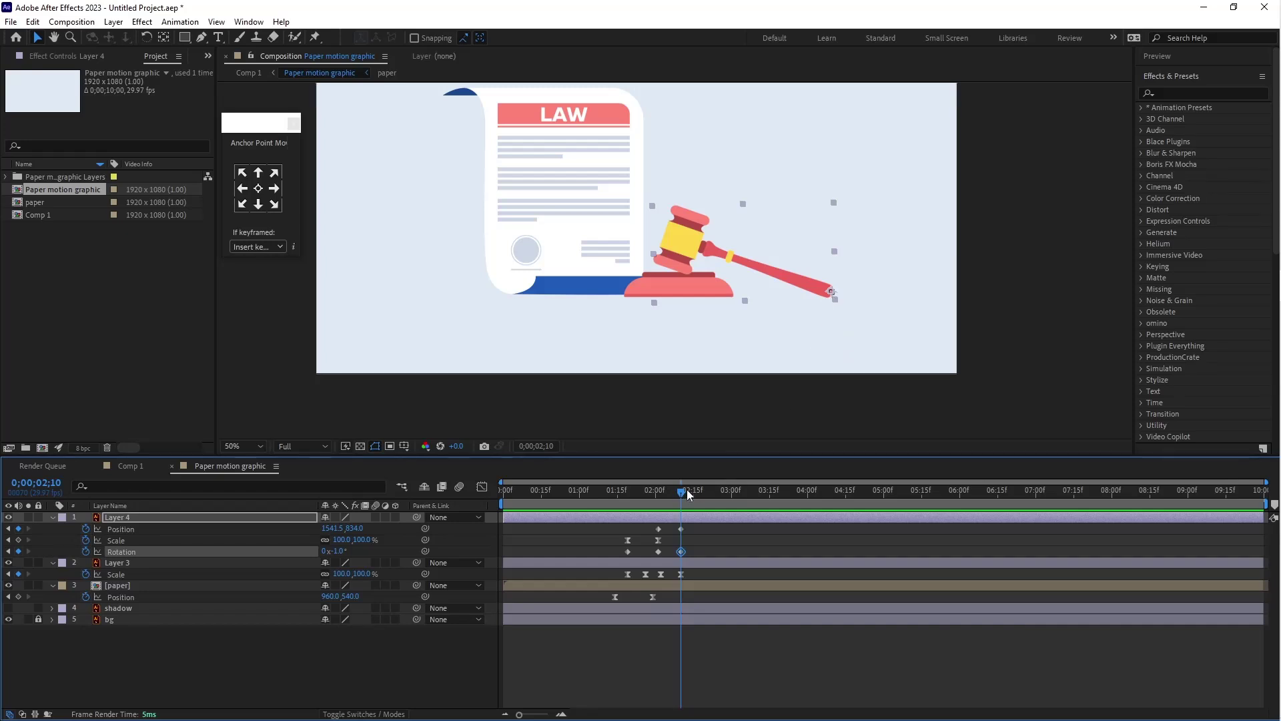
click(681, 529)
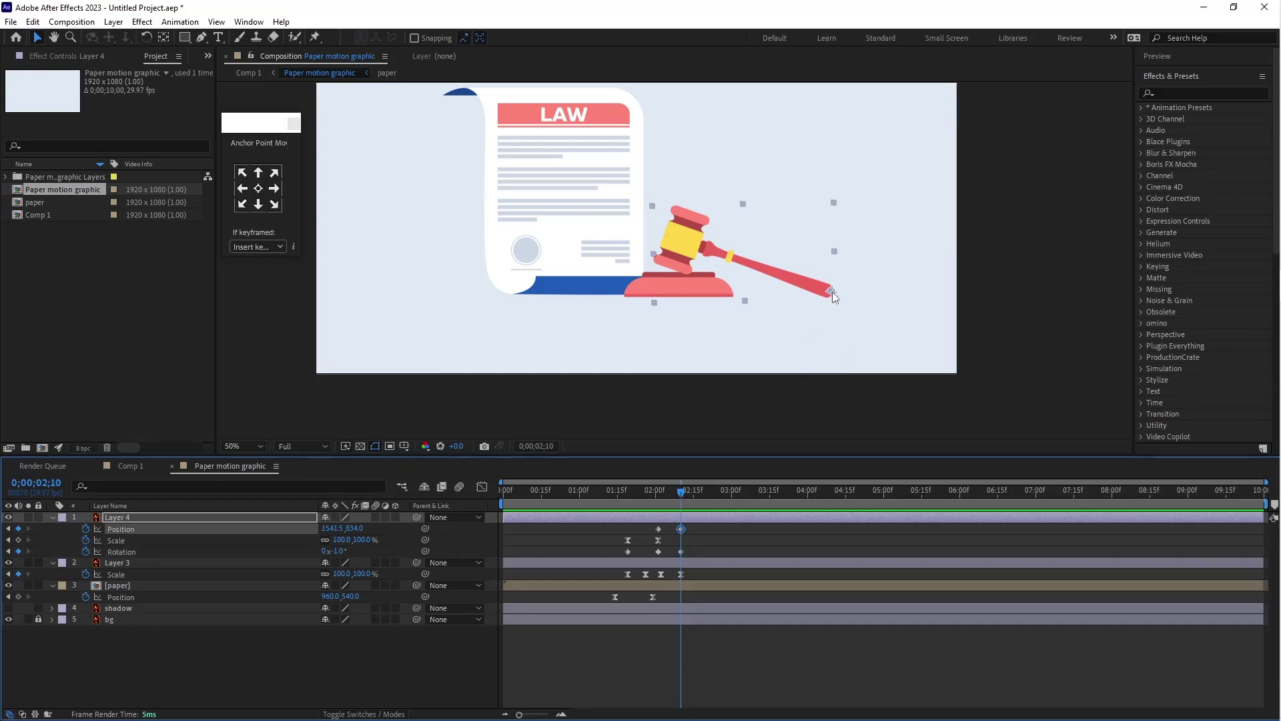
drag(729, 254, 730, 239)
mouse_move(680, 491)
mouse_down()
mouse_move(615, 502)
mouse_move(681, 505)
mouse_up()
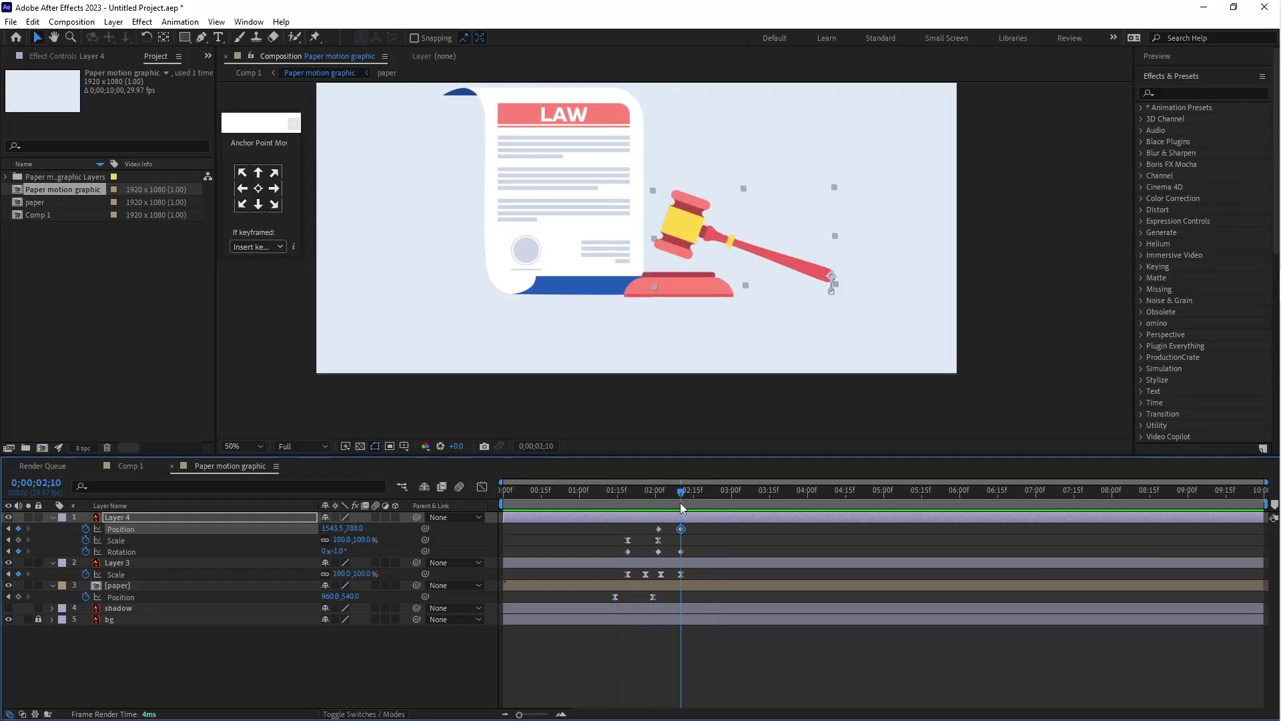
click(682, 552)
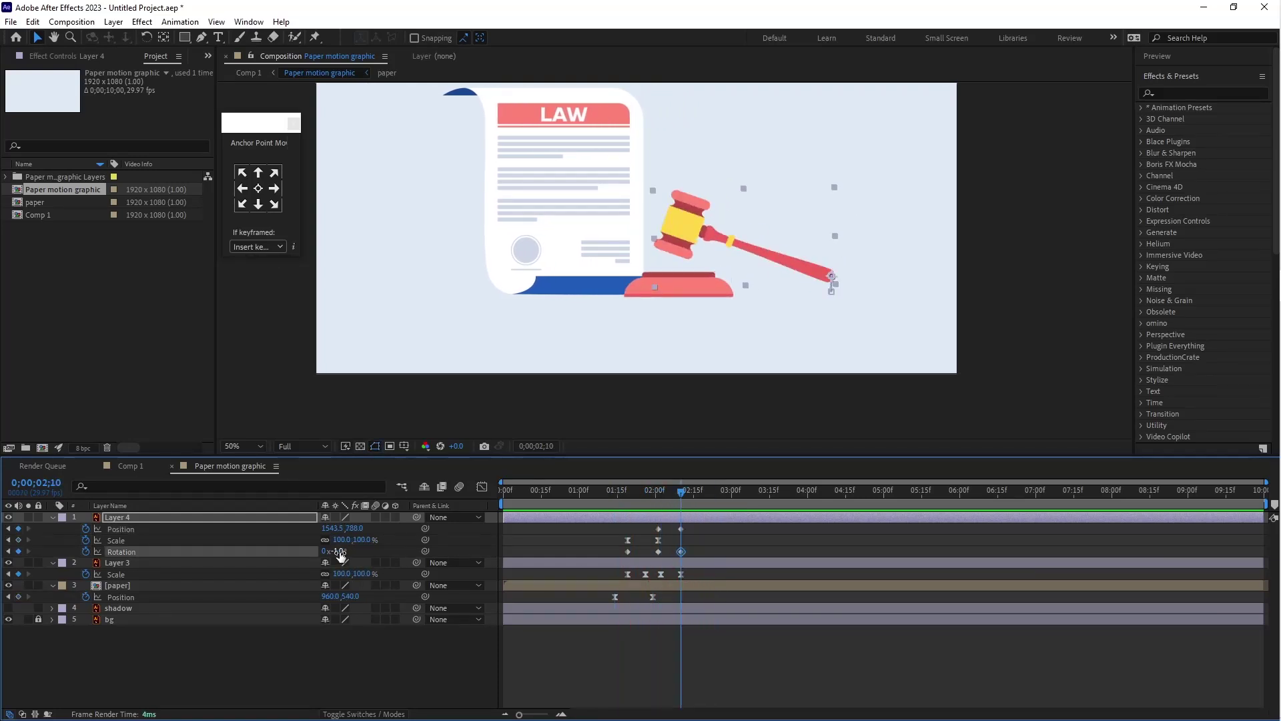
drag(337, 552, 331, 552)
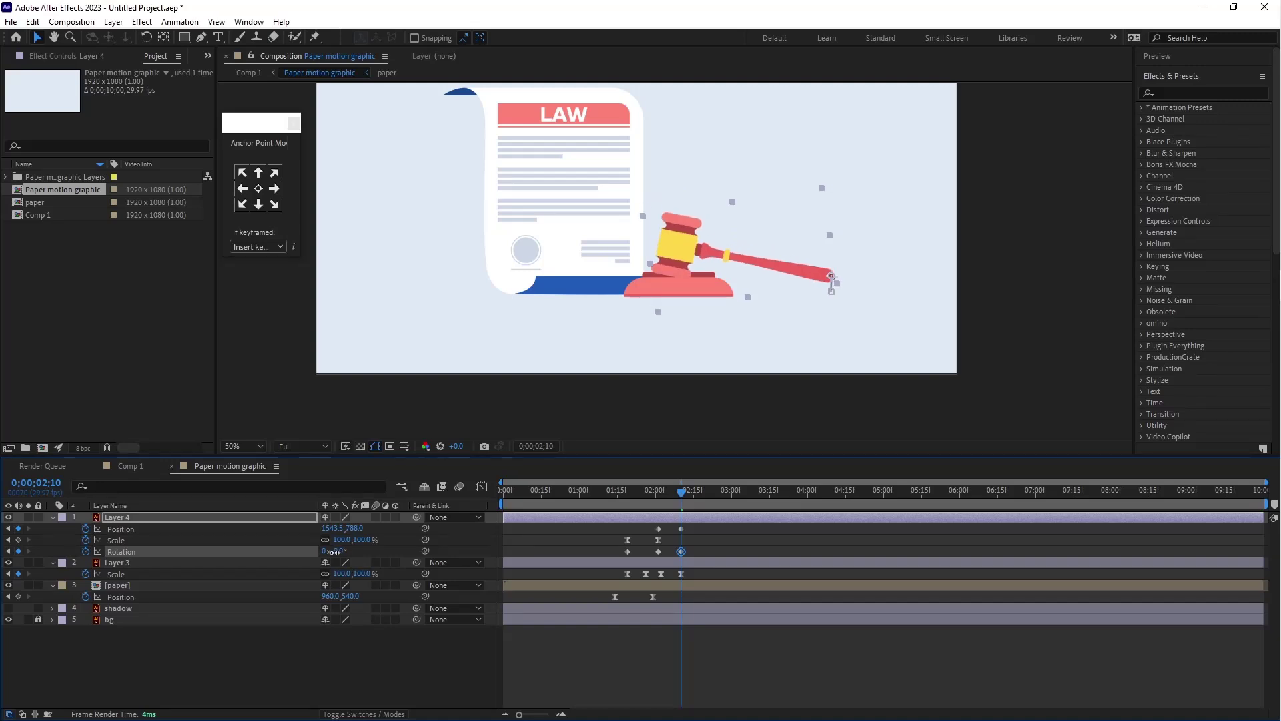
click(681, 528)
drag(829, 279, 833, 255)
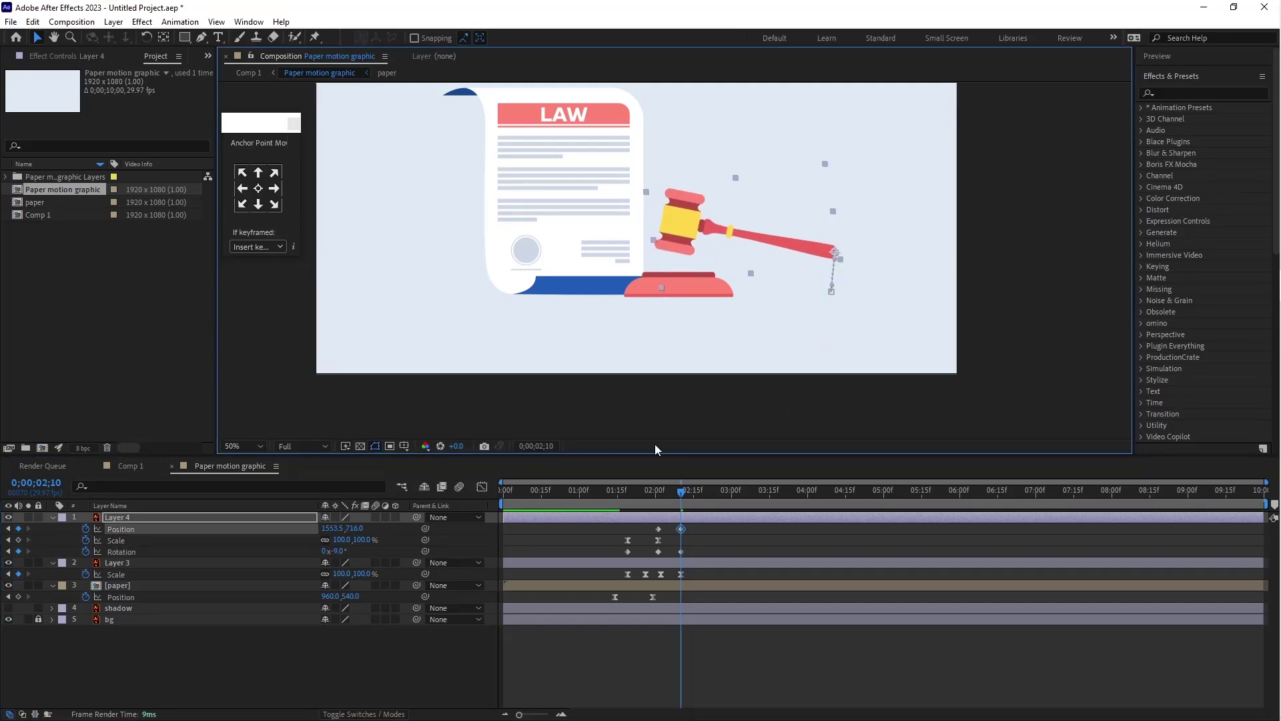
drag(338, 552, 335, 551)
click(835, 253)
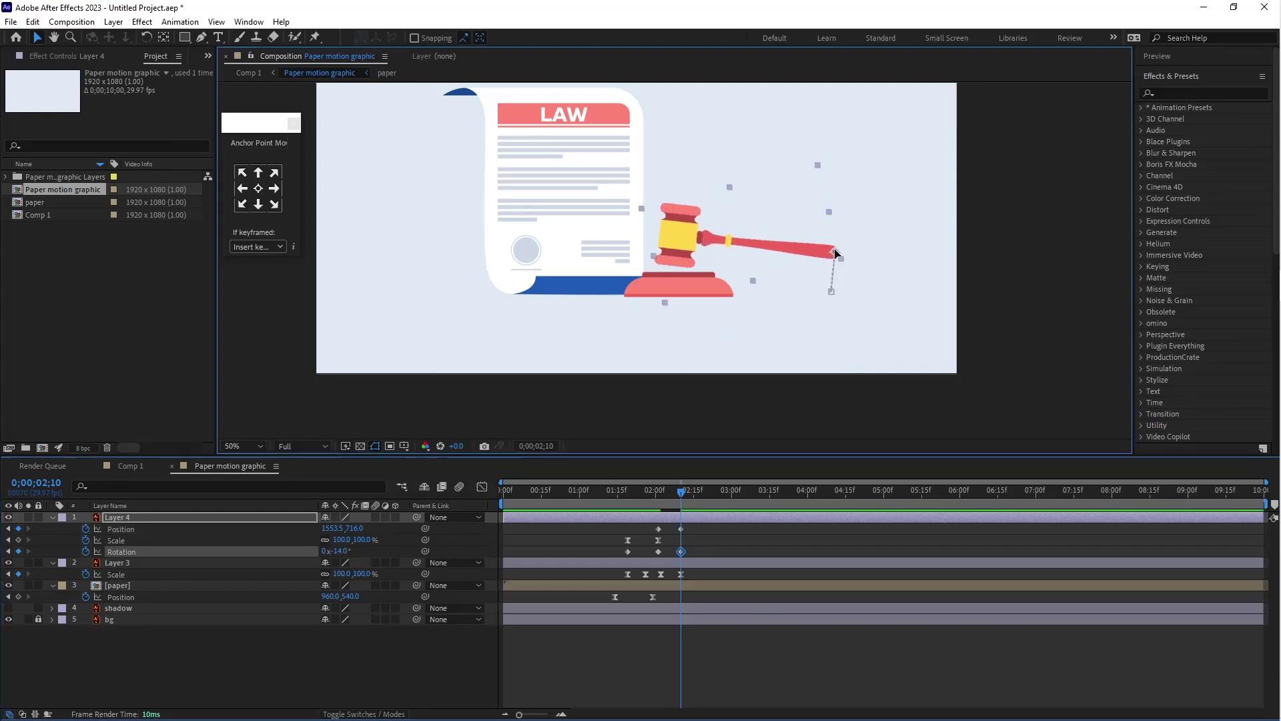
drag(835, 253, 837, 245)
drag(340, 552, 338, 553)
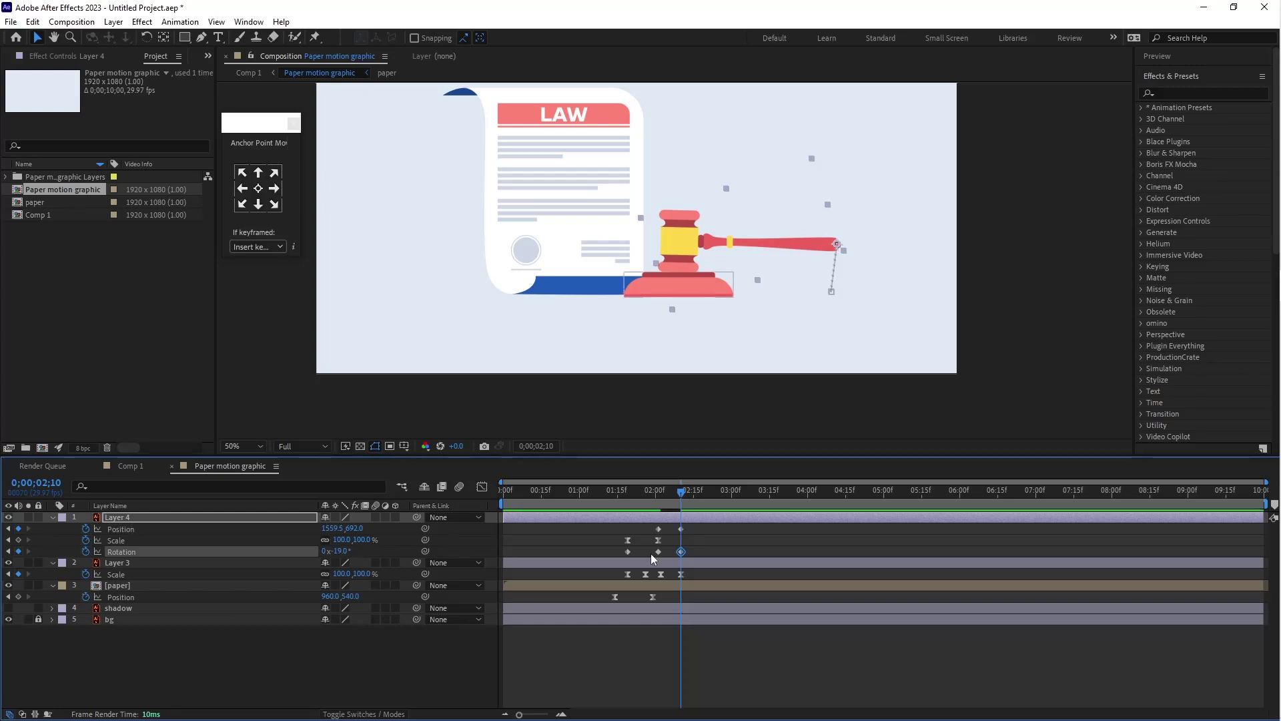
Preview the gavel's strike from 0;00;01;07 and again from 0;00;01;13
drag(680, 492, 604, 509)
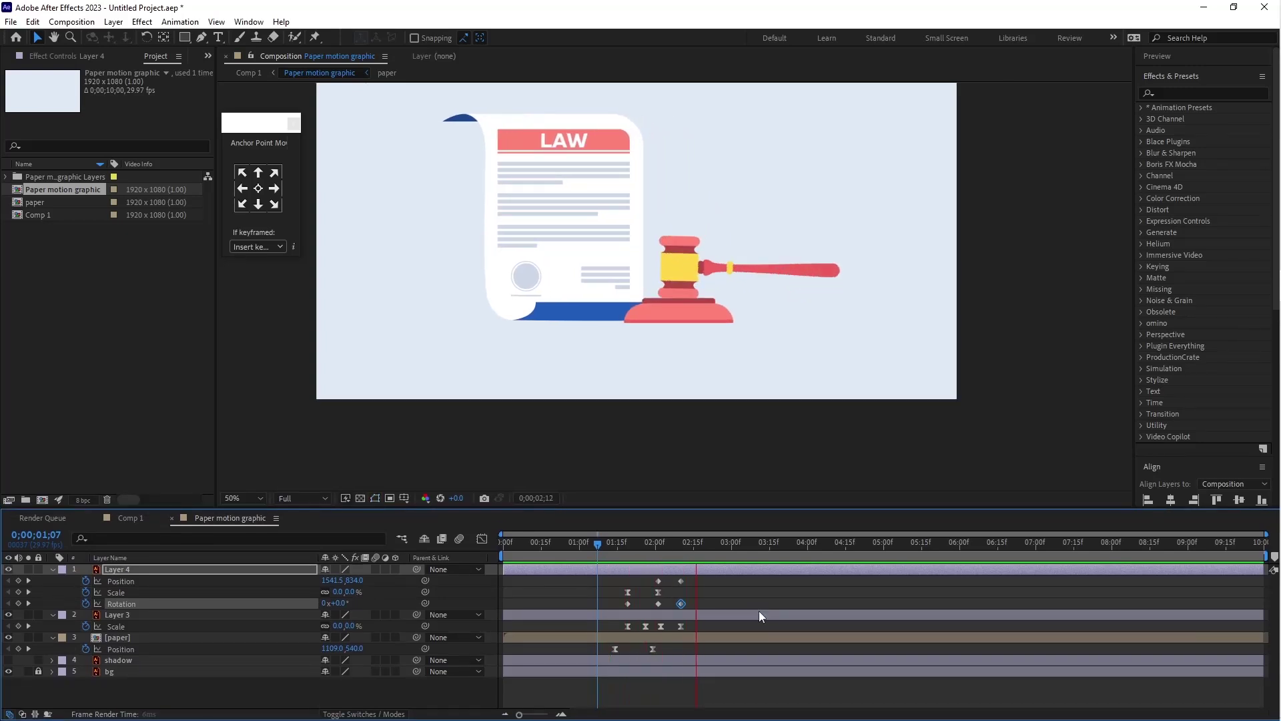
key(space)
click(611, 554)
key(space)
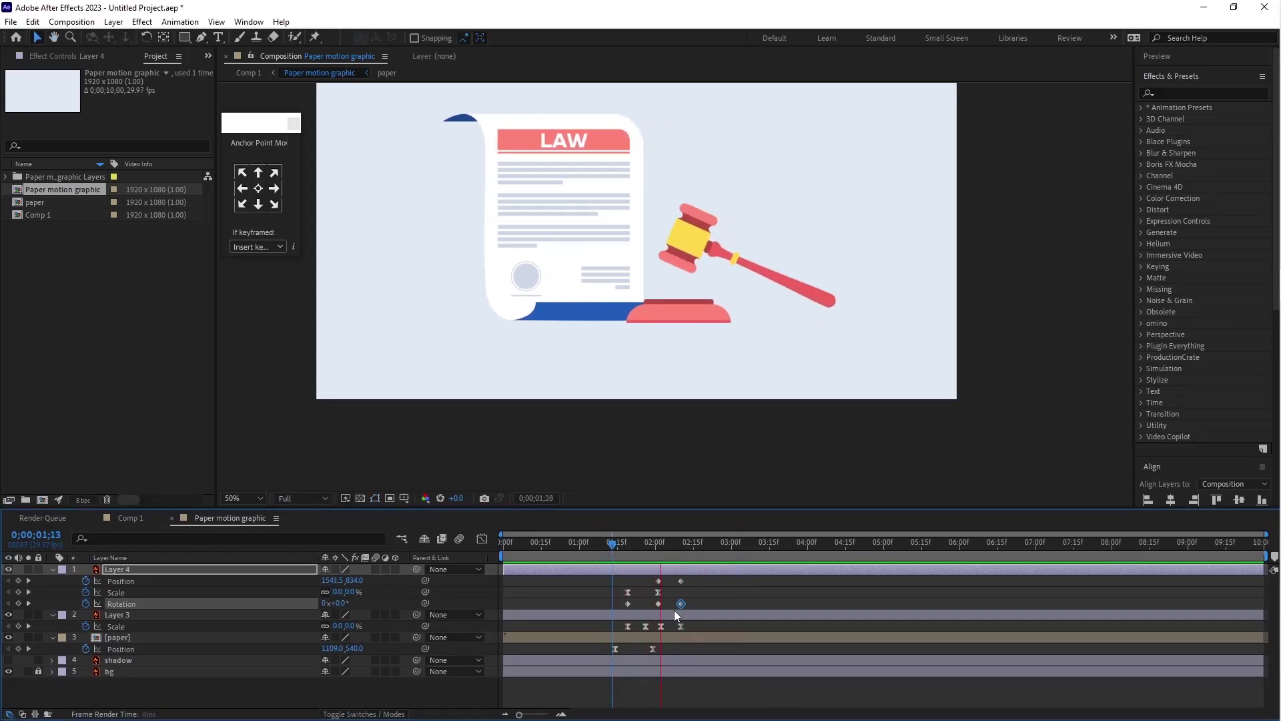
Add Position and Rotation keyframes to Layer 4 at 0;00;02;15 to hold the gavel on the sound block
drag(680, 549, 697, 558)
click(702, 599)
click(699, 571)
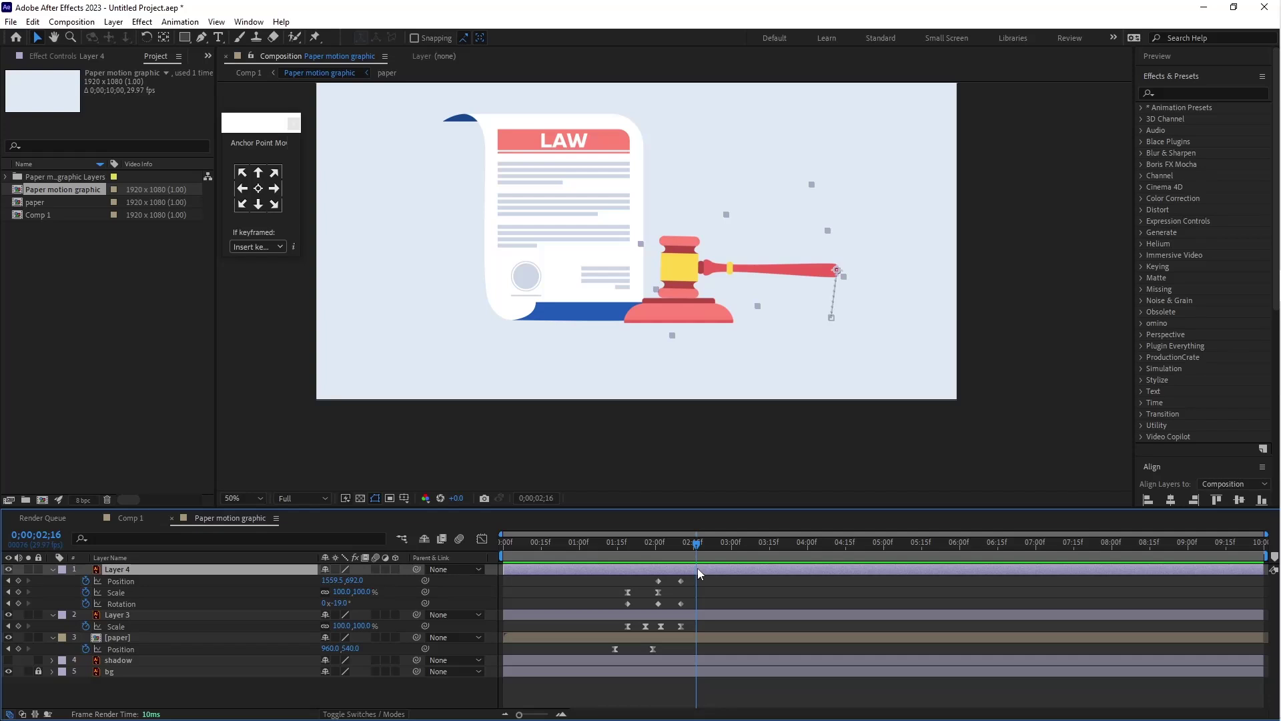
drag(698, 549, 705, 549)
click(704, 603)
click(699, 571)
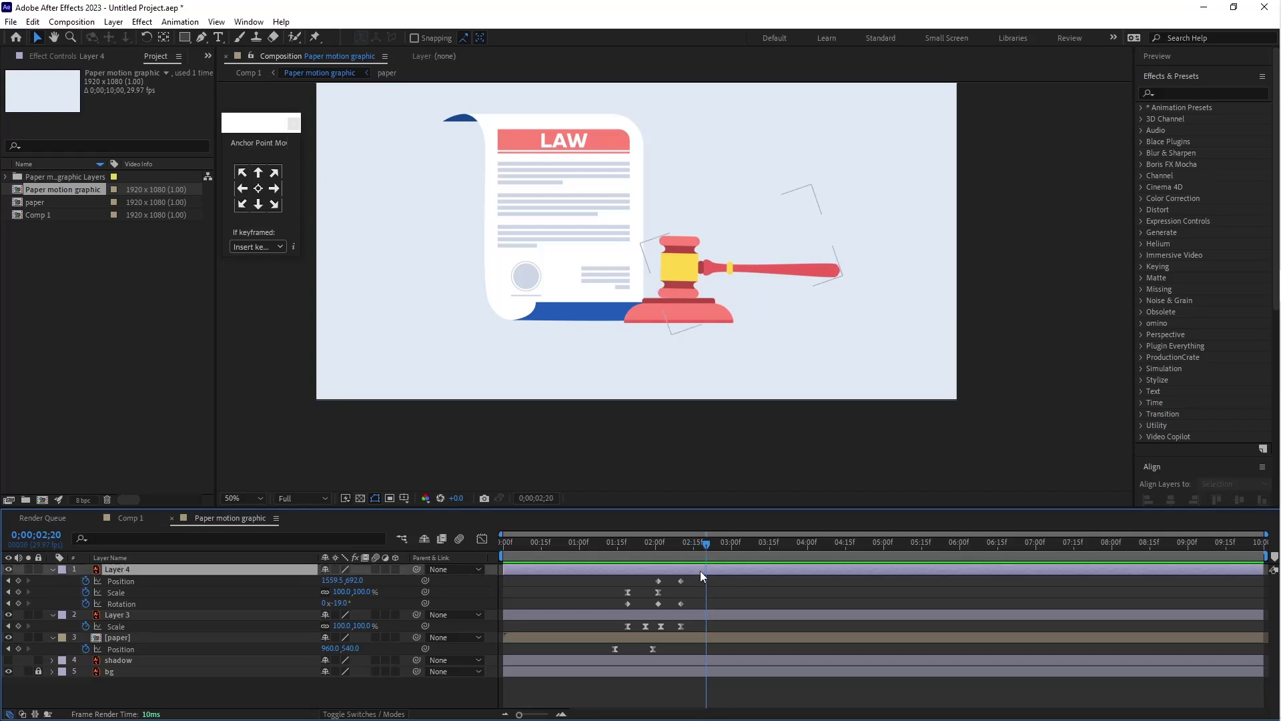
drag(701, 548, 695, 575)
click(695, 575)
click(692, 570)
click(18, 581)
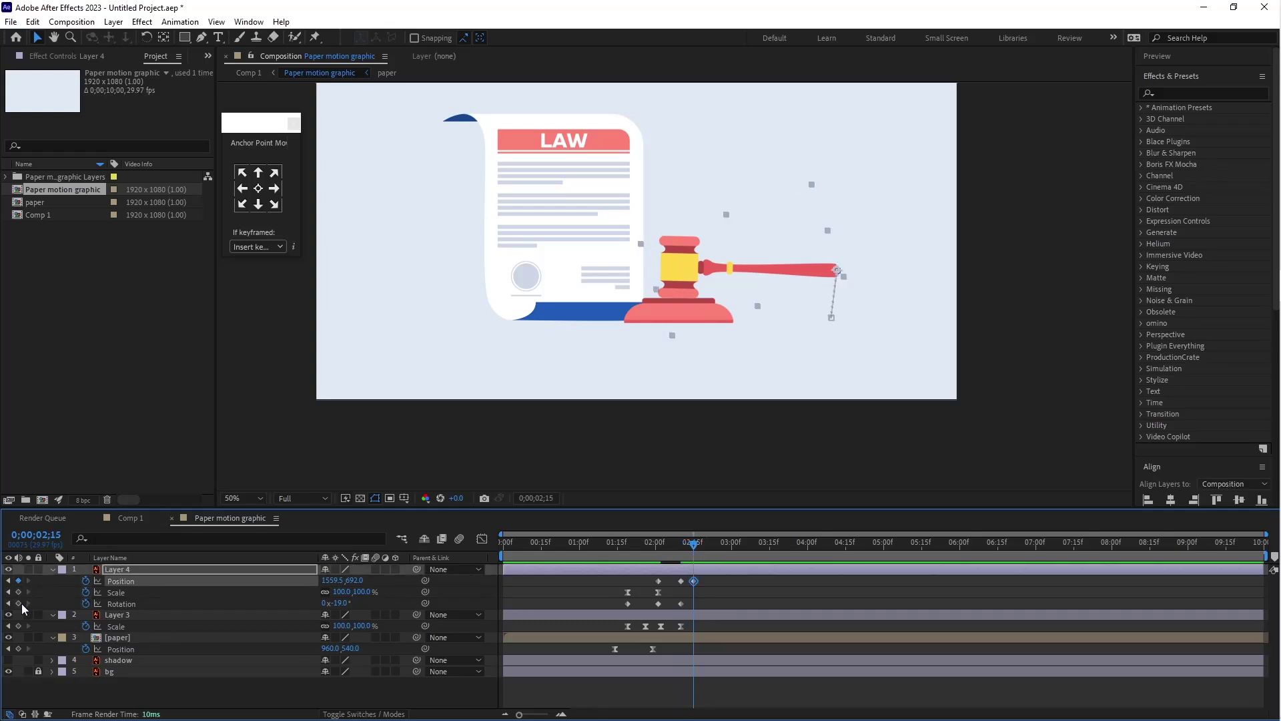
click(18, 603)
At 0;00;02;25, keyframe Layer 4's Rotation at 4° and its Position at about 1551.5, 776 to lift the gavel
click(702, 544)
drag(703, 544, 719, 546)
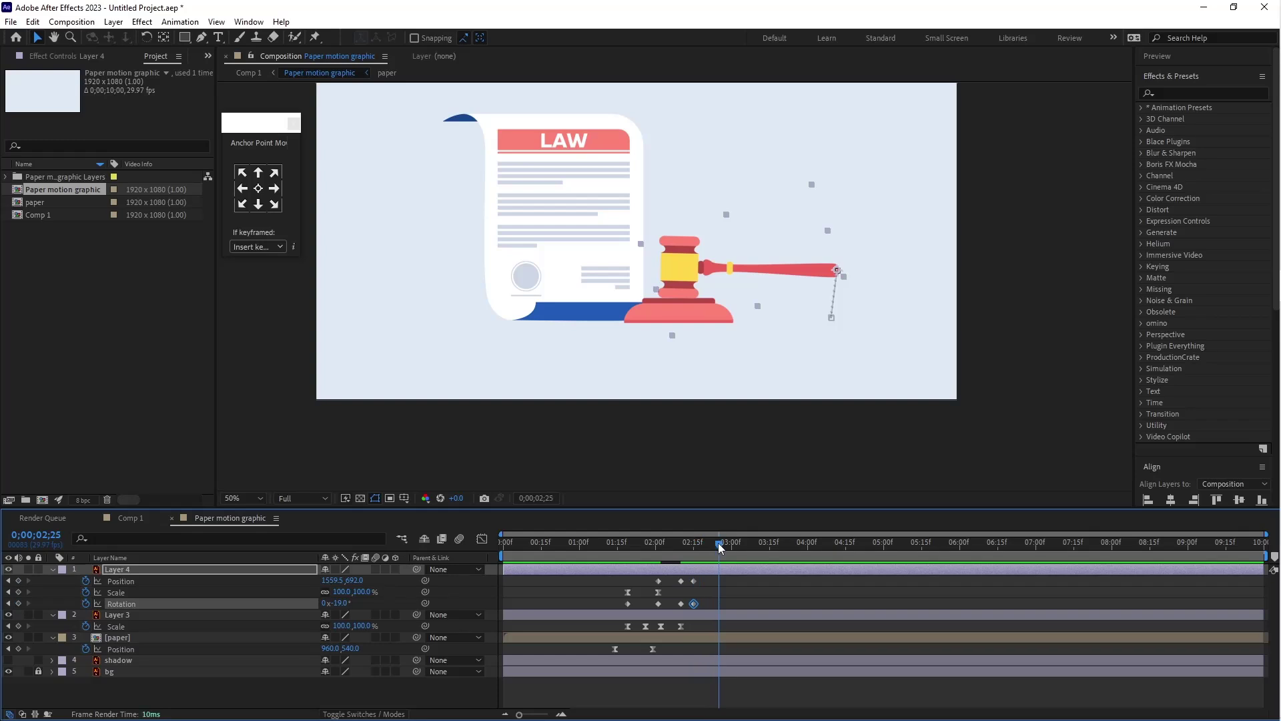
click(713, 605)
drag(332, 603, 353, 603)
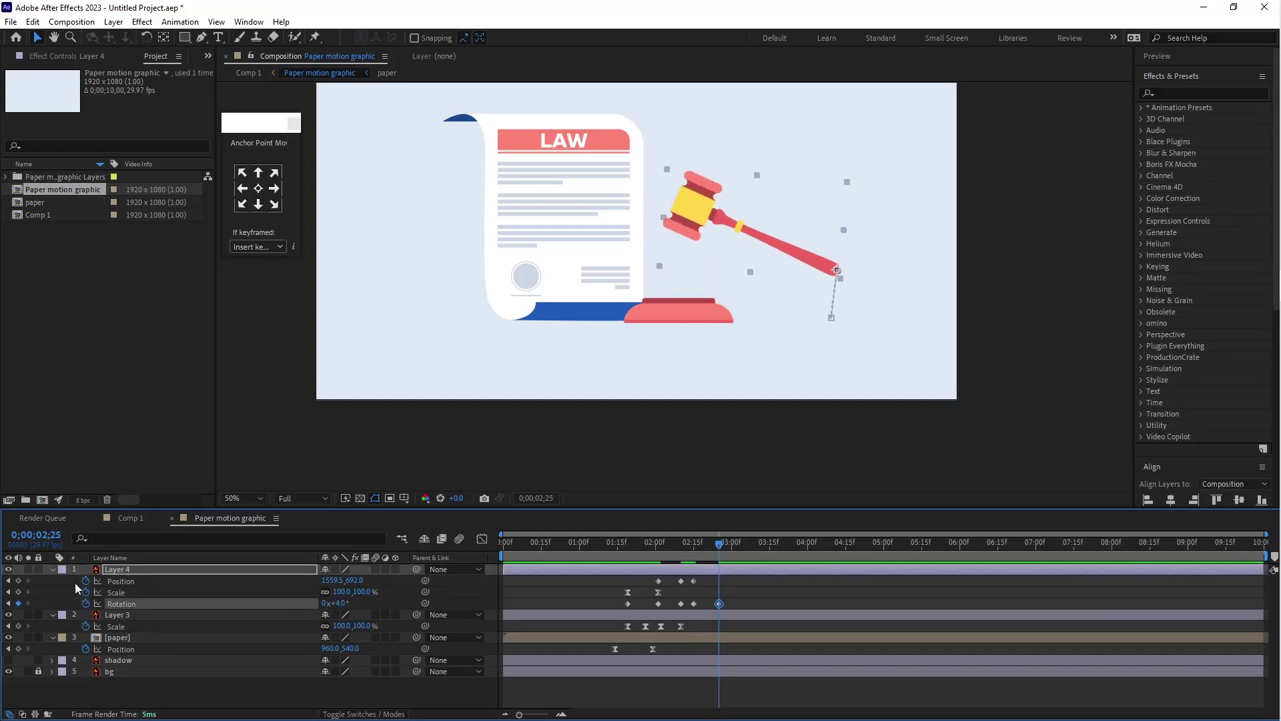
click(18, 580)
drag(836, 275, 834, 302)
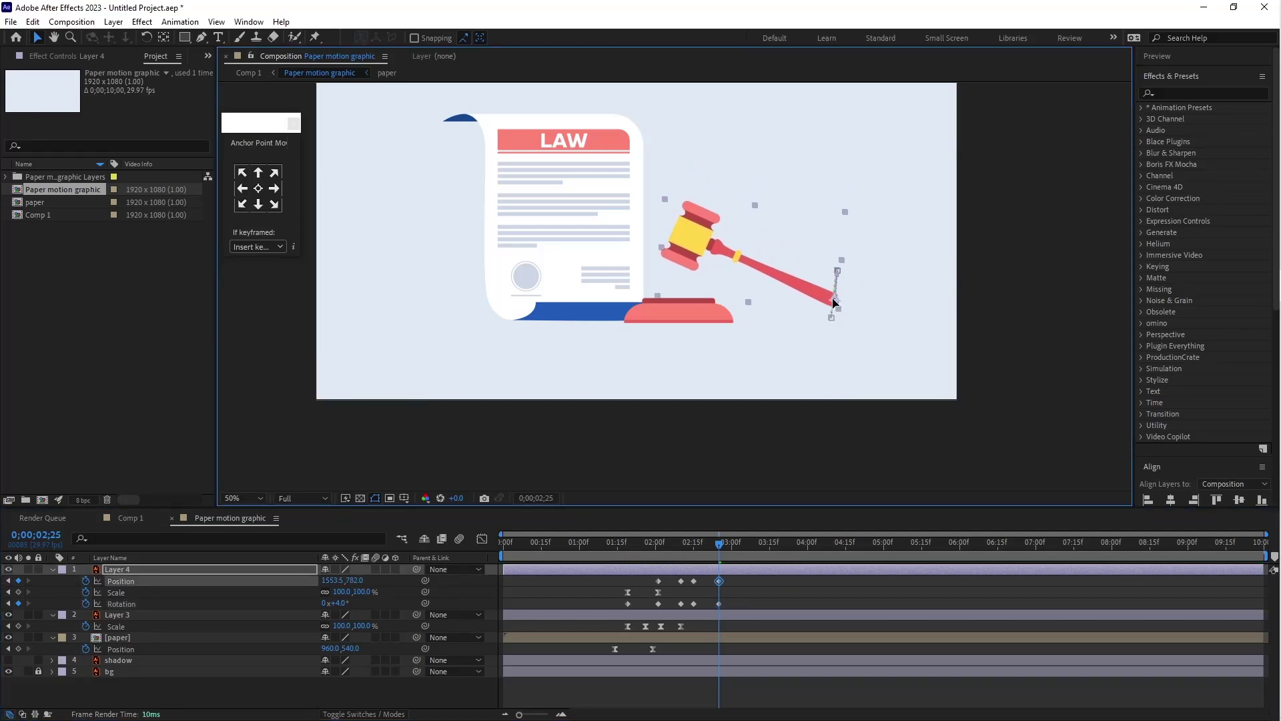
Add Position and Rotation keyframes to Layer 4 just before 0;00;03;00 to hold the raised gavel
click(726, 545)
drag(726, 546, 730, 546)
click(18, 581)
click(18, 603)
Keyframe Layer 4 at 0;00;03;08 with Rotation -19° and Position 1563.5, 692 for the second strike, and preview from the start
drag(730, 544, 751, 539)
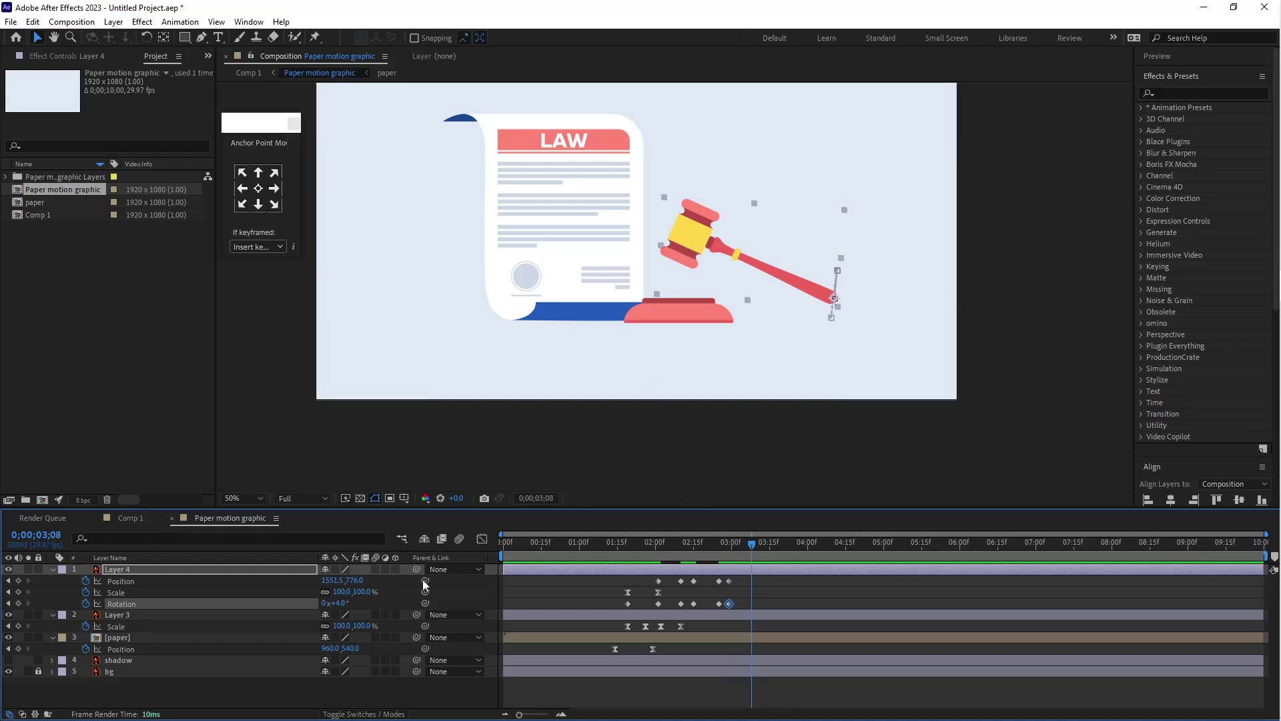
drag(339, 604, 329, 602)
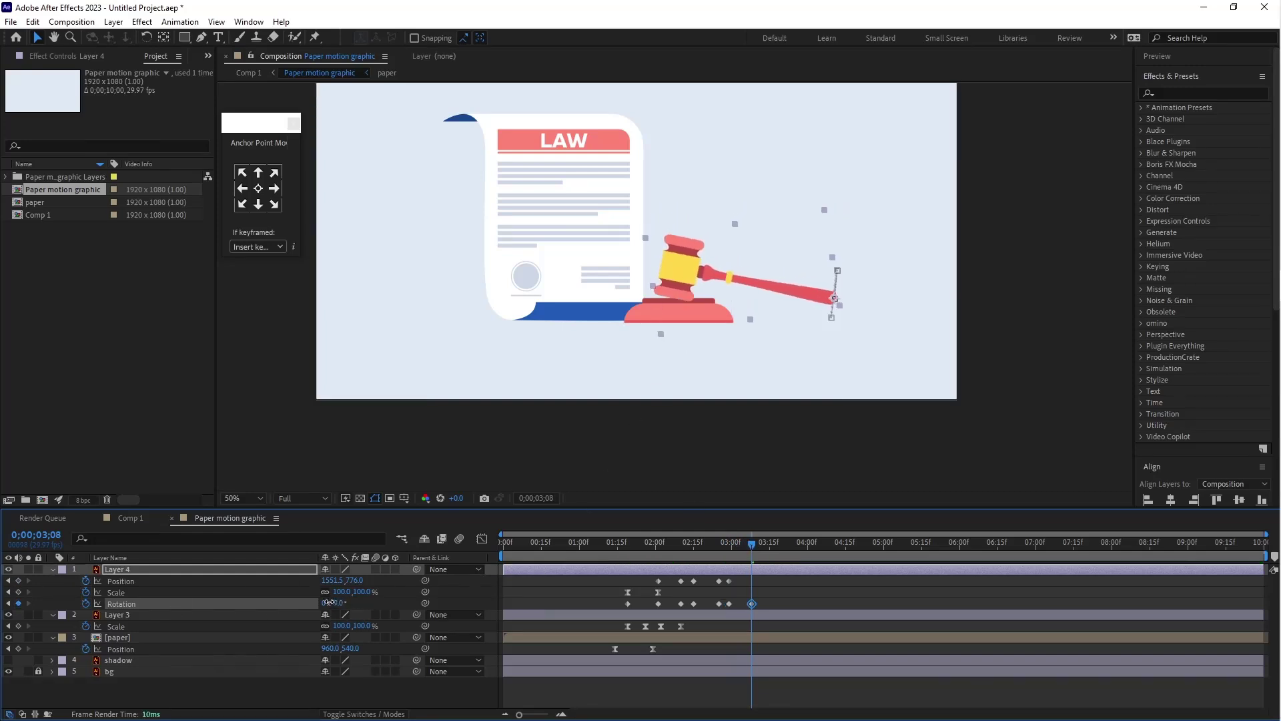
click(18, 581)
drag(835, 297, 839, 273)
drag(336, 603, 328, 602)
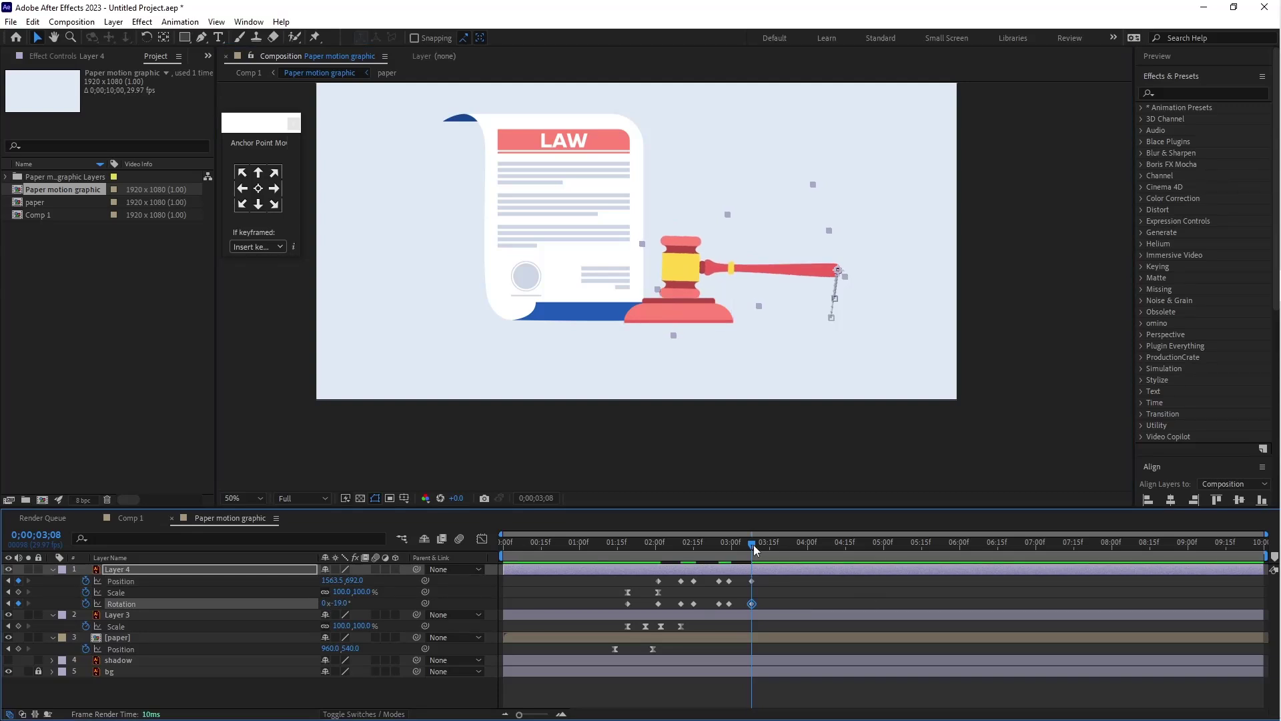
drag(753, 545, 490, 583)
key(space)
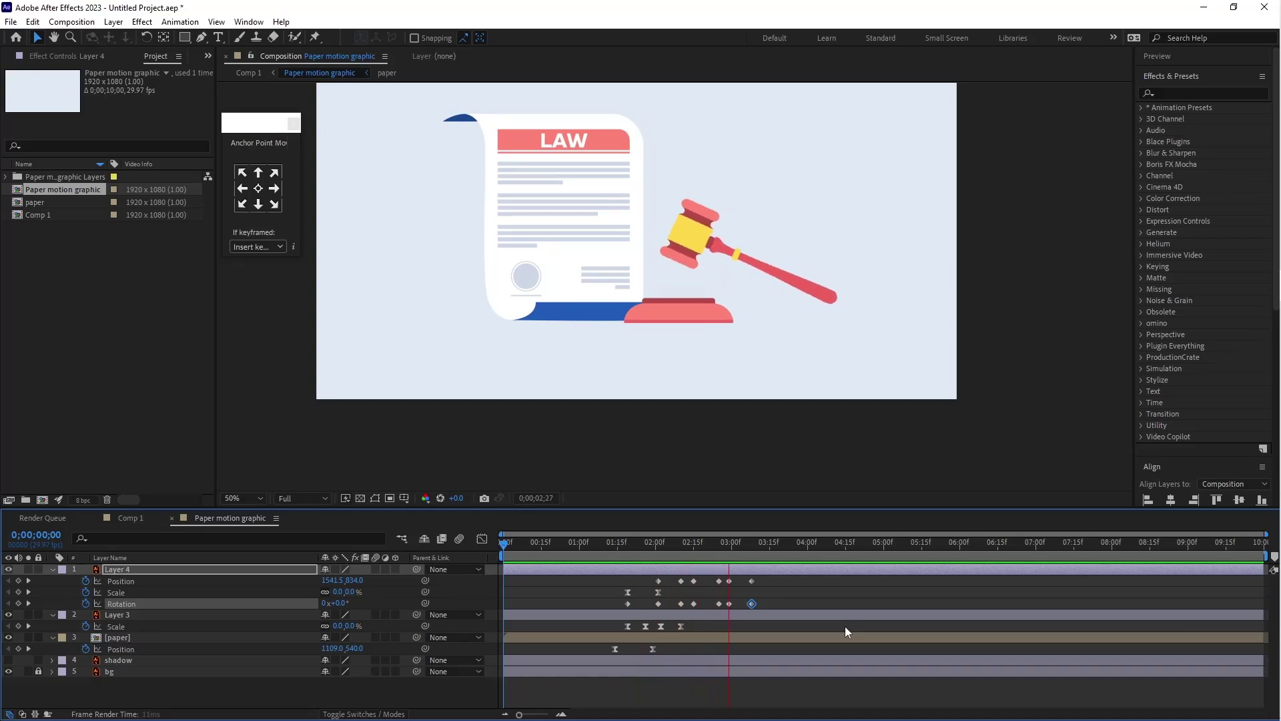
key(space)
End the work area at 0;00;03;28 and preview the animation from the start
click(239, 499)
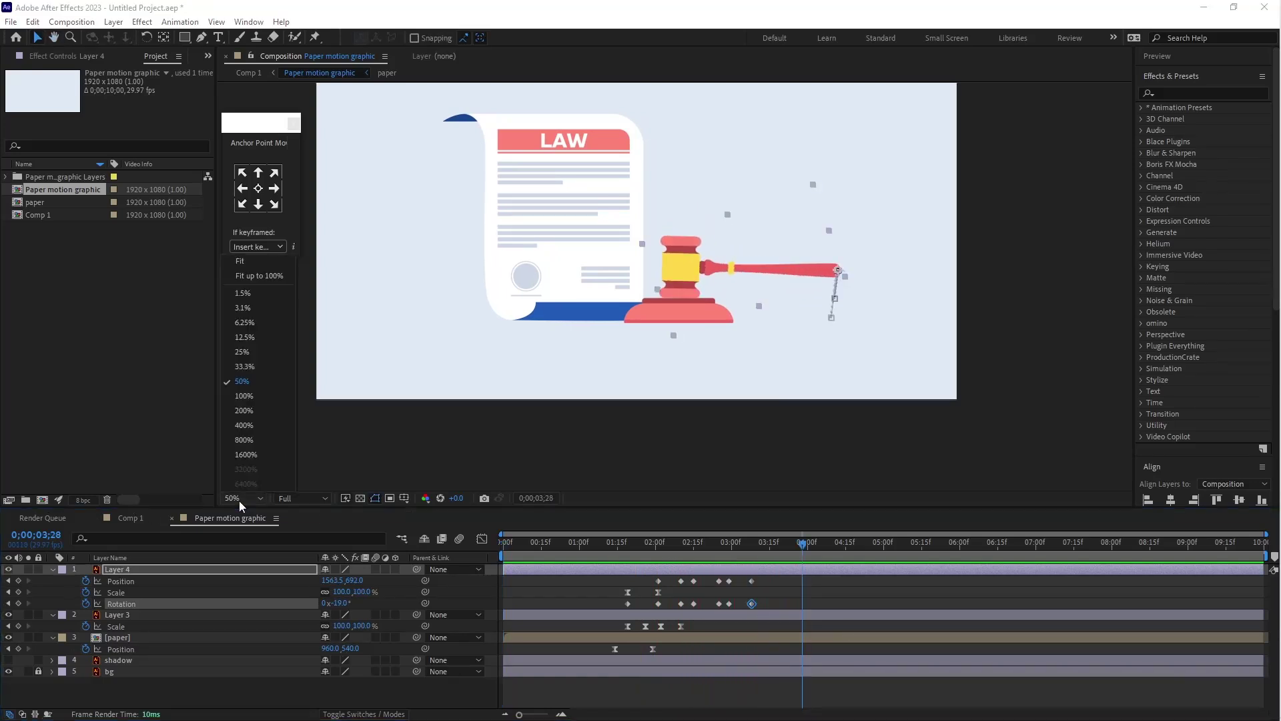
click(246, 264)
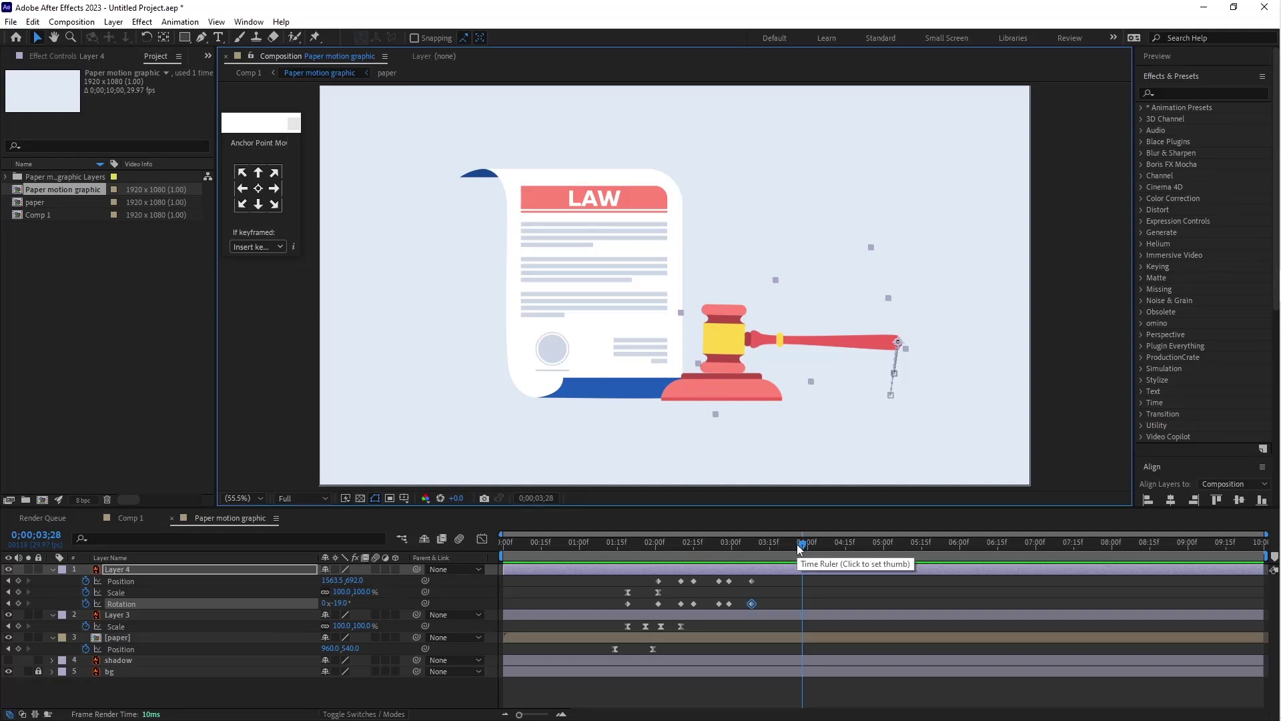
key(n)
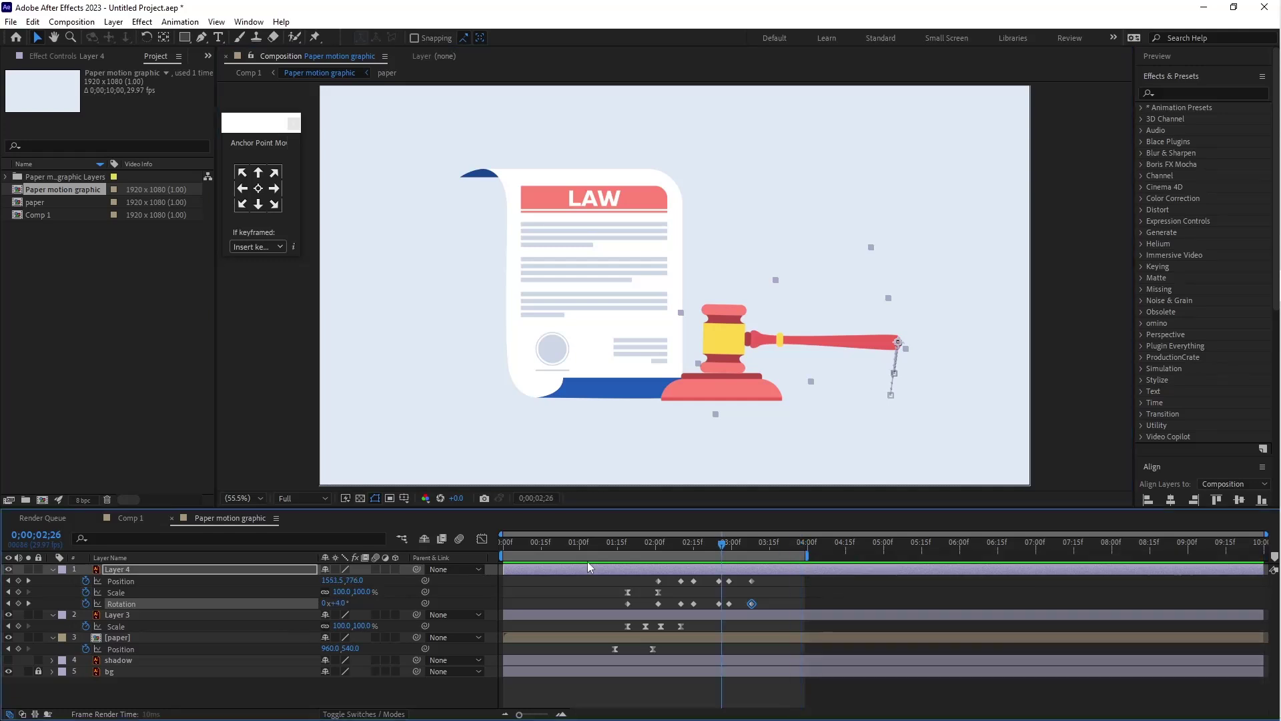
key(Home)
key(space)
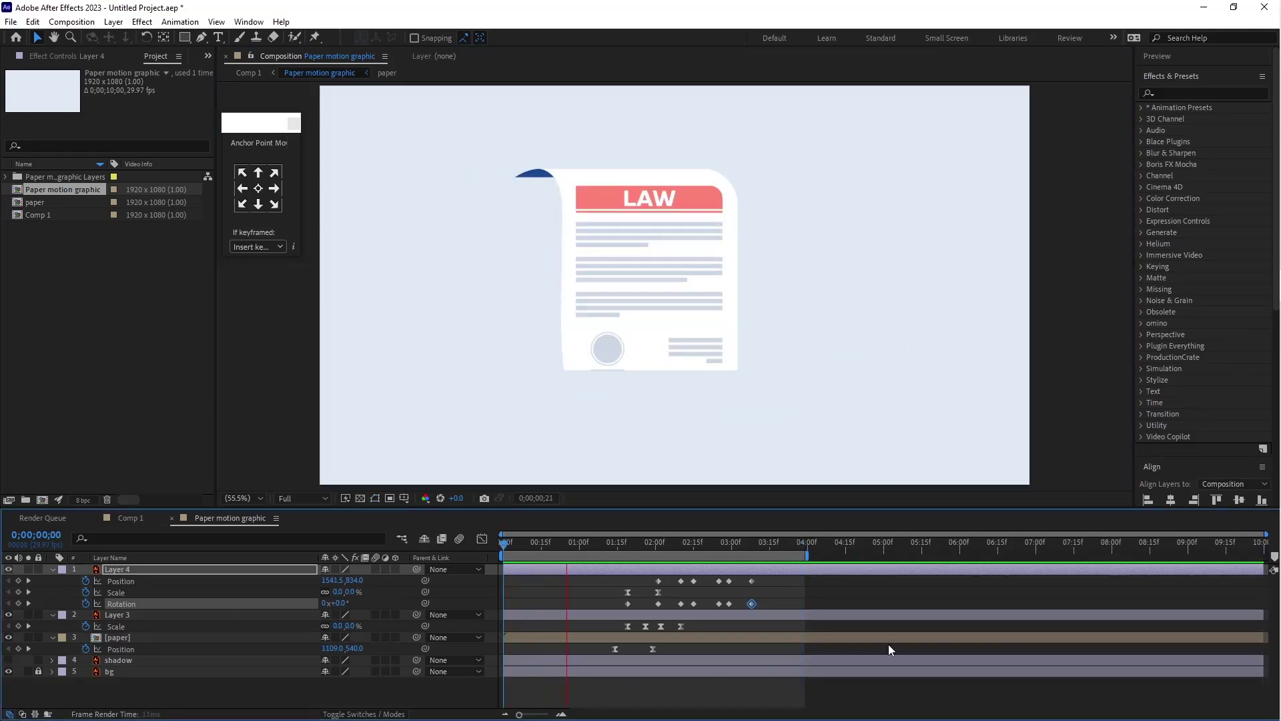